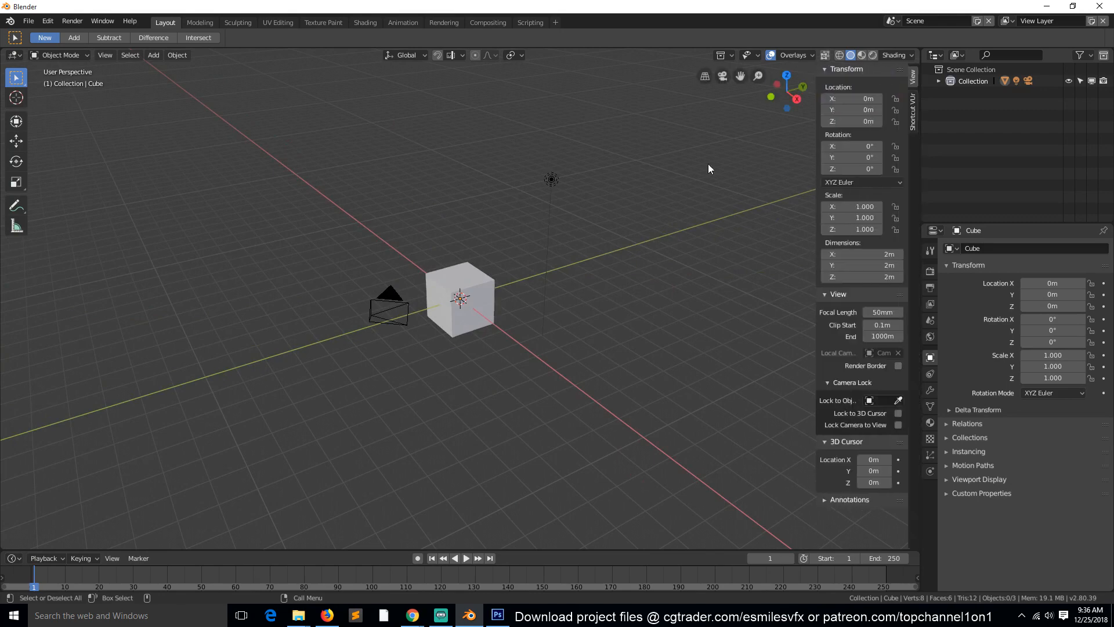
Start the Shortcut VUr key display and hide the 3D viewport's sidebar
left_click(912, 117)
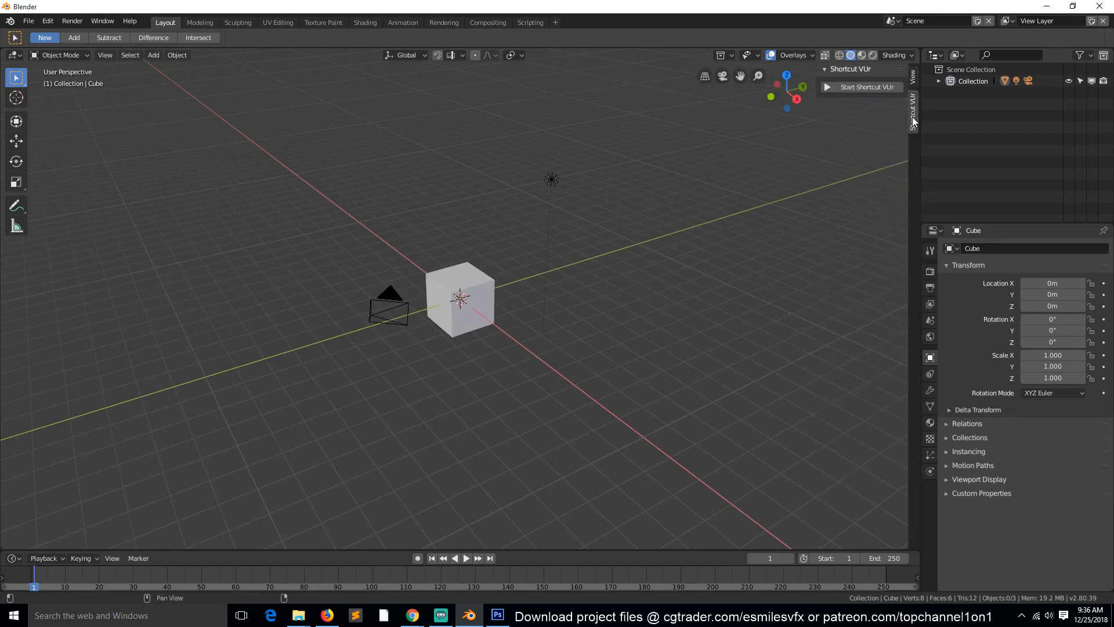
left_click(865, 88)
key("n")
scroll(552, 340, "up", 4)
middle_click_drag(552, 340, 337, 353)
scroll(594, 354, "down", 2)
scroll(531, 328, "up", 4)
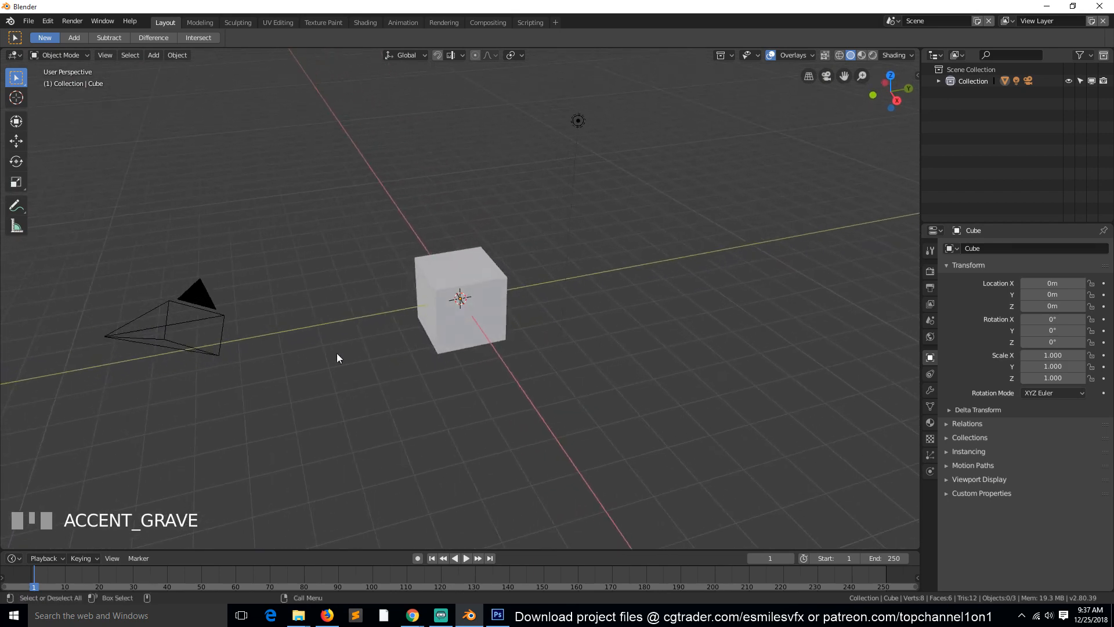
Select the camera, the light and the cube in turn to examine the default scene's objects
left_click(205, 315)
left_click(579, 122)
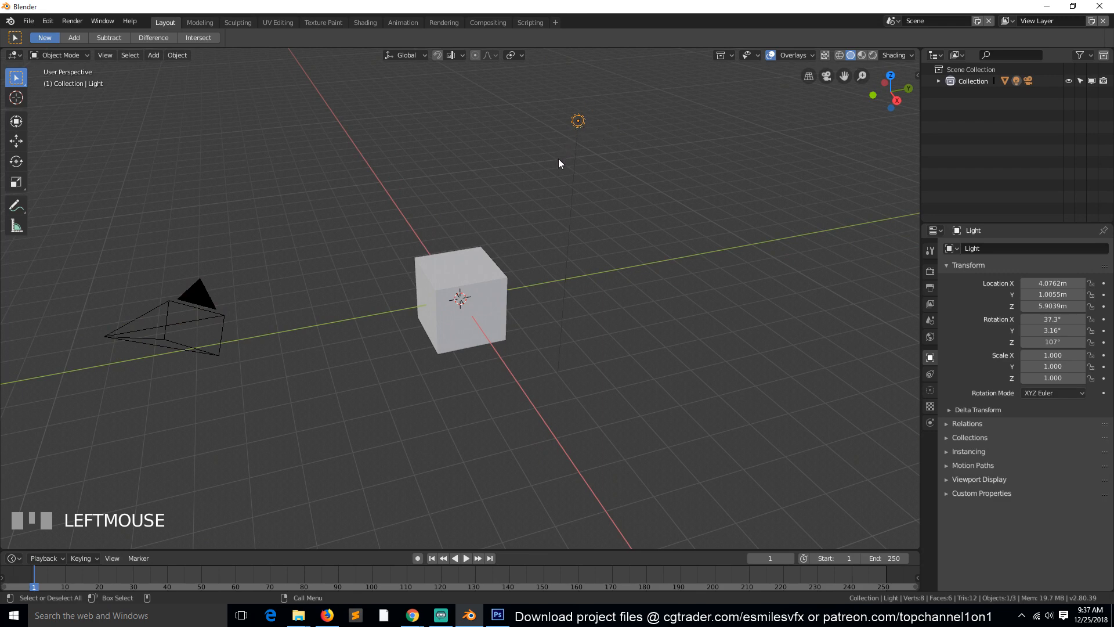
mouse_move(495, 317)
middle_mouse_down()
mouse_move(453, 311)
mouse_move(493, 295)
middle_mouse_up()
left_click(460, 299)
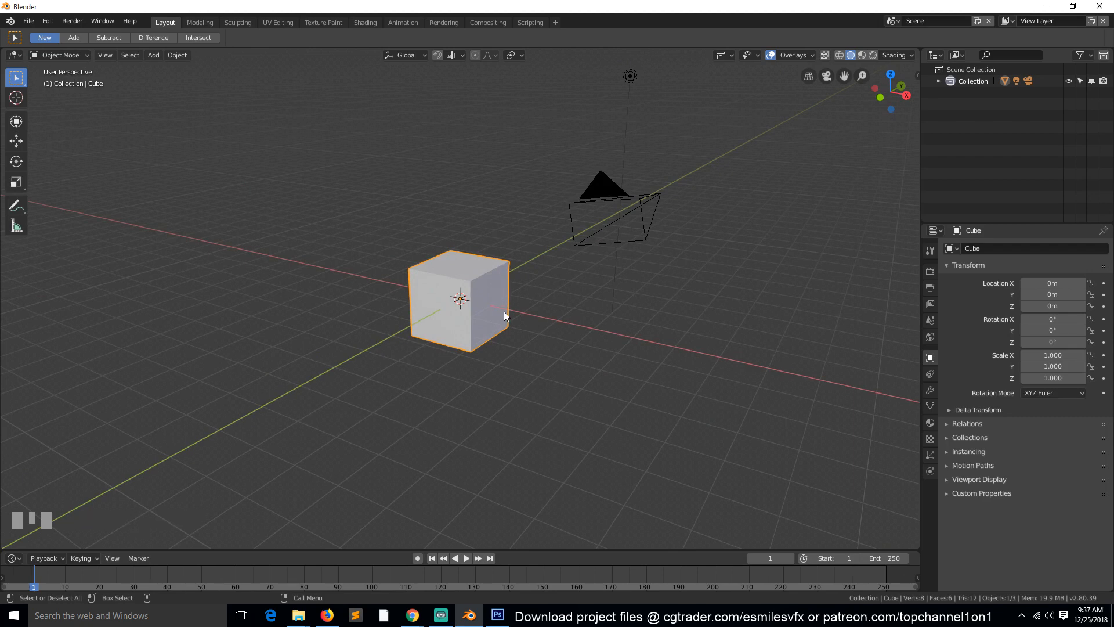
middle_click_drag(504, 311, 490, 322)
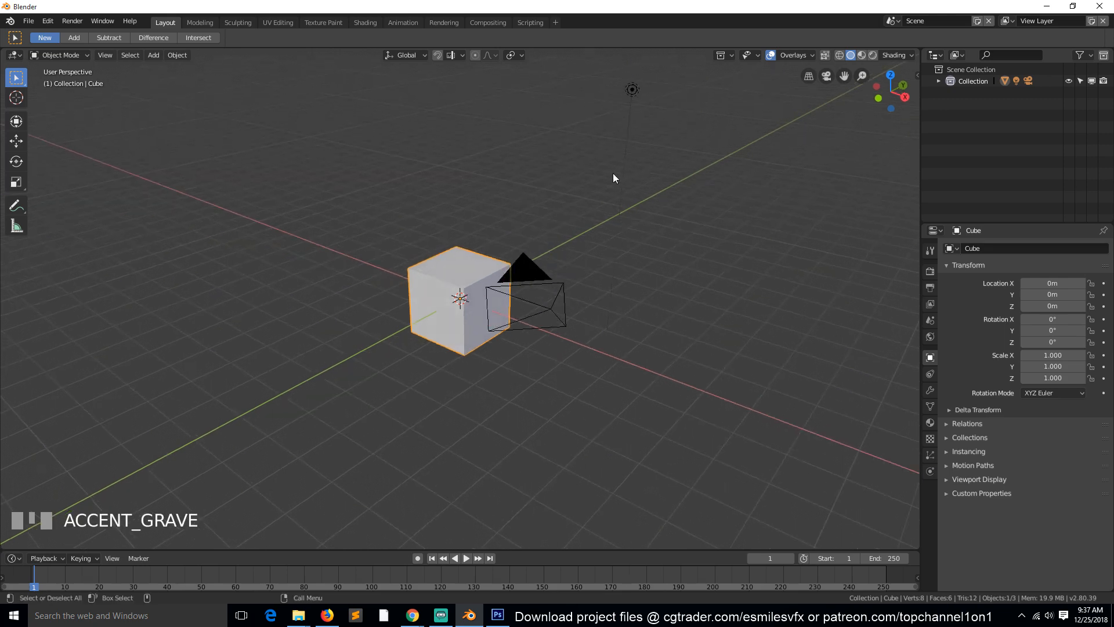
left_click(633, 90)
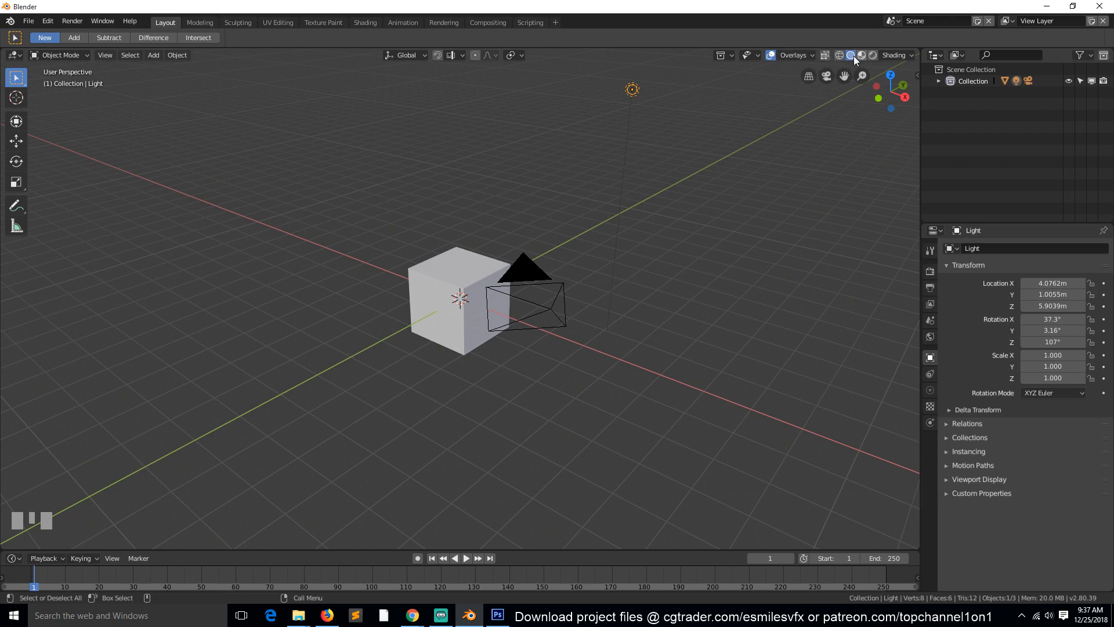
middle_click_drag(504, 256, 445, 247)
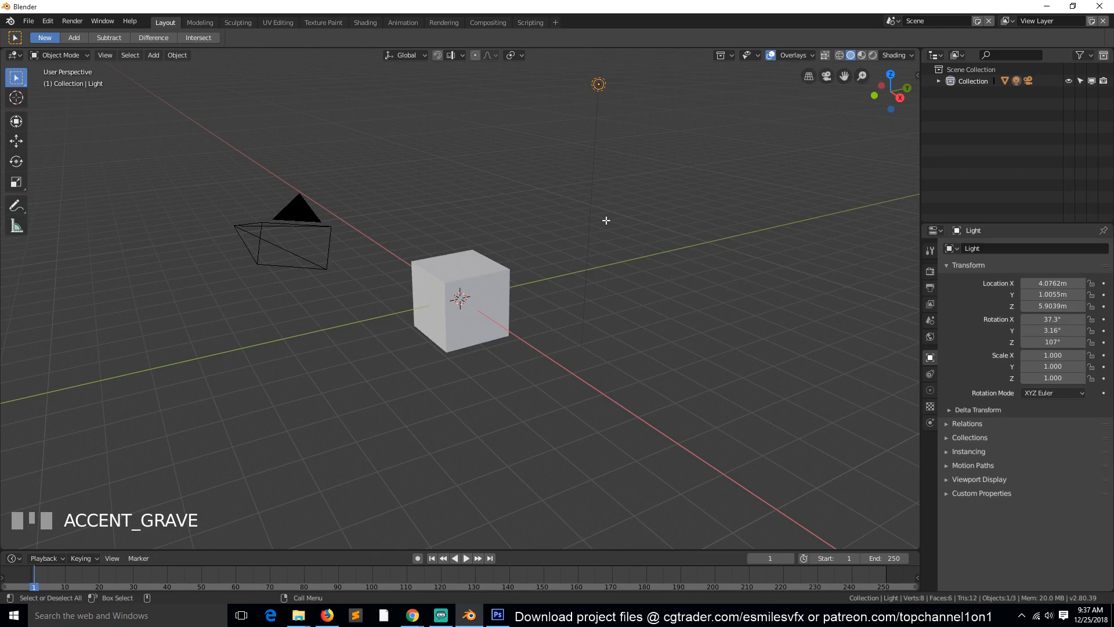
View the scene in wireframe shading with nothing selected, and return the viewport to solid shading
left_click(839, 55)
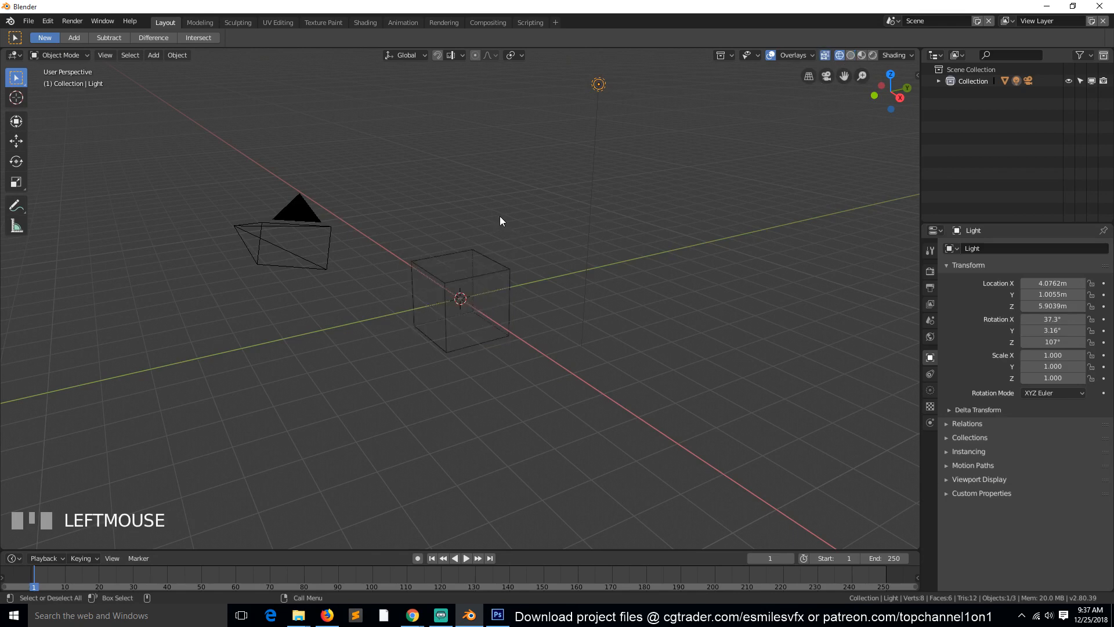
mouse_move(500, 221)
middle_mouse_down()
mouse_move(582, 248)
mouse_move(479, 211)
mouse_move(452, 237)
mouse_move(512, 251)
mouse_move(462, 266)
middle_mouse_up()
key("alt+a")
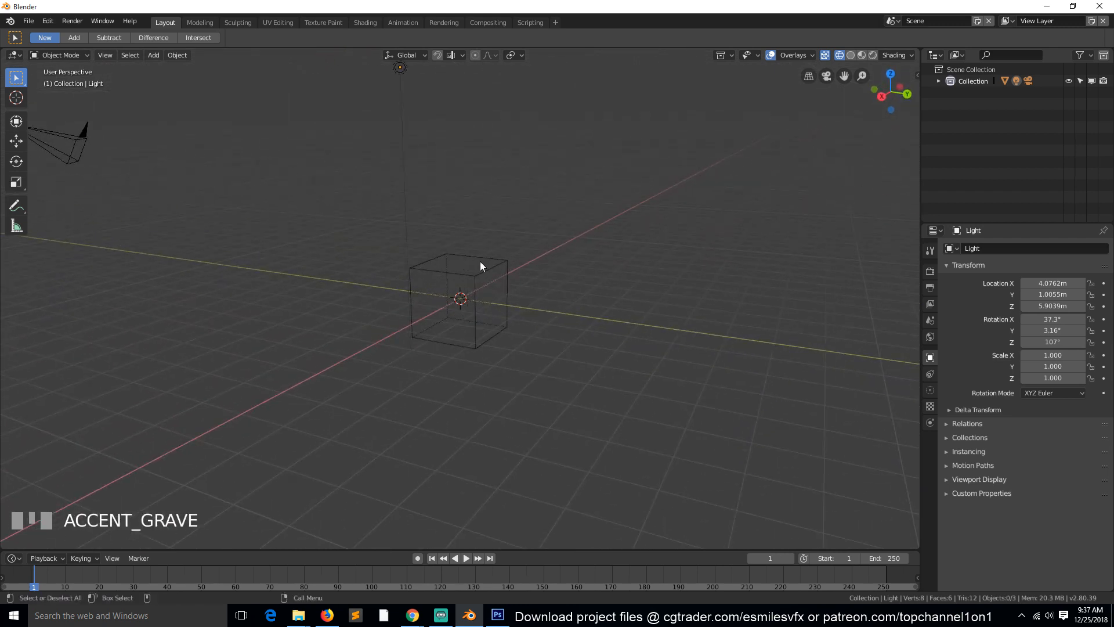
left_click(851, 55)
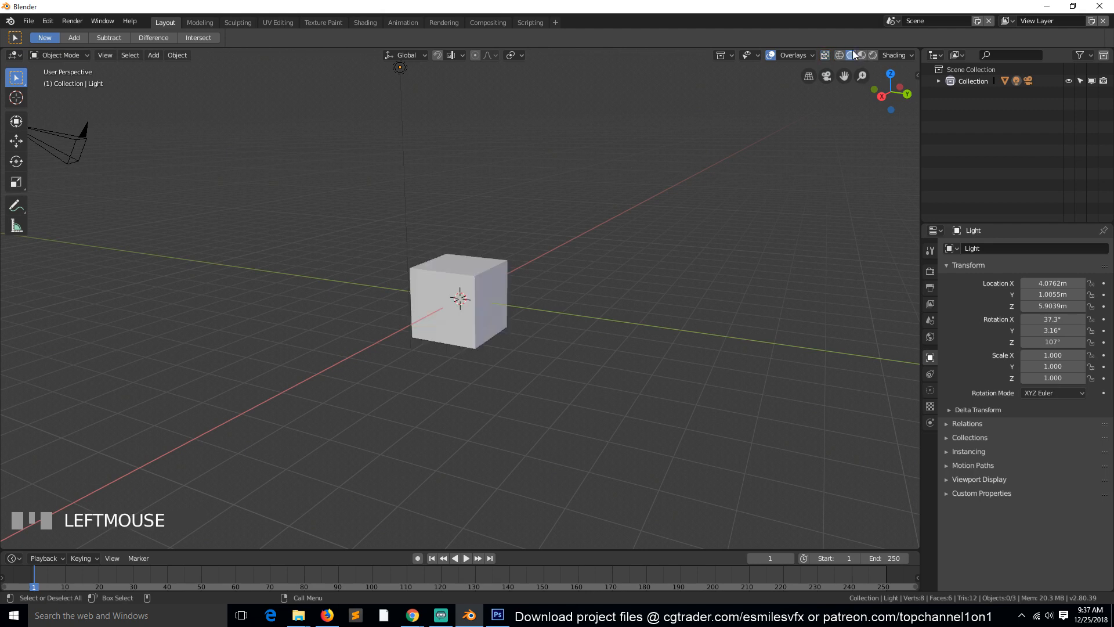
mouse_move(448, 301)
middle_mouse_down()
mouse_move(404, 265)
mouse_move(407, 315)
middle_mouse_up()
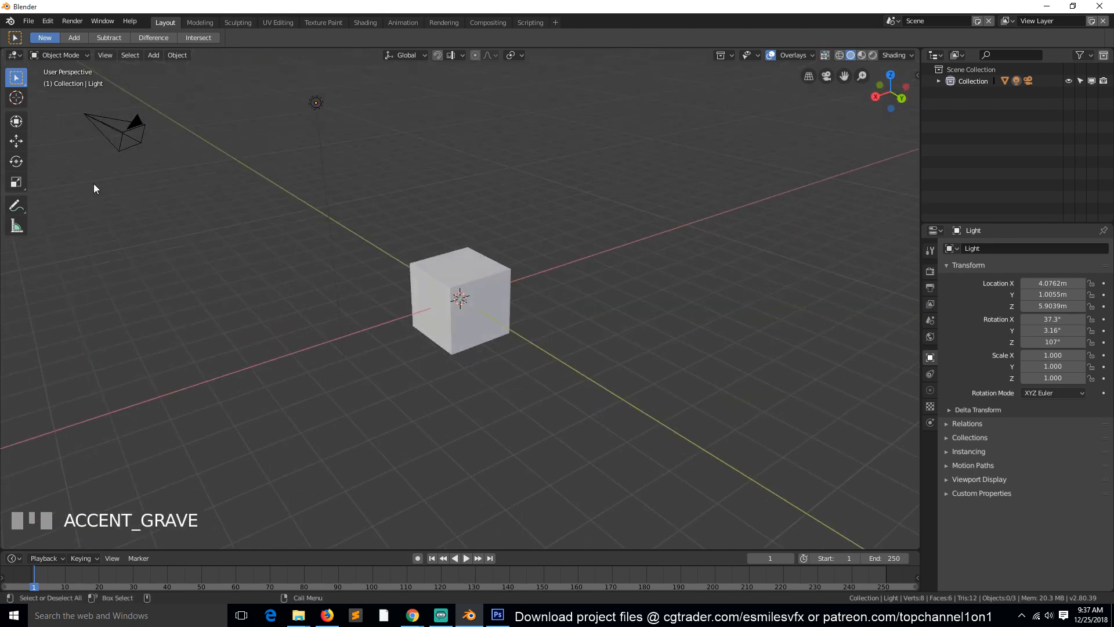
View the cube in LookDev (material preview) viewport shading
left_click(861, 56)
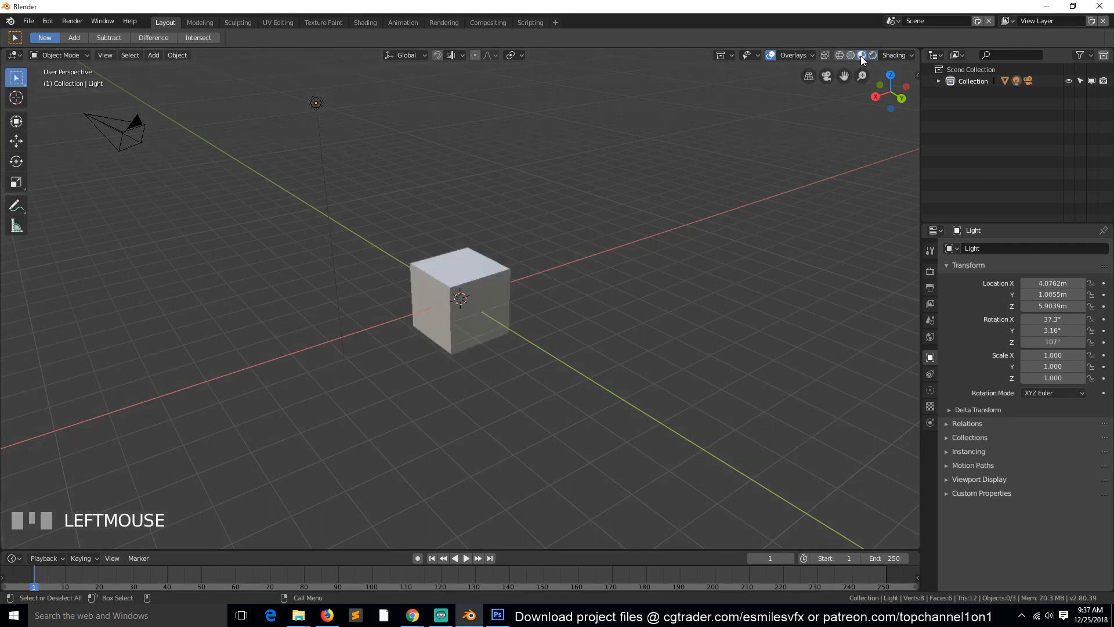
key("grave")
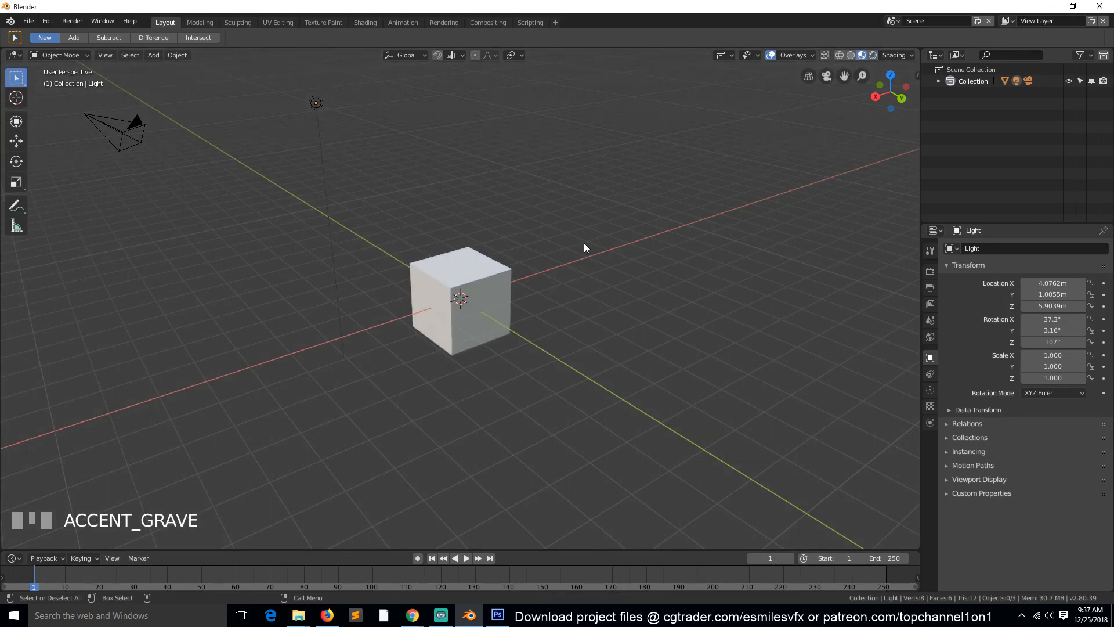
middle_click_drag(583, 242, 650, 248)
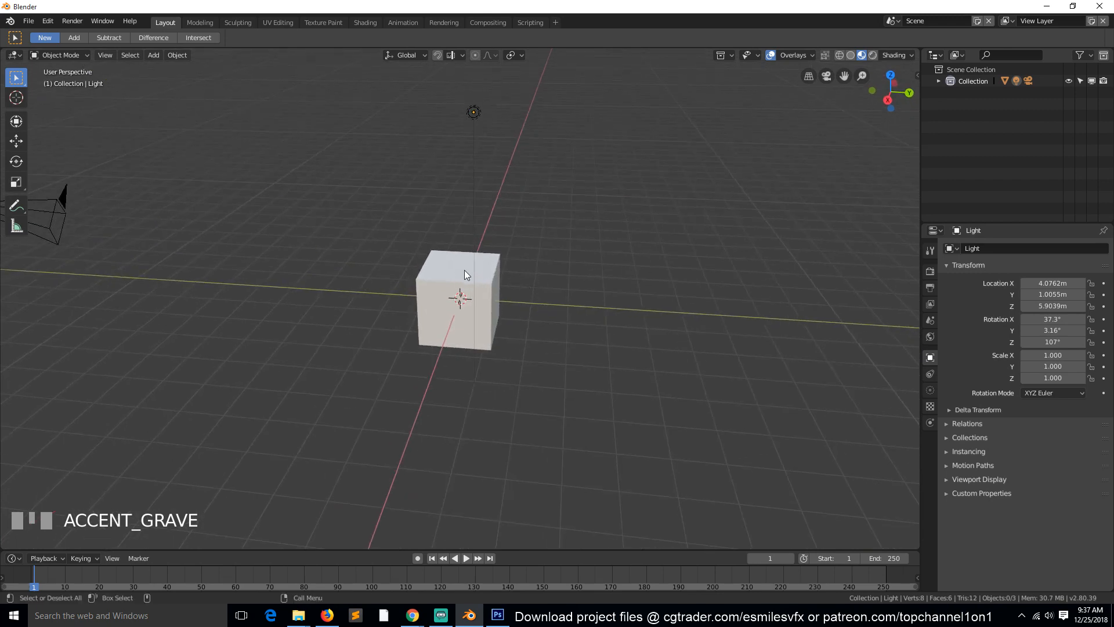
Move the cube up about 1.16 m along the global Z axis
left_click(492, 296)
key("g")
key("z")
key("z")
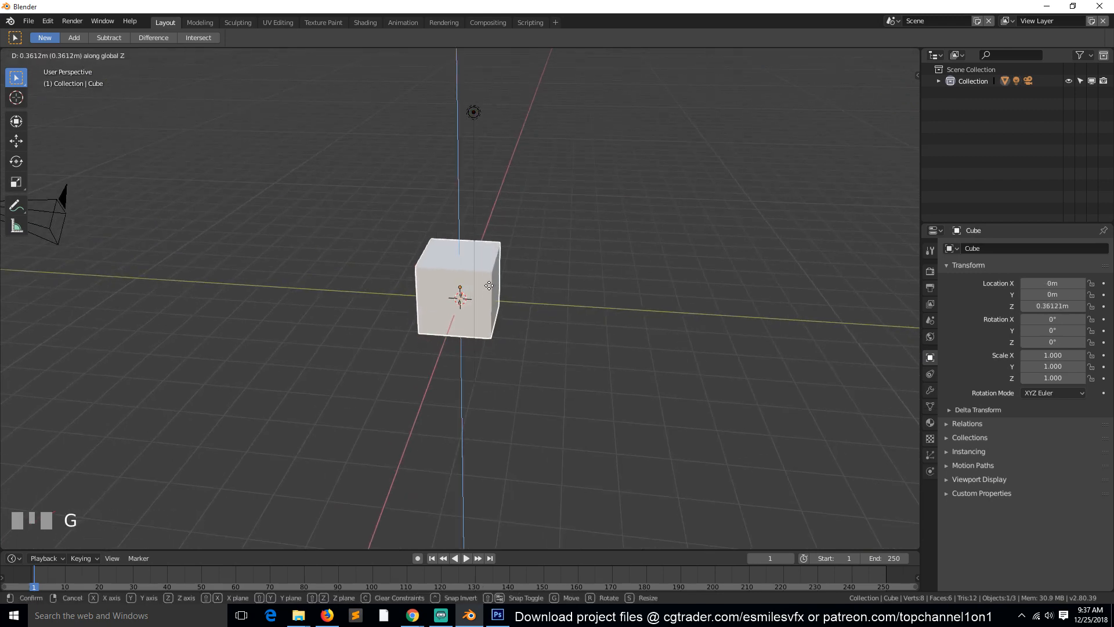
left_click(487, 259)
Add a plane mesh beneath the cube, scale it up about 6.09 times, and deselect it
key("shift+a")
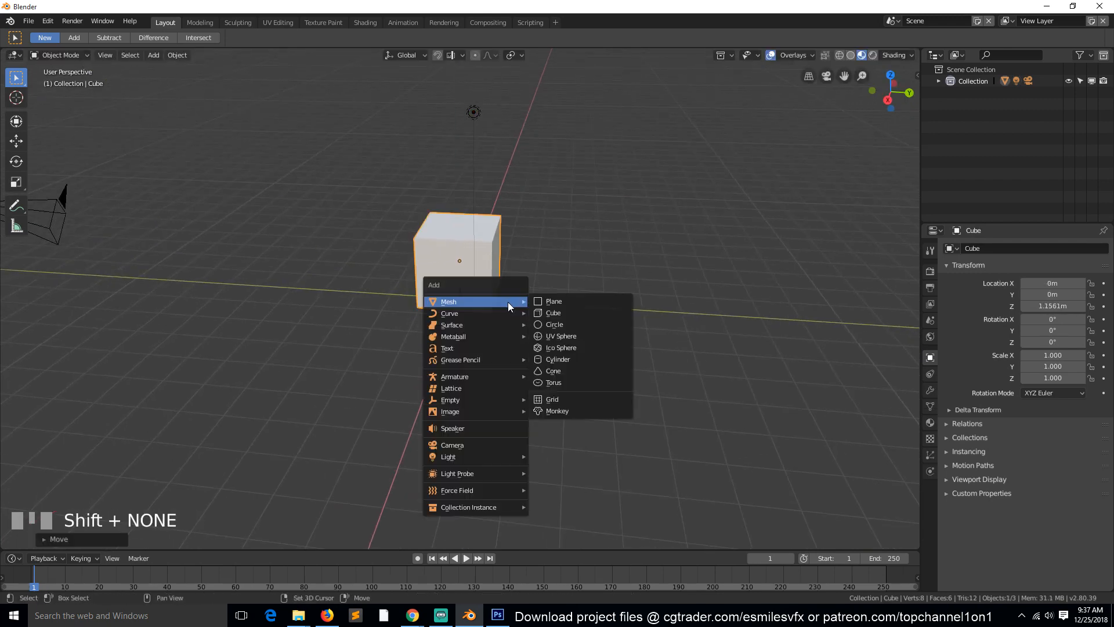
left_click(549, 300)
key("s")
left_click(711, 343)
key("grave")
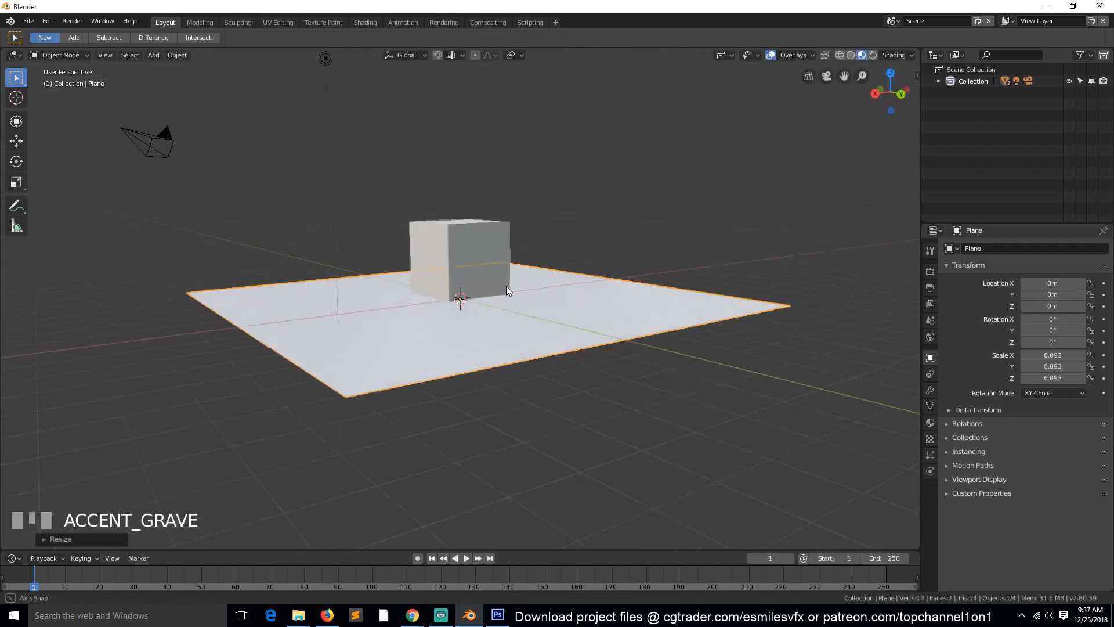
left_click(649, 314)
key("grave")
middle_click_drag(626, 293, 799, 193)
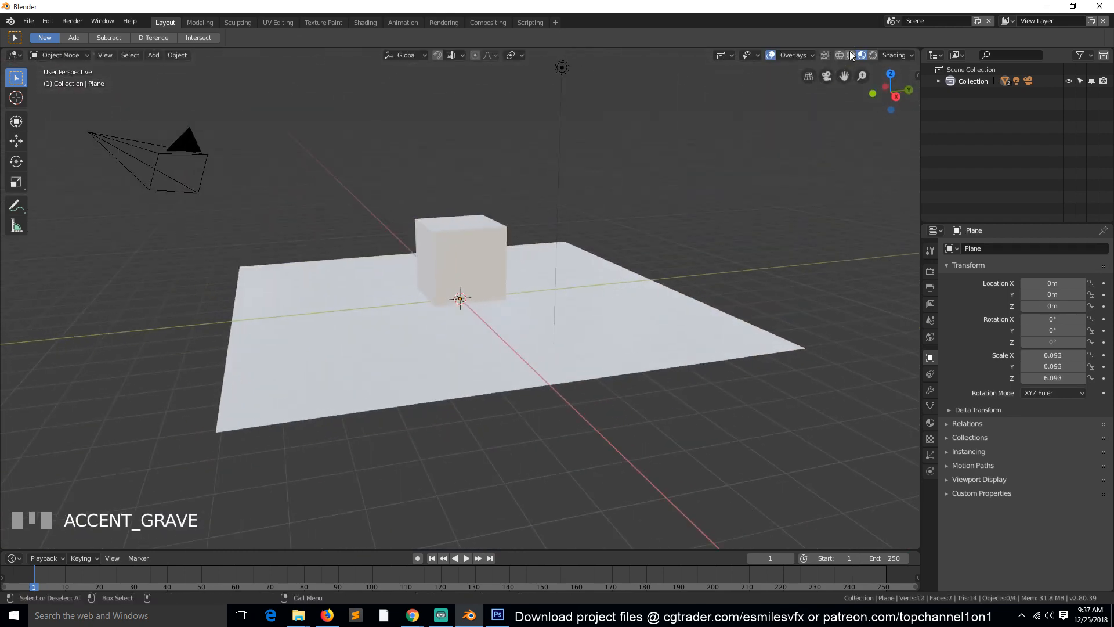
Switch the viewport to rendered shading to show the scene's lighting and shadows
middle_click_drag(630, 153, 707, 183)
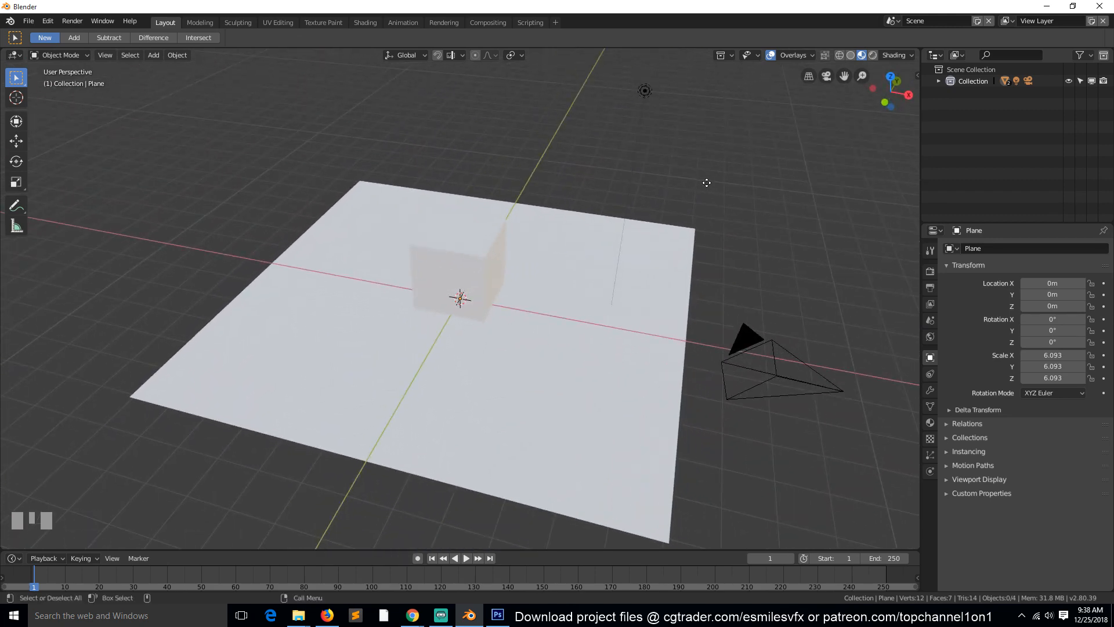
mouse_move(733, 167)
middle_mouse_down()
mouse_move(689, 127)
mouse_move(722, 103)
middle_mouse_up()
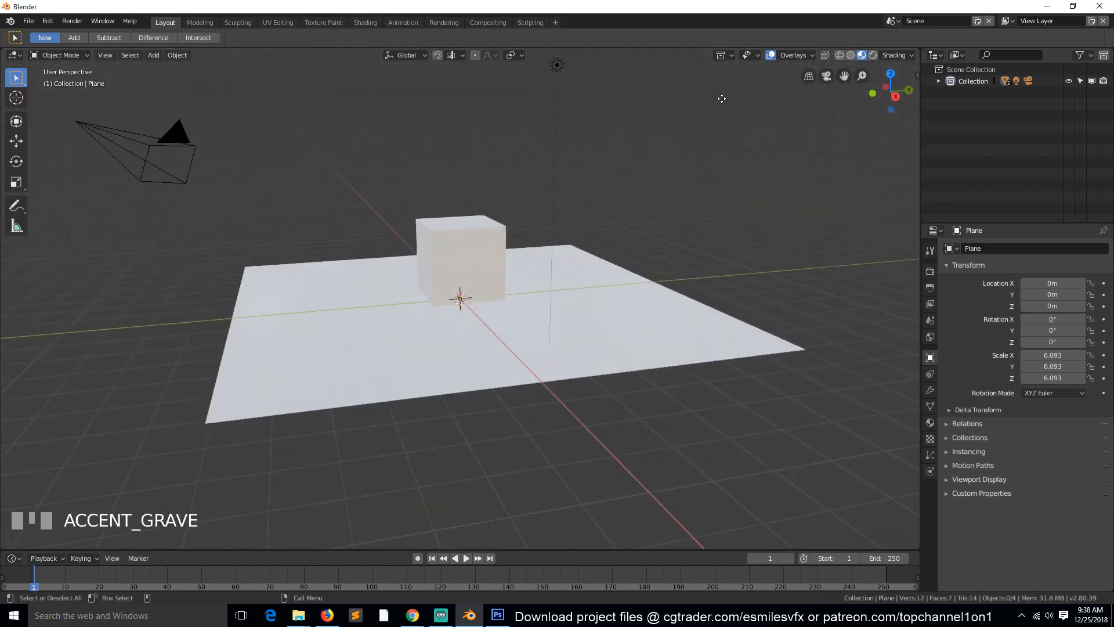
left_click(873, 54)
mouse_move(499, 223)
middle_mouse_down()
mouse_move(653, 213)
mouse_move(610, 229)
mouse_move(643, 217)
mouse_move(628, 110)
mouse_move(688, 111)
middle_mouse_up()
Move the light to the other side of the cube, at about X -2.9, Y 3.8, Z 4.8 m
left_click(618, 72)
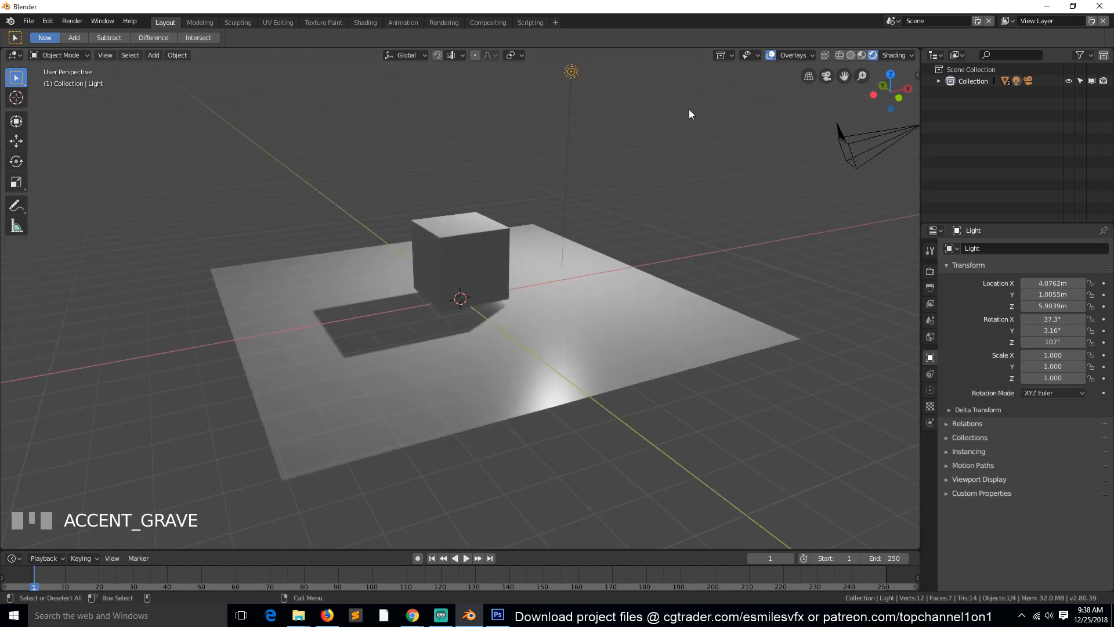
key("g")
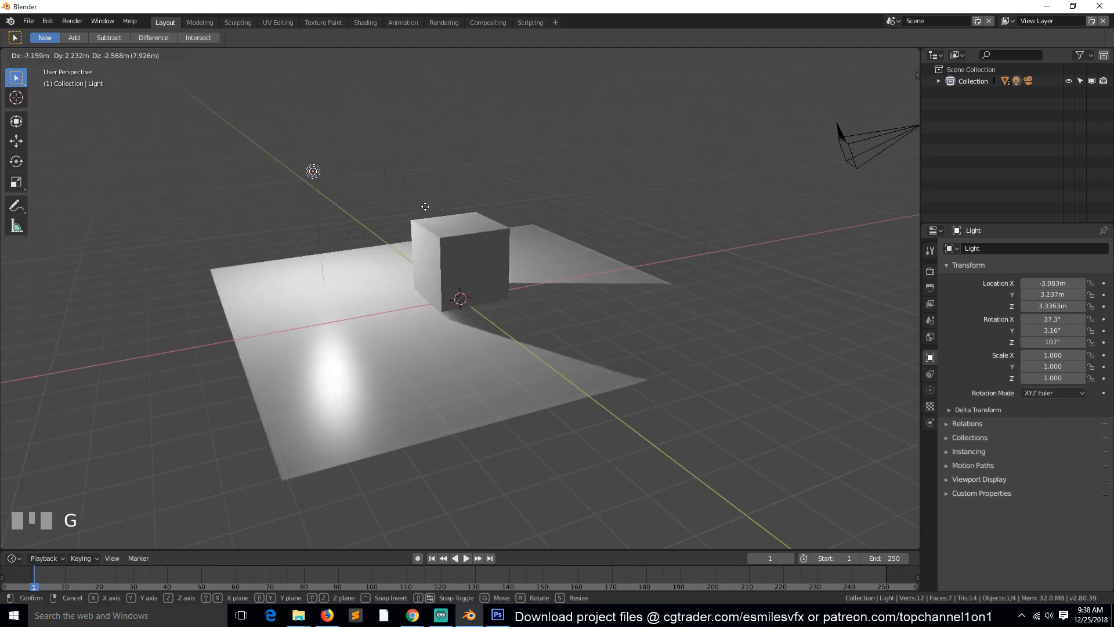
left_click(434, 161)
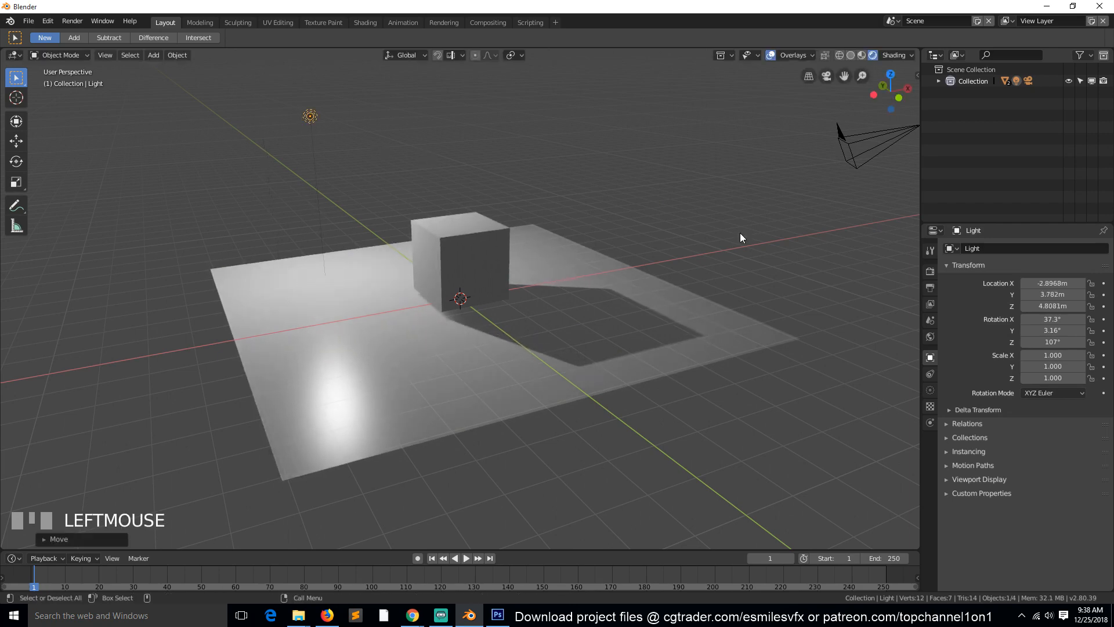
Lower the cube onto the plane, to a height of about 0.99 m
key("grave")
left_click(409, 251)
left_click(457, 245)
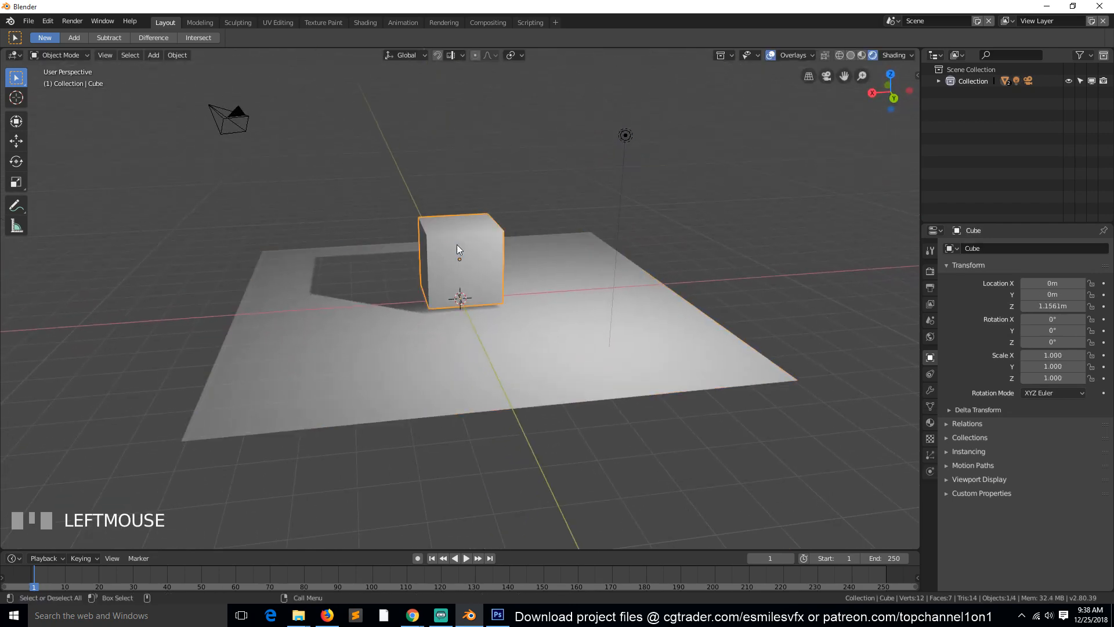
key("g")
left_click(457, 250)
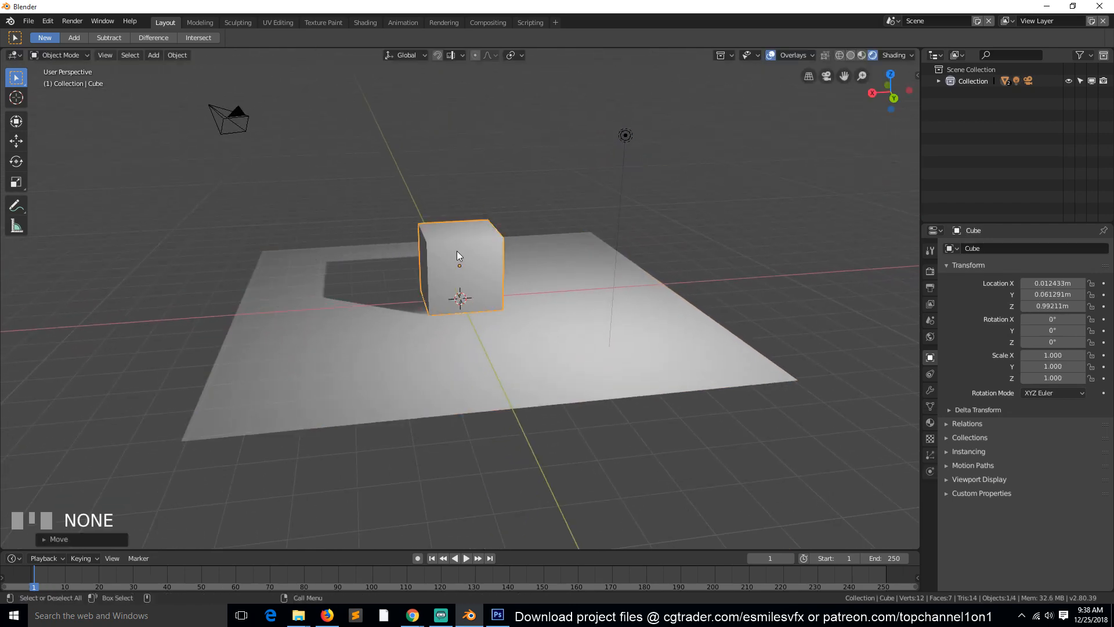
Select the light, the camera, the cube and the plane in turn to examine each scene object
key("grave")
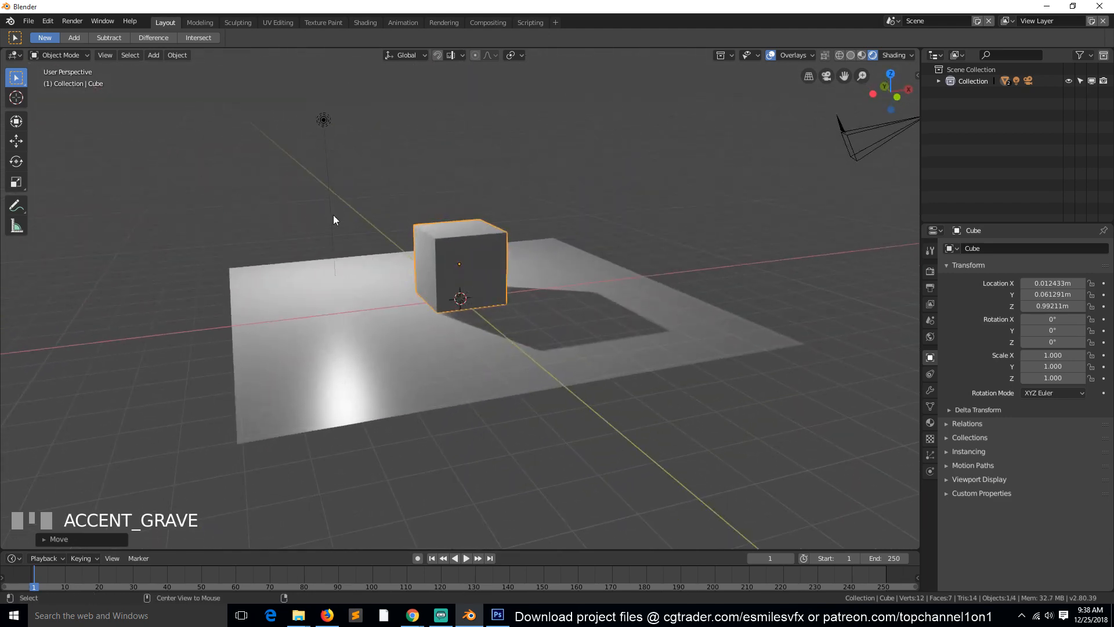
left_click(333, 219)
middle_click_drag(334, 220, 238, 297)
scroll(256, 319, "down", 4)
middle_click_drag(276, 343, 325, 335)
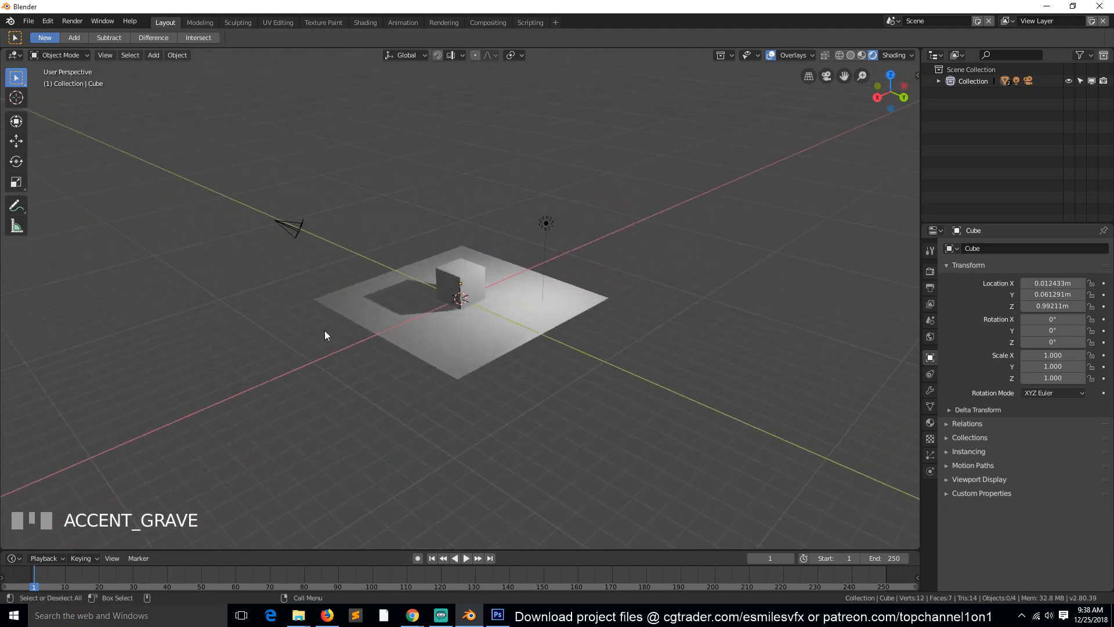
scroll(559, 291, "up", 4)
scroll(559, 292, "down", 3)
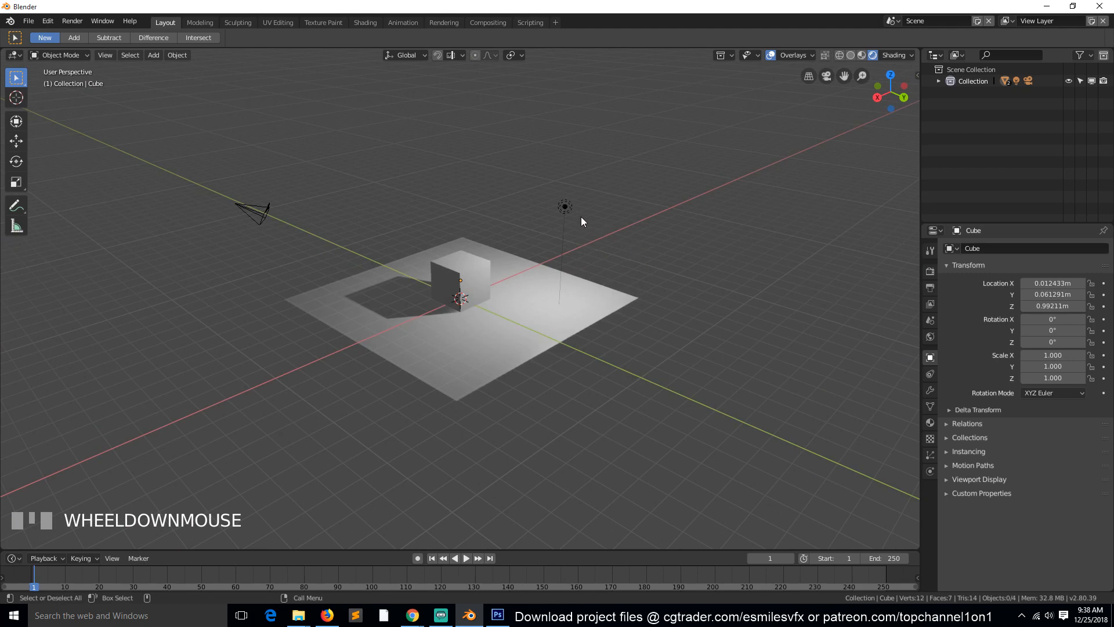
left_click(562, 210)
left_click(265, 210)
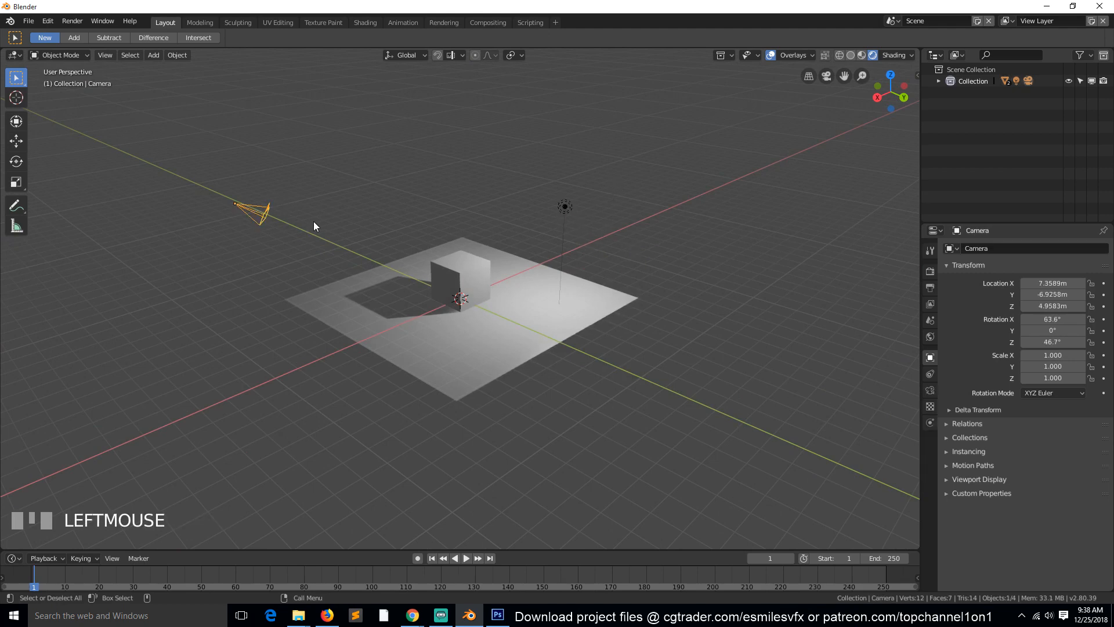
left_click(284, 163)
left_click(250, 210)
left_click(469, 290)
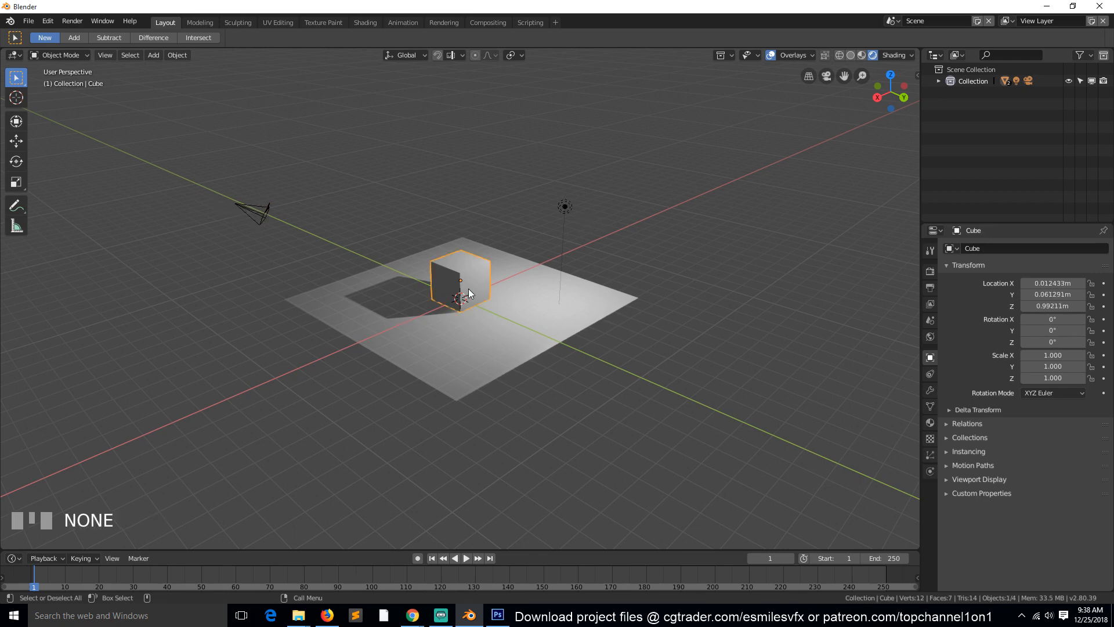
left_click(478, 325)
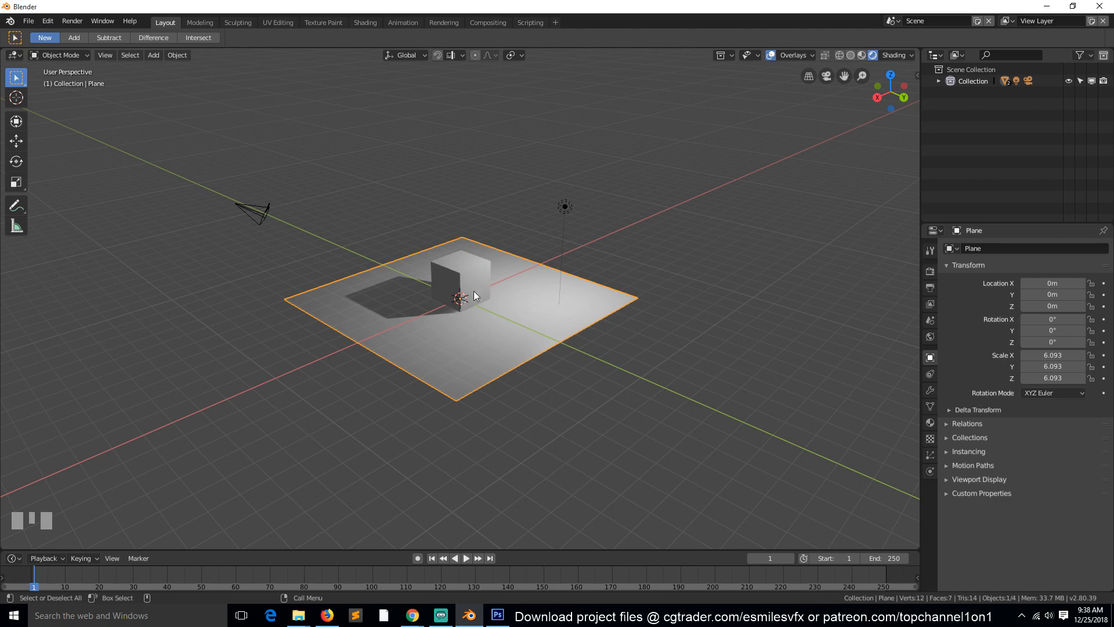
left_click(167, 54)
mouse_move(105, 54)
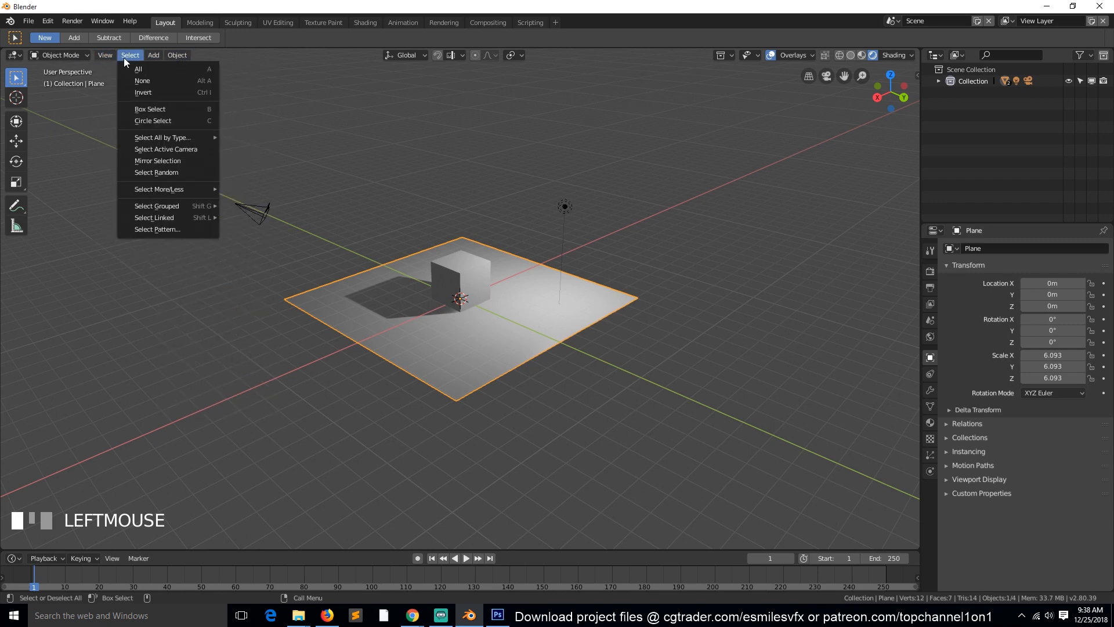
mouse_move(141, 50)
mouse_move(178, 55)
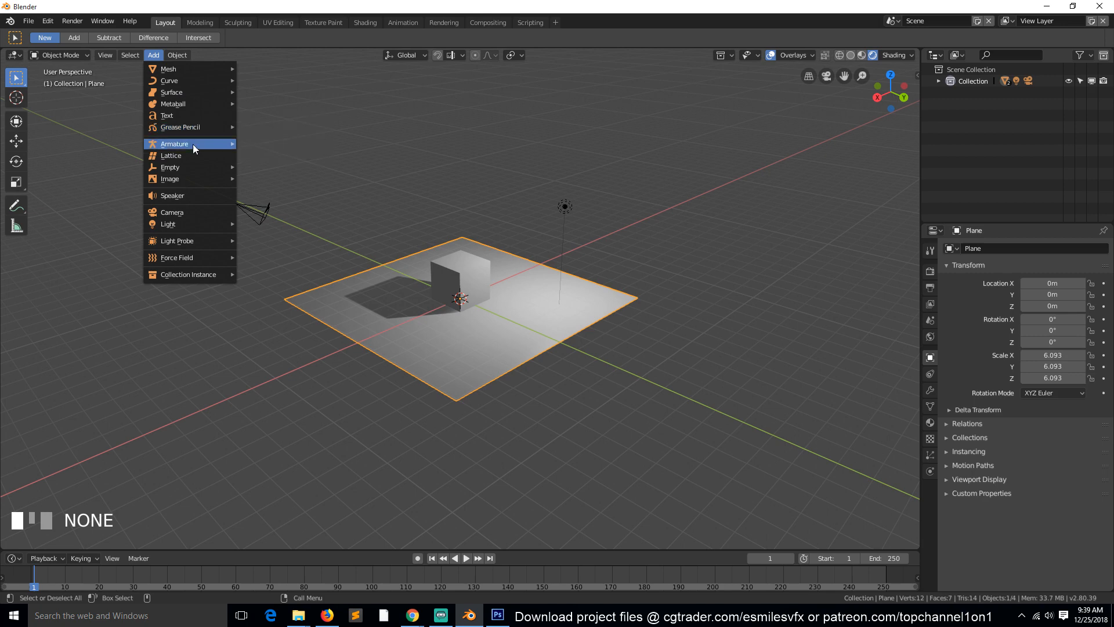
mouse_move(194, 72)
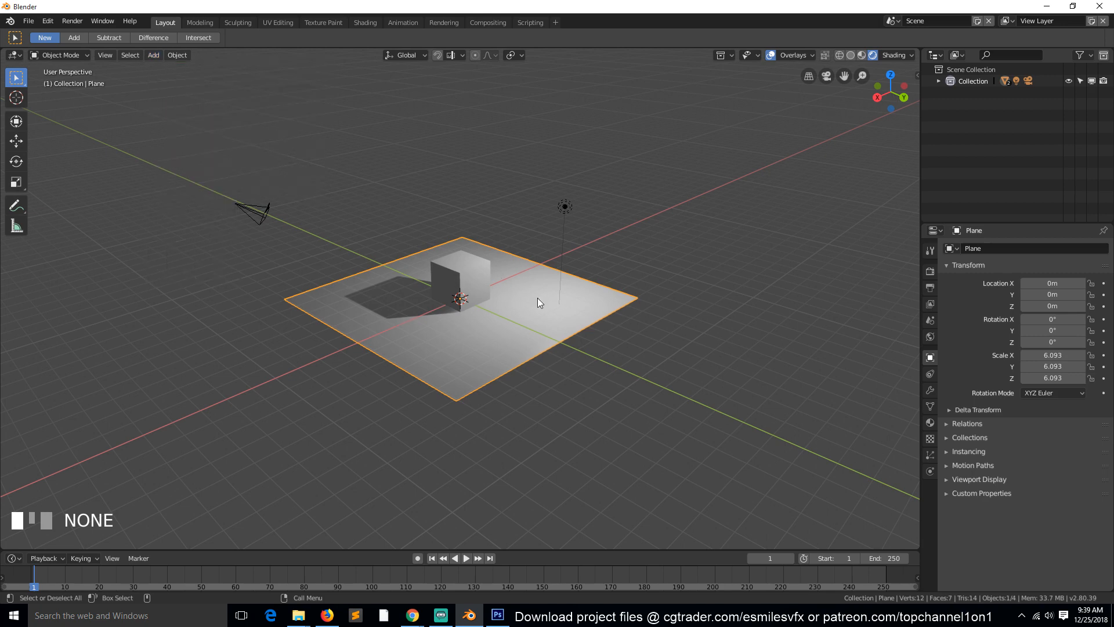
left_click(171, 55)
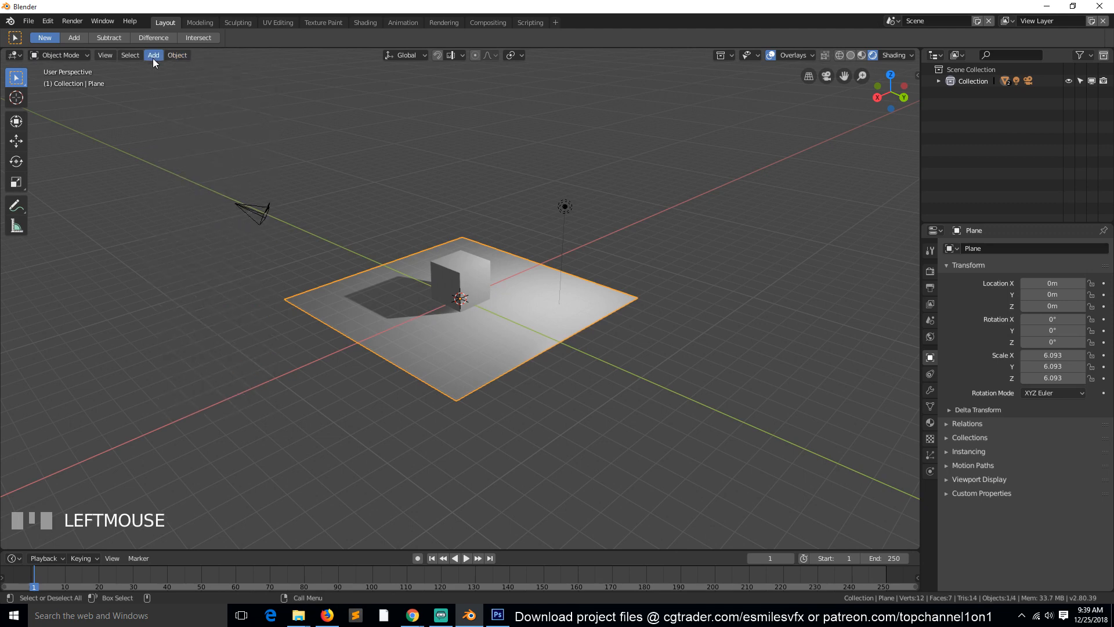
Add a circle mesh at the origin, raise it to about 5.08 m above the cube, and deselect it
left_click(153, 55)
mouse_move(172, 68)
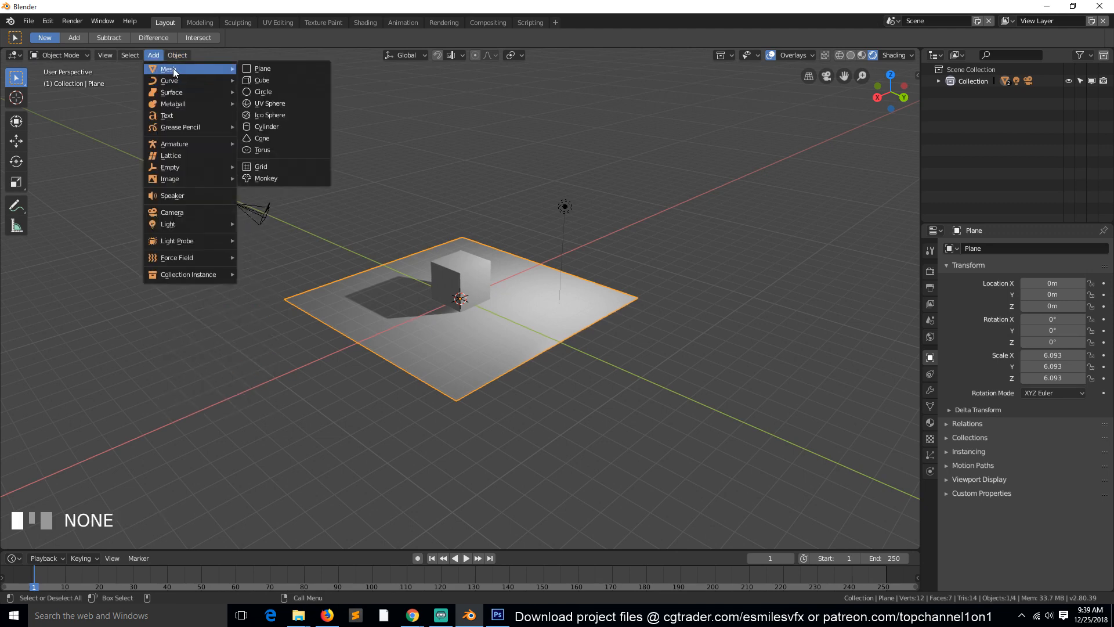
left_click(293, 91)
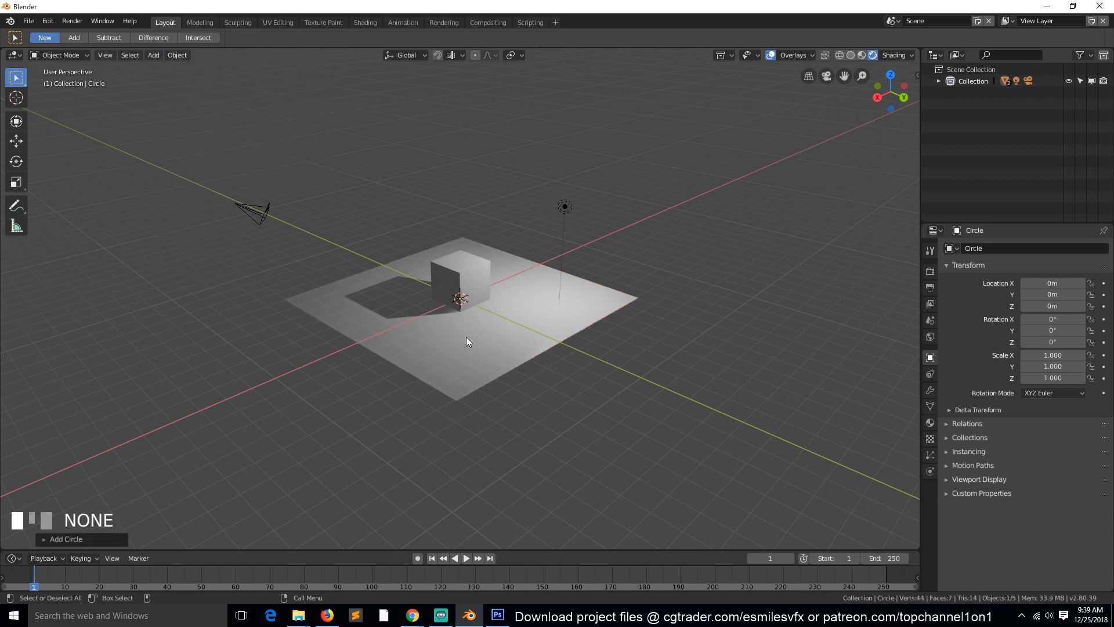
key("g")
key("z")
left_click(486, 234)
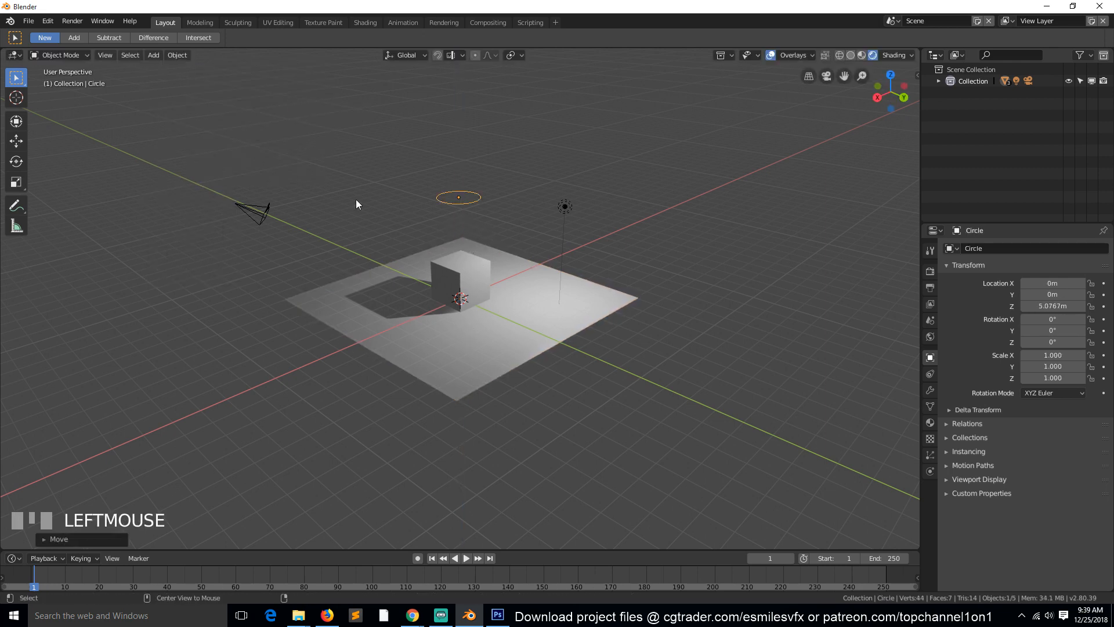
key("alt+a")
Add a UV sphere and raise it along Z to about 3.81 m, between the cube and the circle
left_click(177, 54)
mouse_move(235, 71)
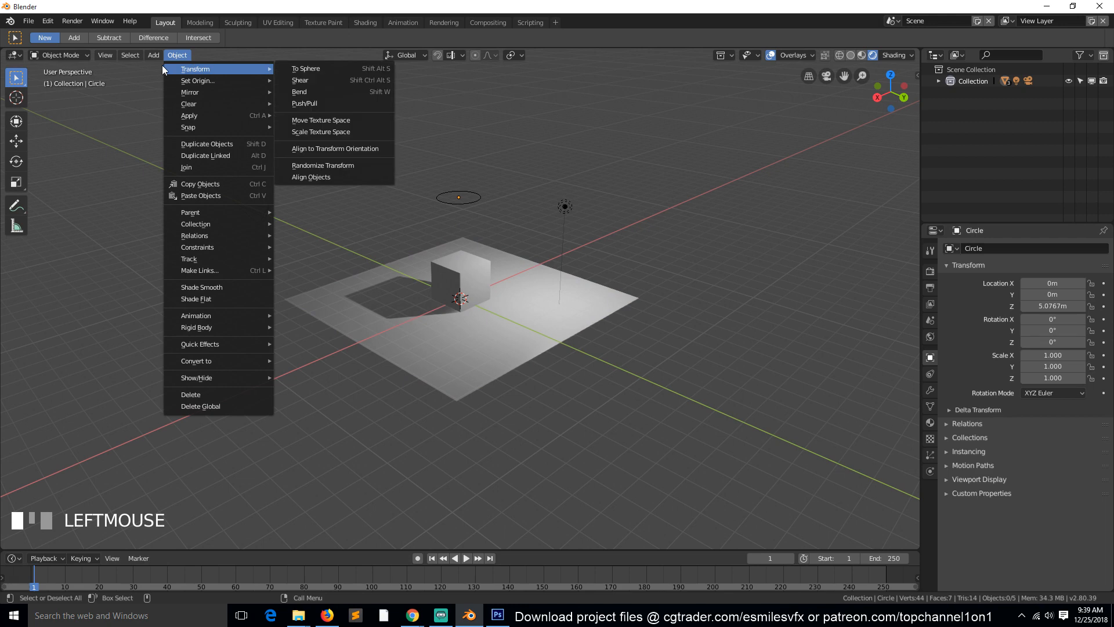
left_click(153, 54)
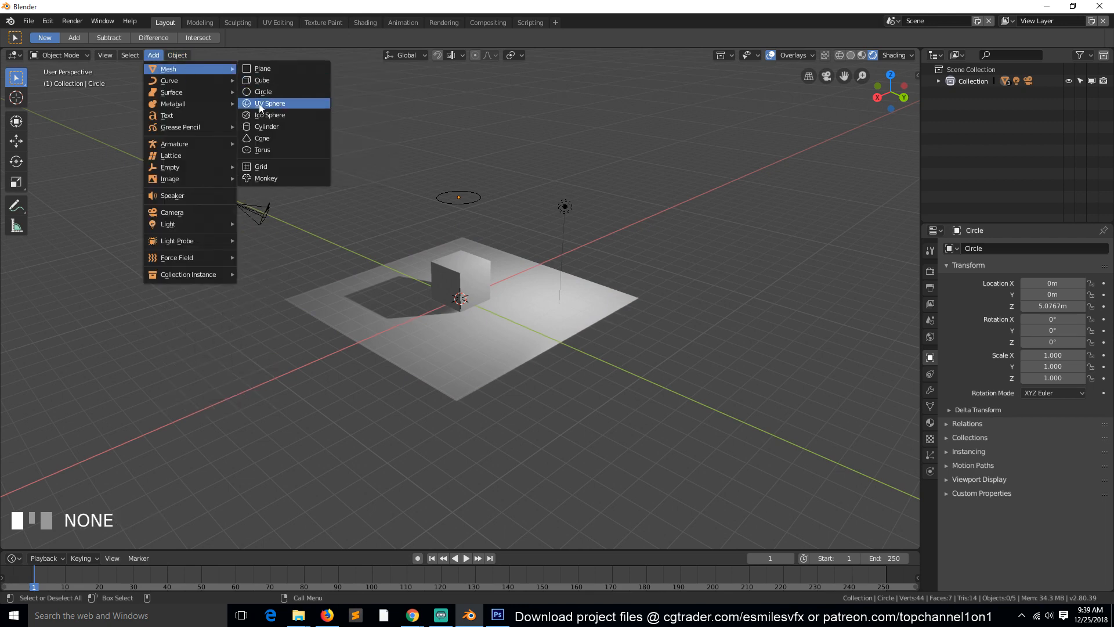
left_click(276, 105)
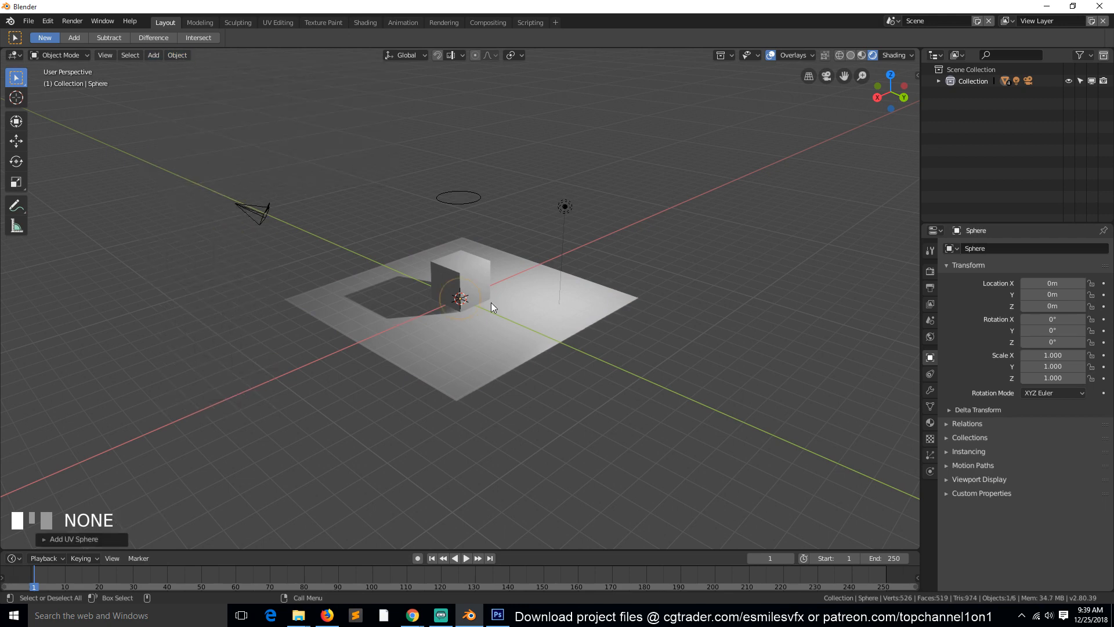
key("g")
key("z")
left_click(502, 253)
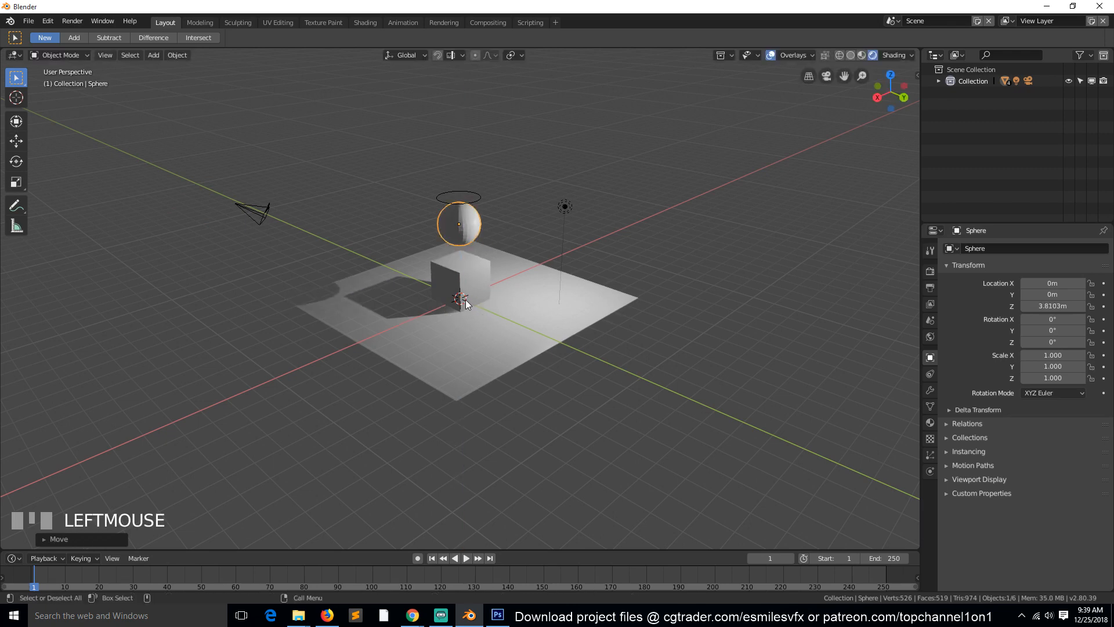
Place the 3D cursor just above the camera and add an ico sphere there, at about X 5.29, Y -8.32, Z 4.89 m
left_click(2, 65)
left_click(17, 98)
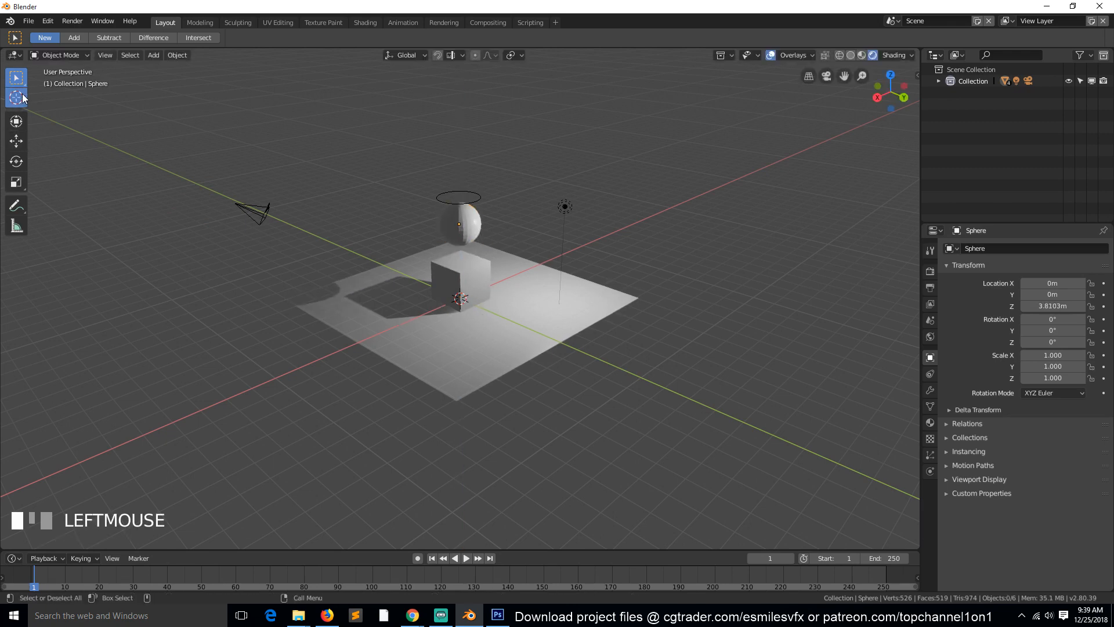
left_click(261, 189)
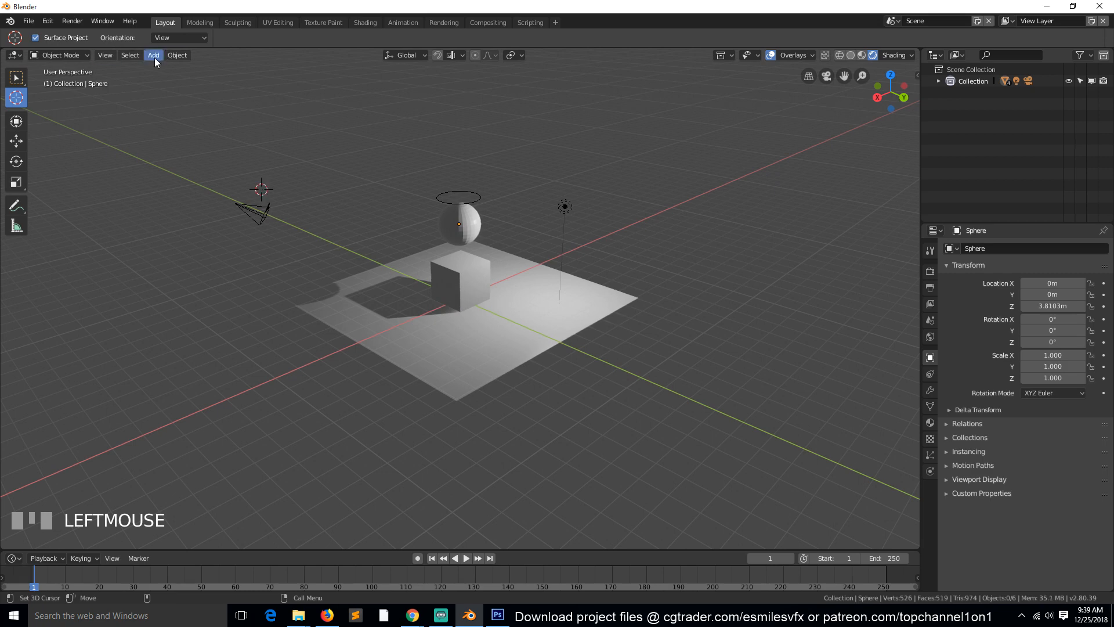
left_click(177, 55)
mouse_move(155, 56)
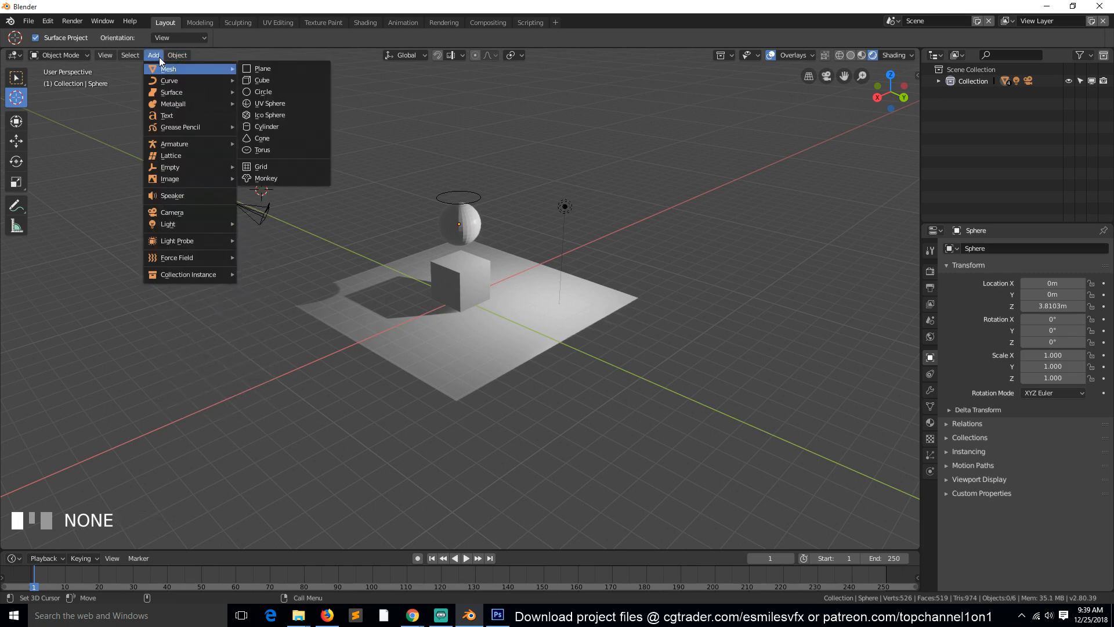
left_click(271, 114)
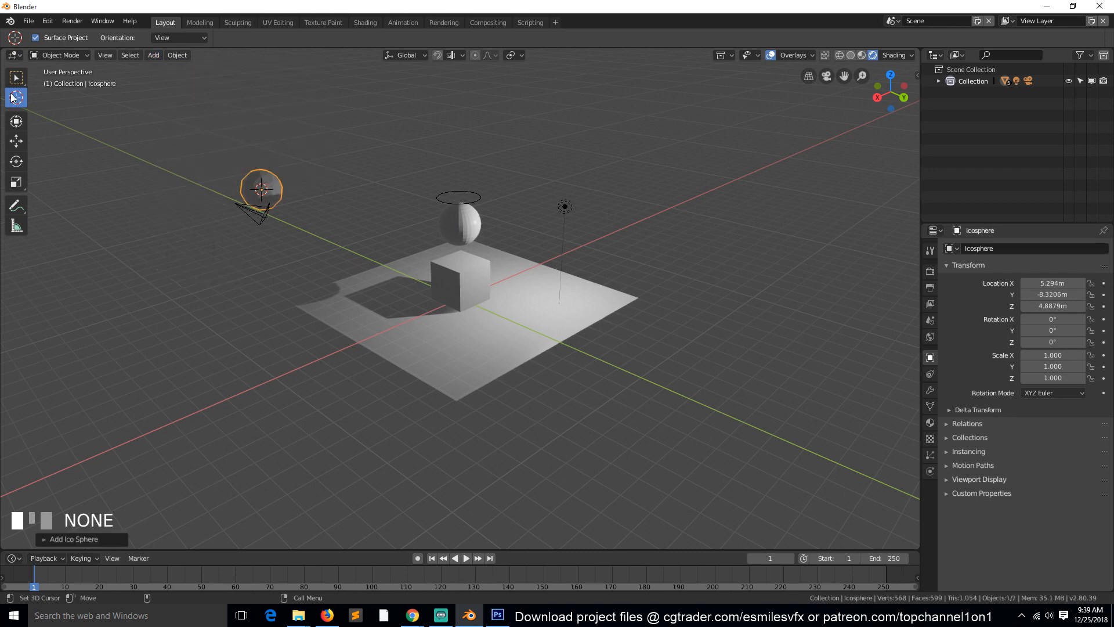
Reposition the 3D cursor far above the ico sphere and add a cylinder there, at about X 7.15, Y -13.77, Z 10.39 m
left_click(546, 231)
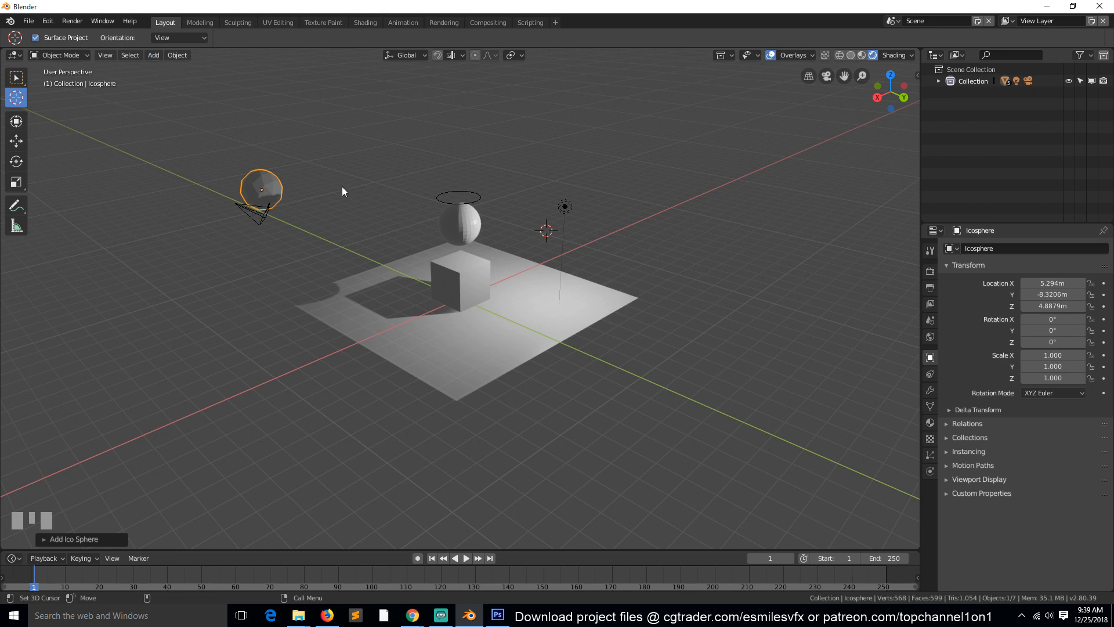
key("shift+a")
left_click(154, 66)
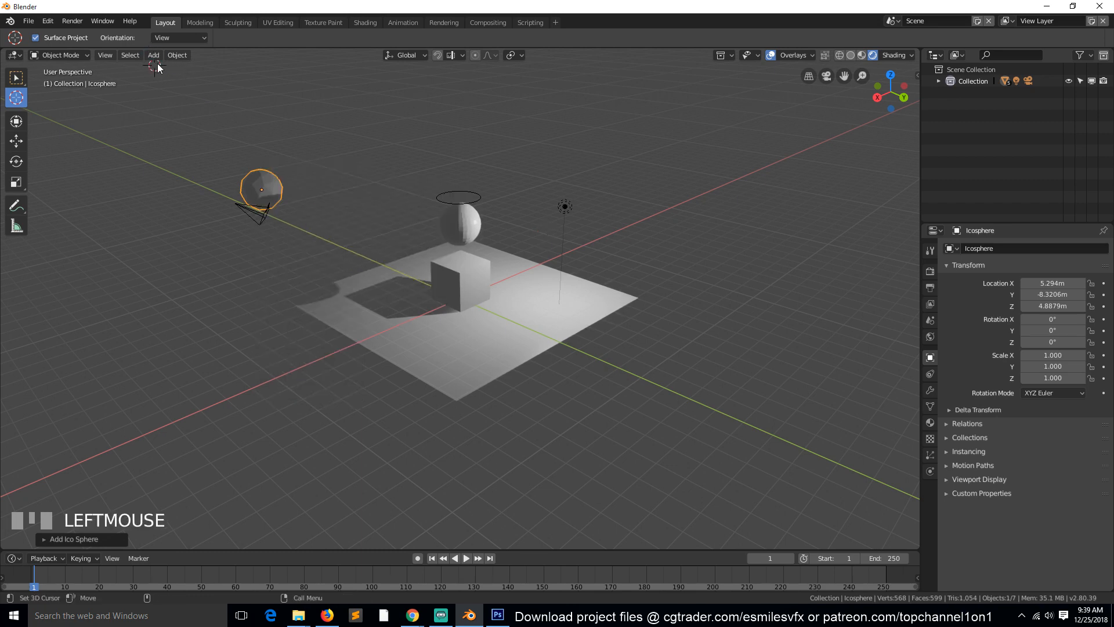
left_click(155, 55)
key("shift+a")
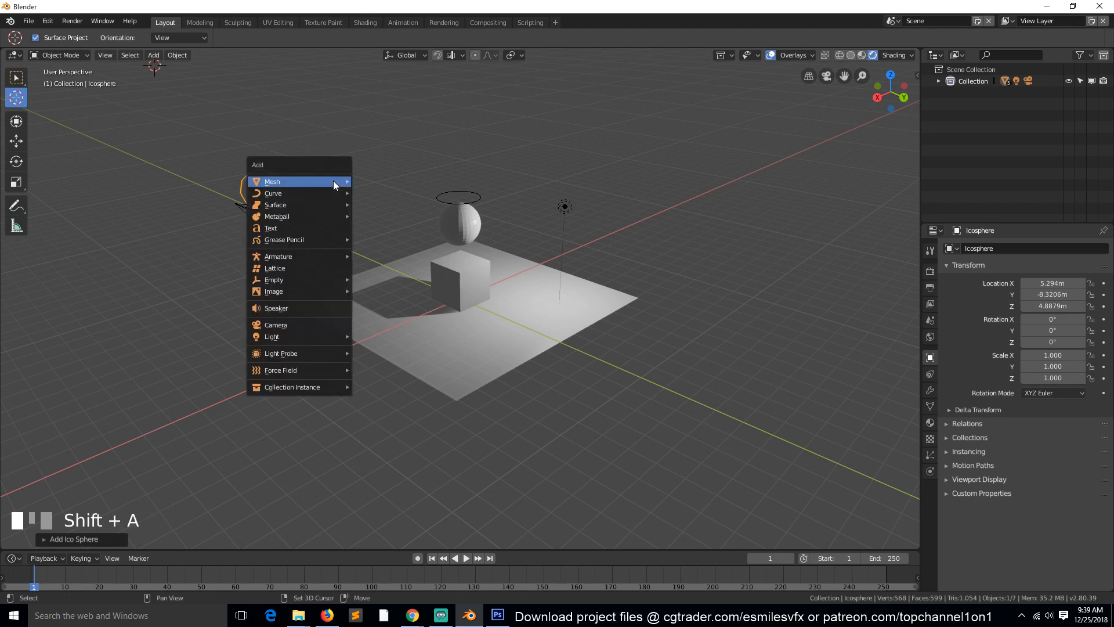
mouse_move(339, 181)
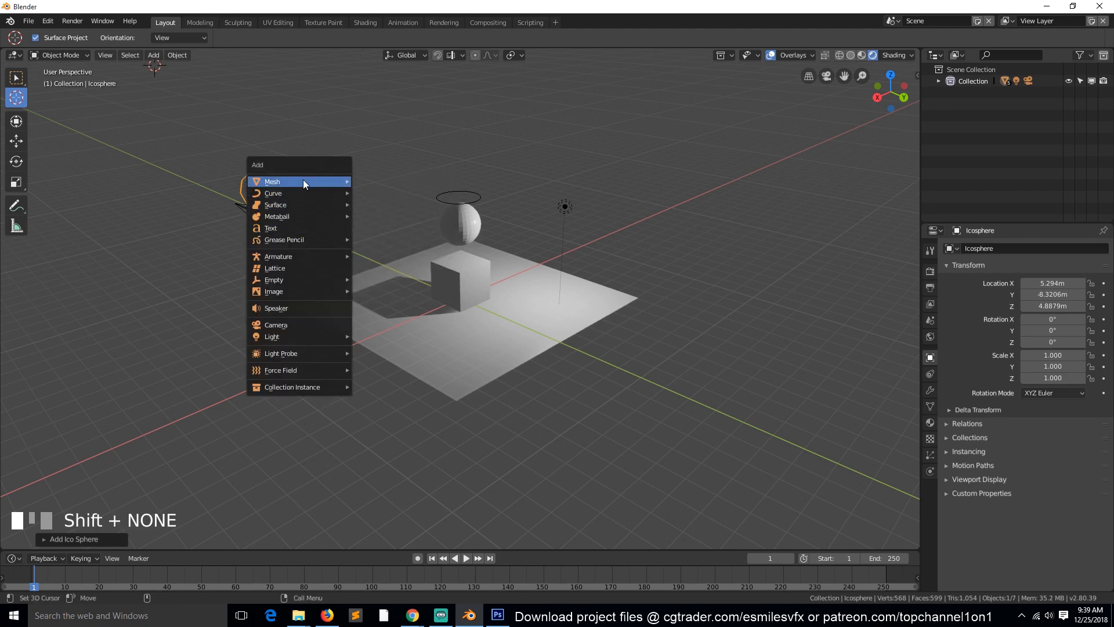
mouse_move(302, 179)
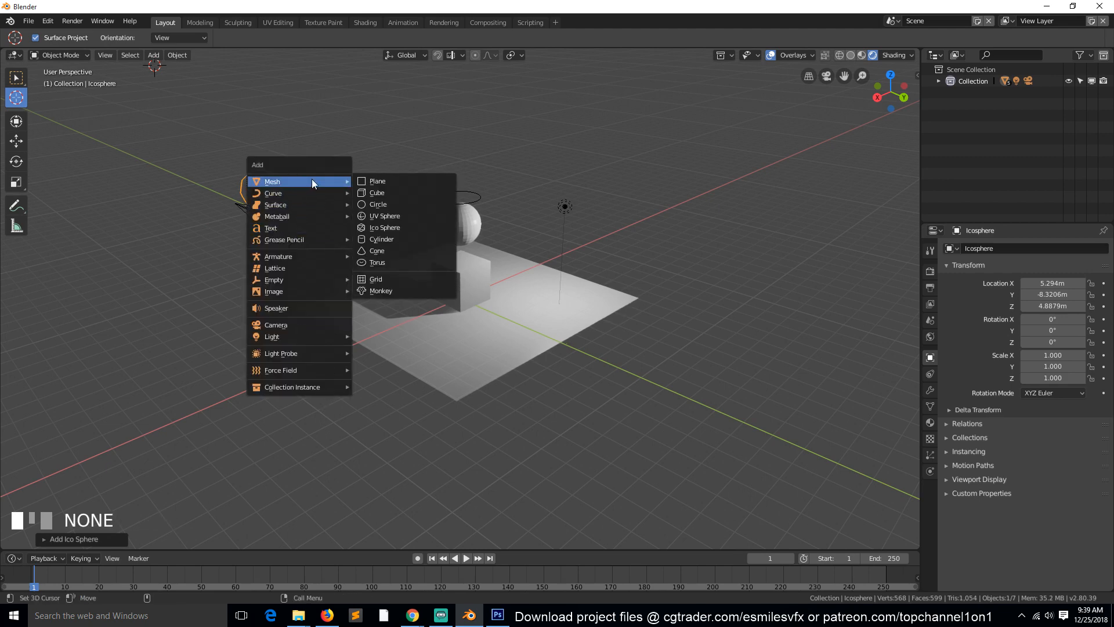
left_click(388, 238)
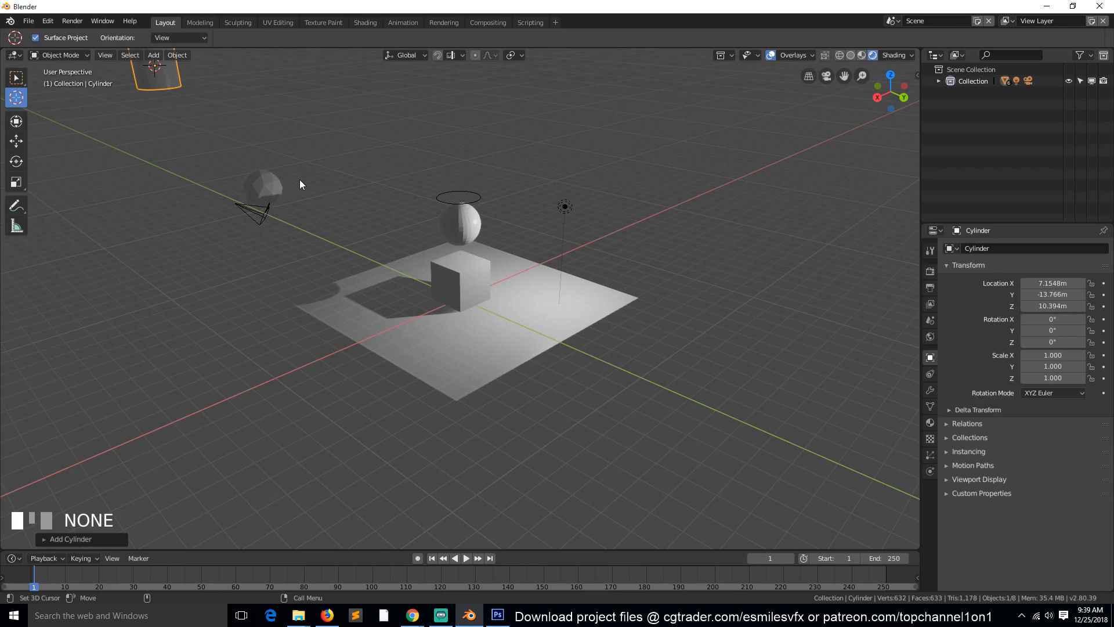
Place the 3D cursor just above the light and add a cone there, at about X -5.92, Y 2.34, Z 5.00 m
left_click(579, 184)
key("shift+a")
mouse_move(627, 263)
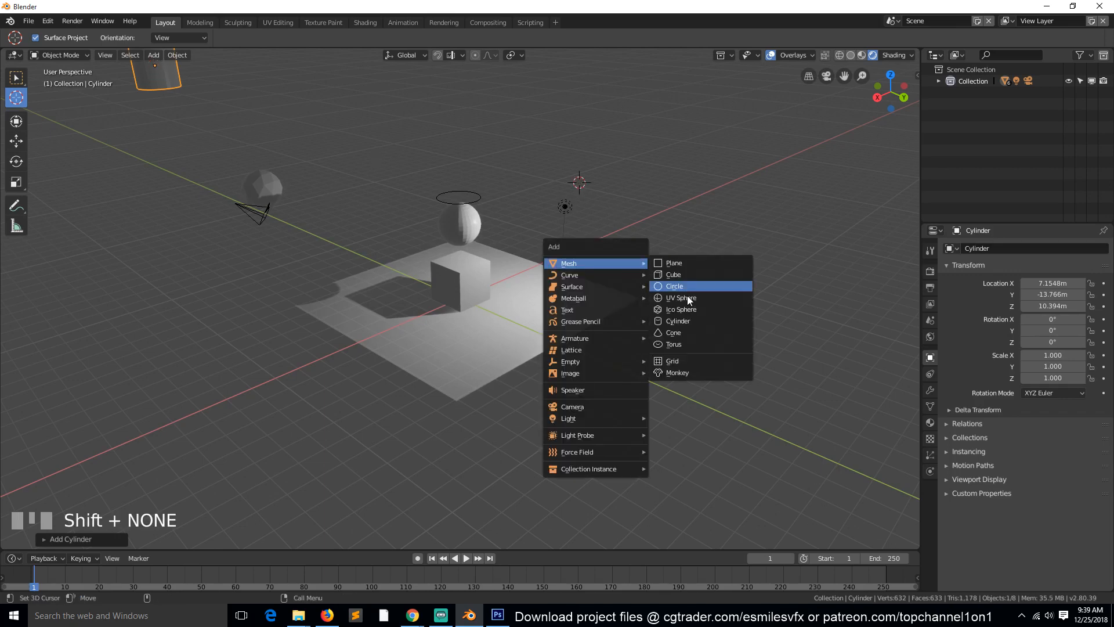
left_click(706, 333)
Add a torus at the 3D cursor around the cone and view the new objects from several angles
key("shift+a")
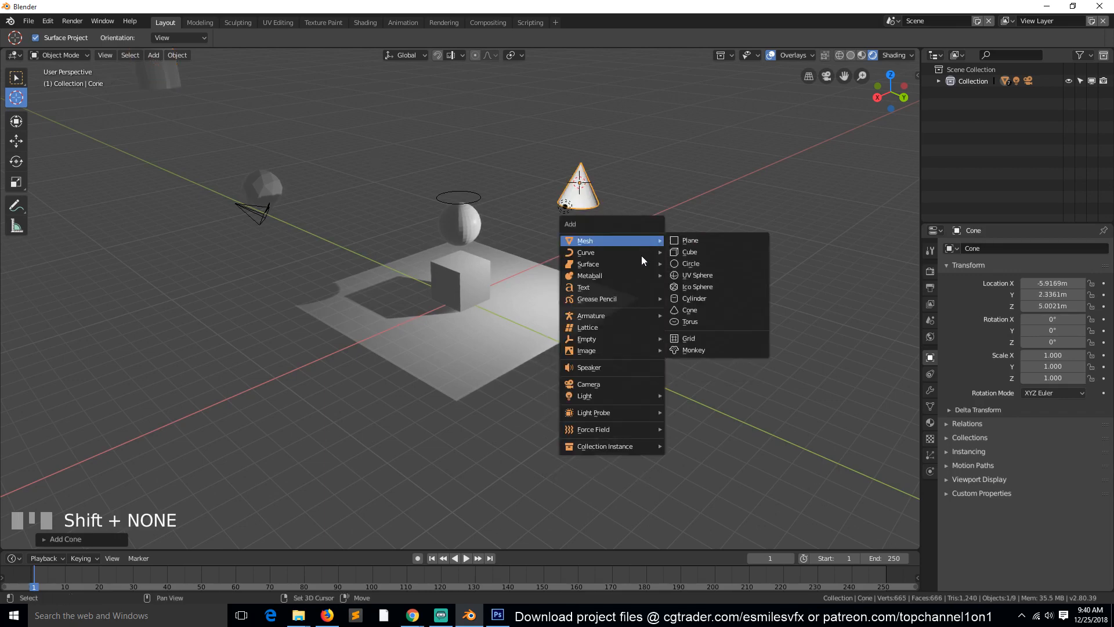
mouse_move(644, 240)
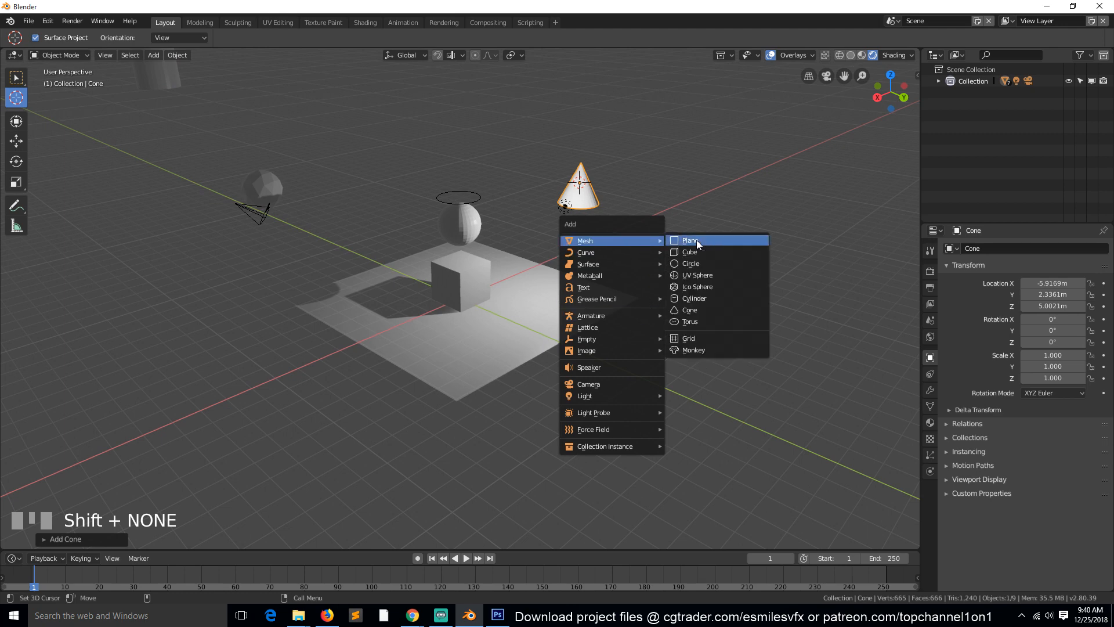
left_click(723, 320)
scroll(638, 256, "up", 2)
scroll(533, 235, "up", 1)
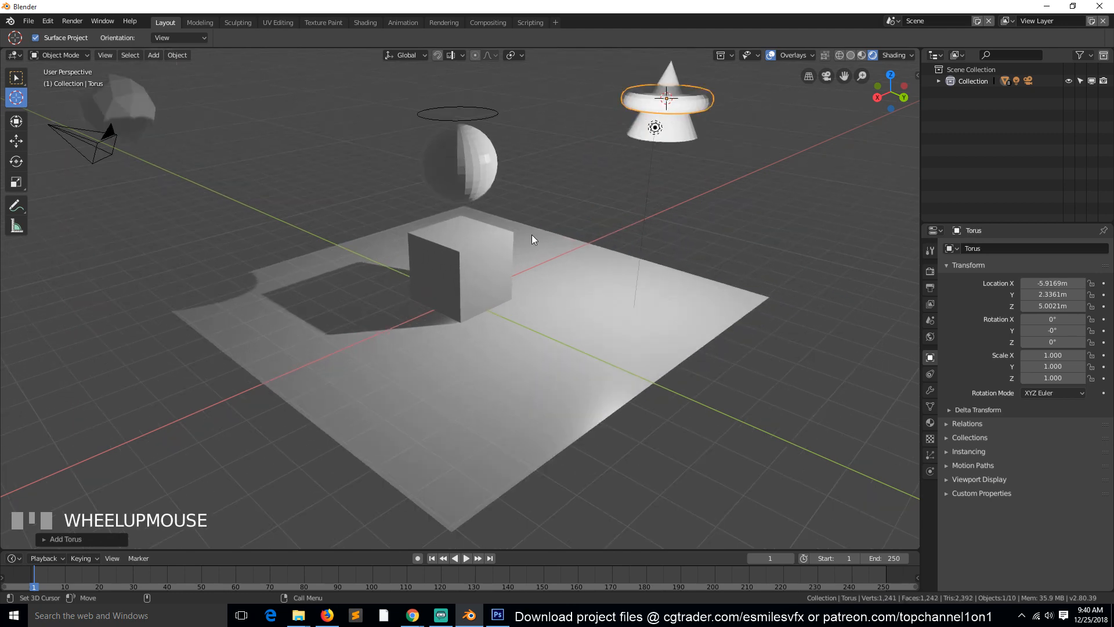
middle_click_drag(528, 236, 496, 227)
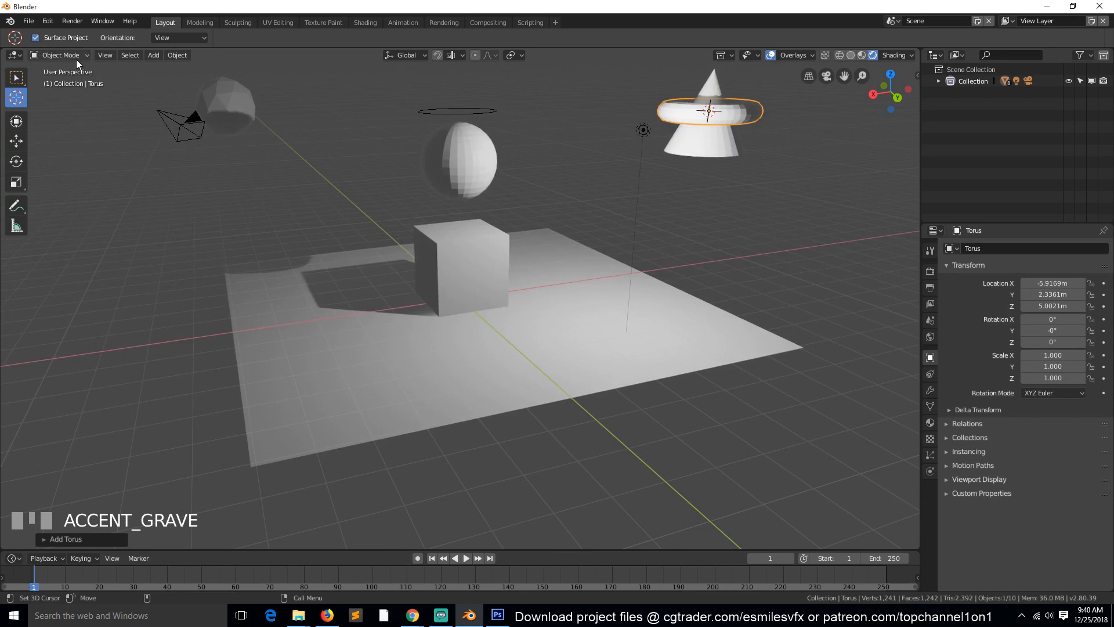
middle_click_drag(484, 202, 534, 210)
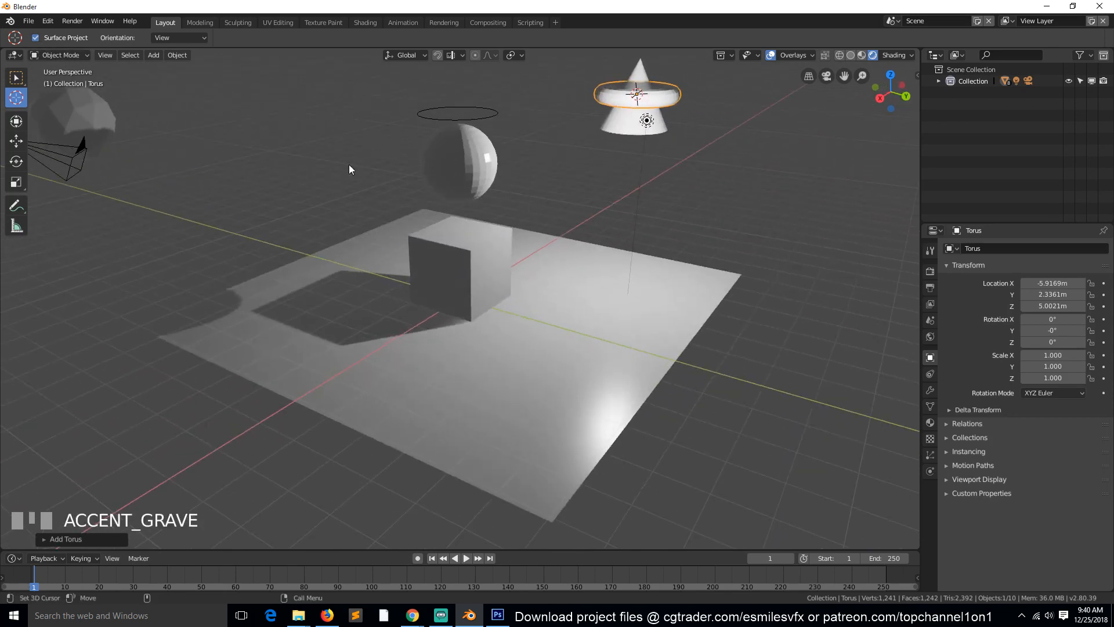
Move the 3D cursor to the camera and on to a spot beside the circle, and return to the selection tool
scroll(227, 137, "down", 2)
left_click(193, 197)
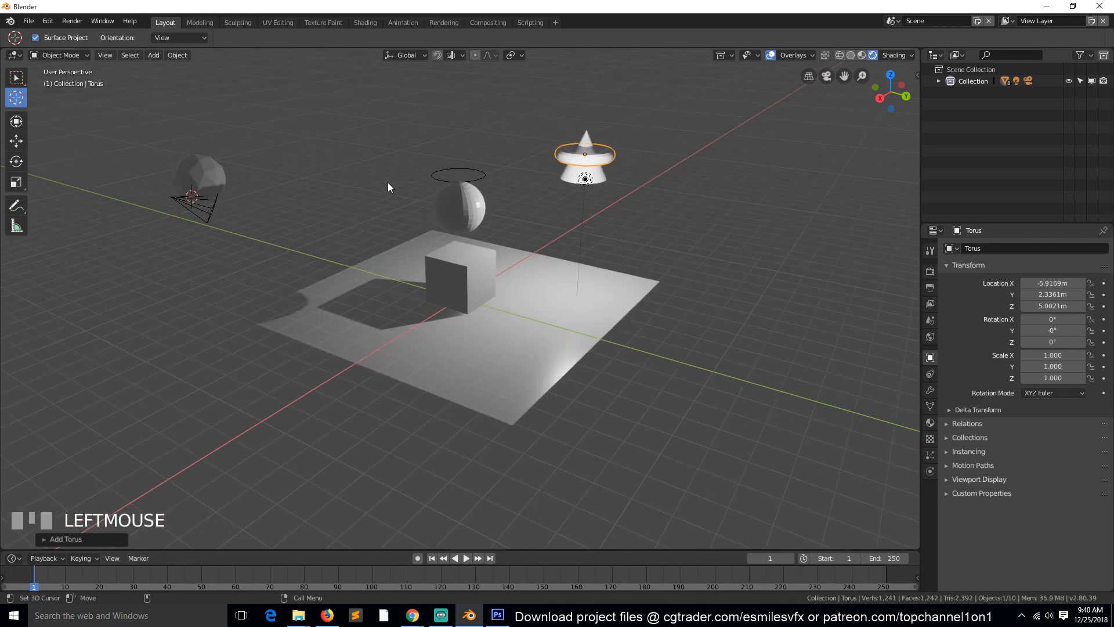
left_click(485, 164)
left_click(16, 77)
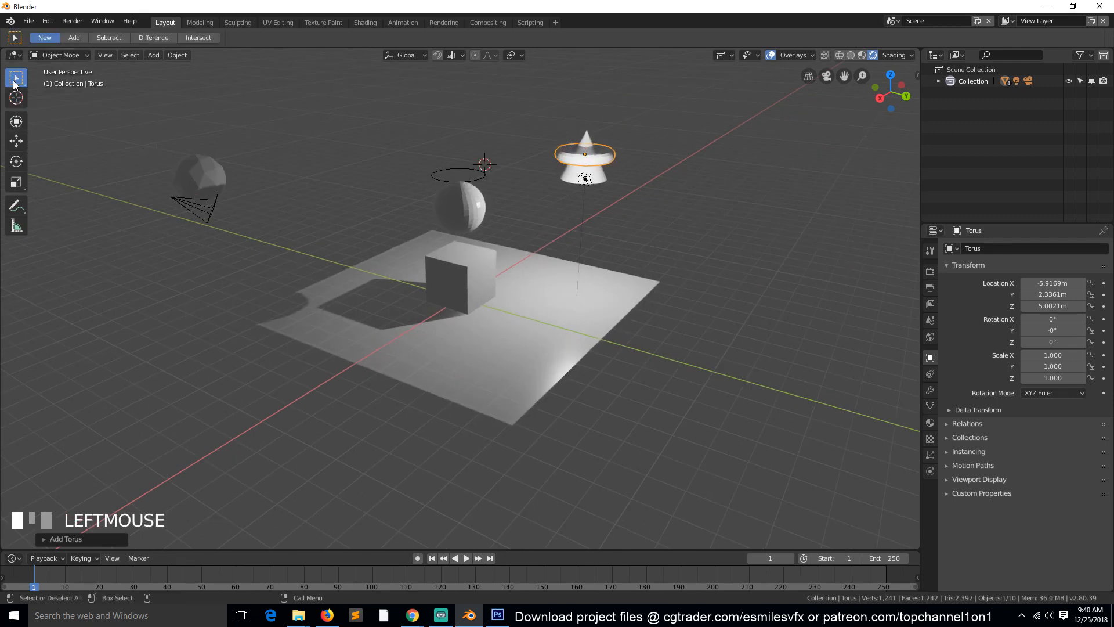
Select the ico sphere and the plane, and examine the interaction modes offered for the plane
left_click(412, 266)
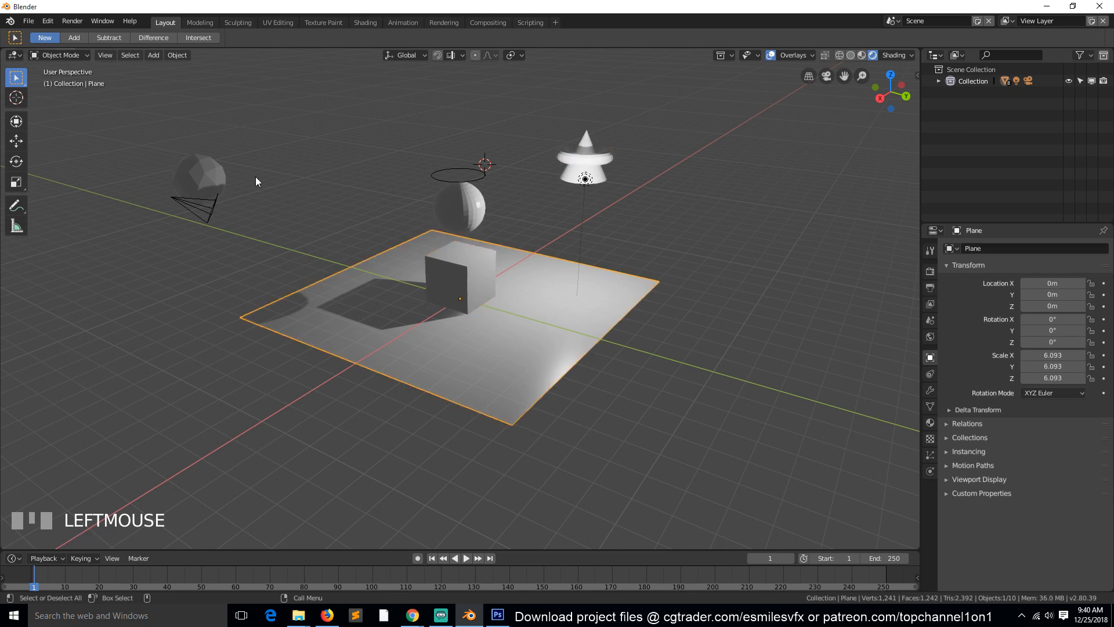
left_click(204, 200)
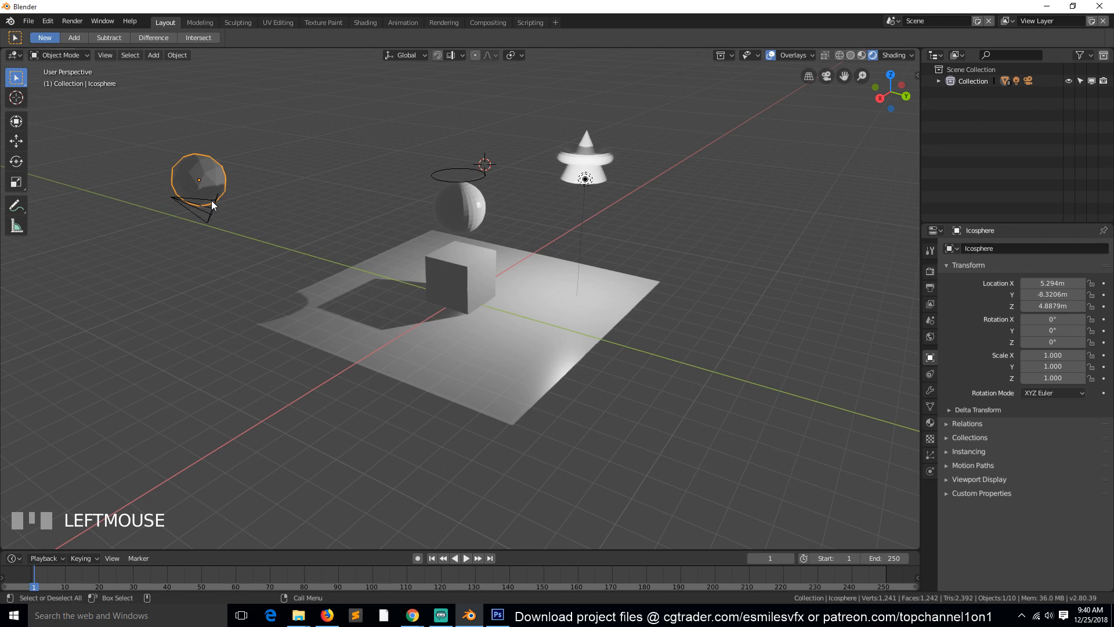
left_click(503, 308)
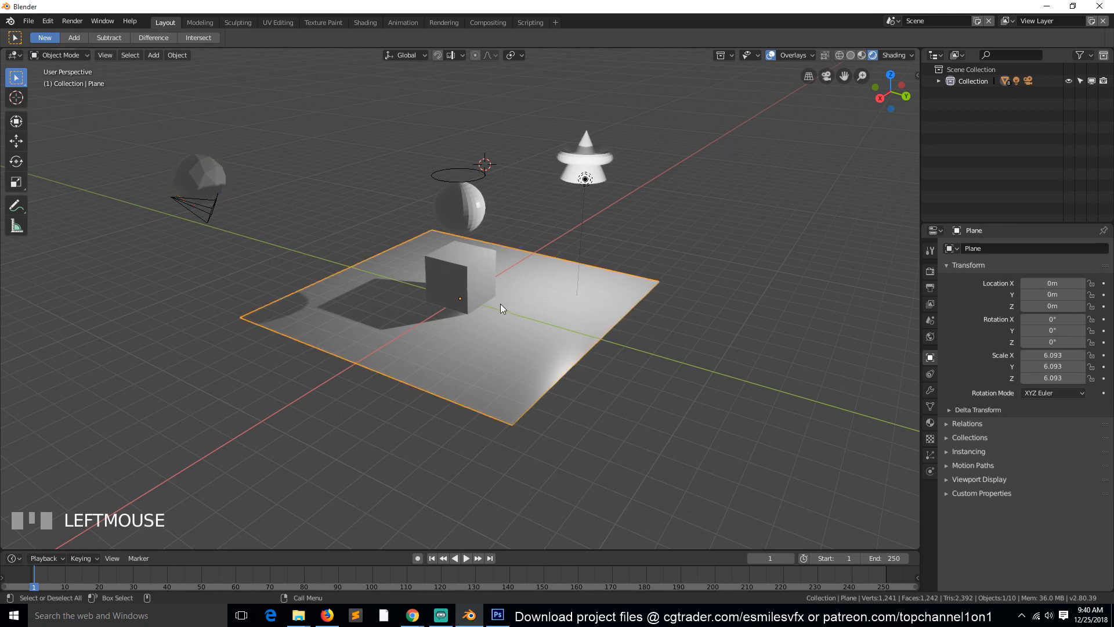
left_click(72, 54)
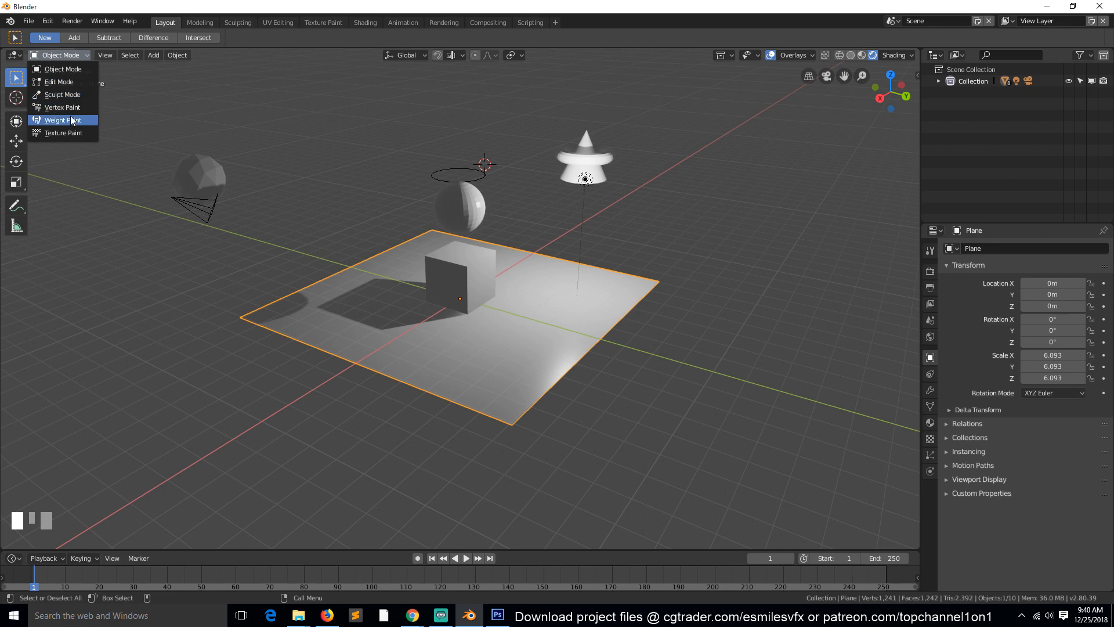
Select the camera and the light in turn and check which interaction modes each one offers
left_click(212, 214)
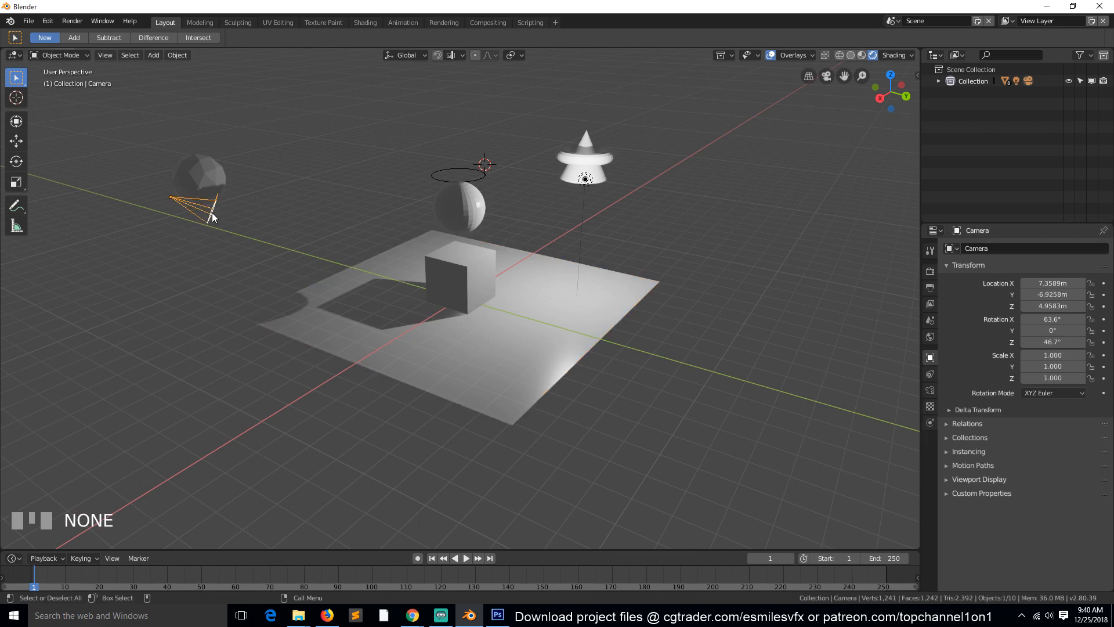
middle_click_drag(206, 196, 281, 196)
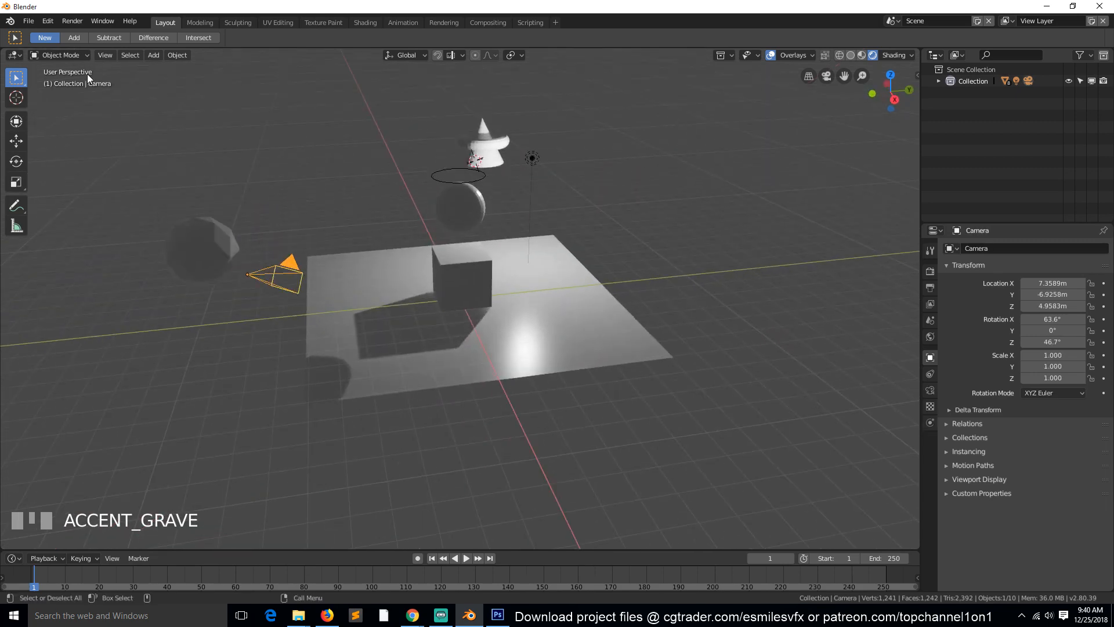
left_click(78, 56)
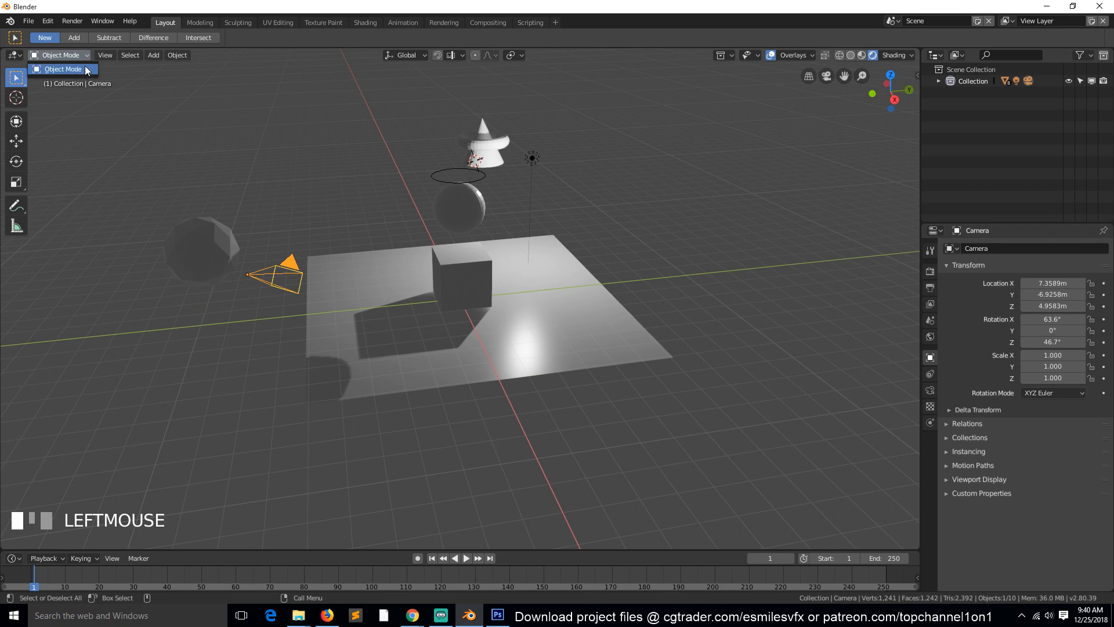
left_click(531, 158)
left_click(64, 55)
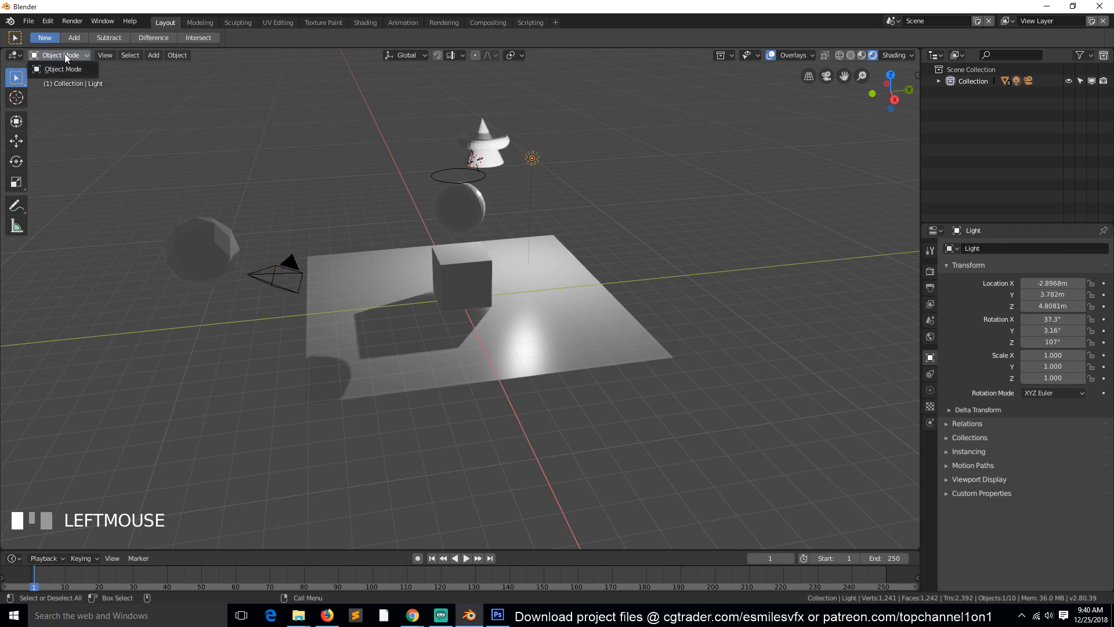
Add a Bezier curve at the 3D cursor and scale it up to about 4.8
left_click(443, 171)
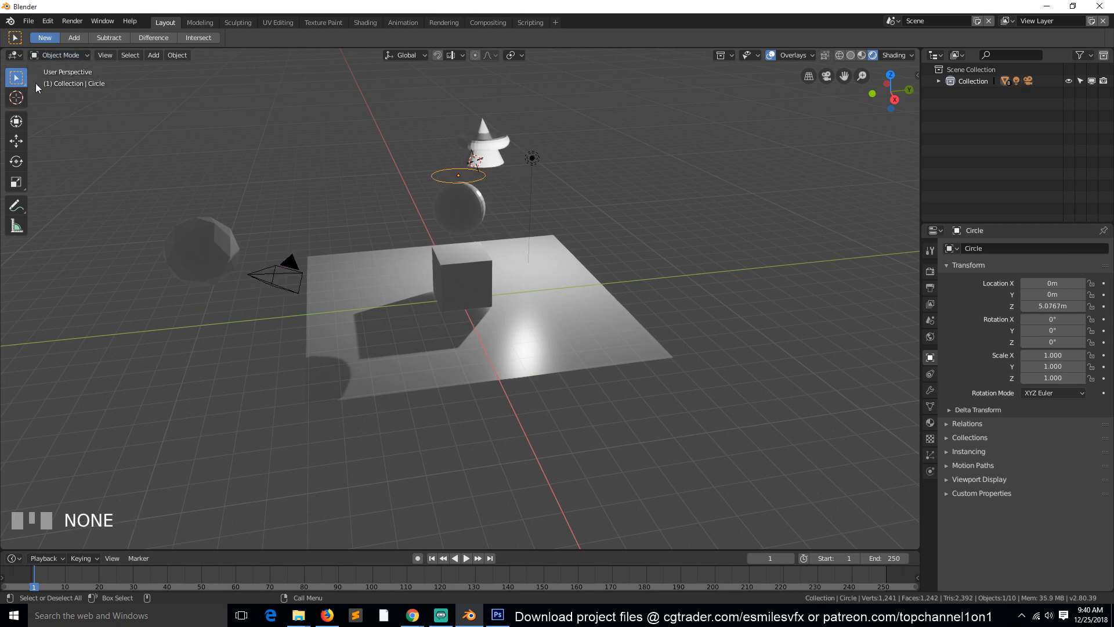
key("shift+a")
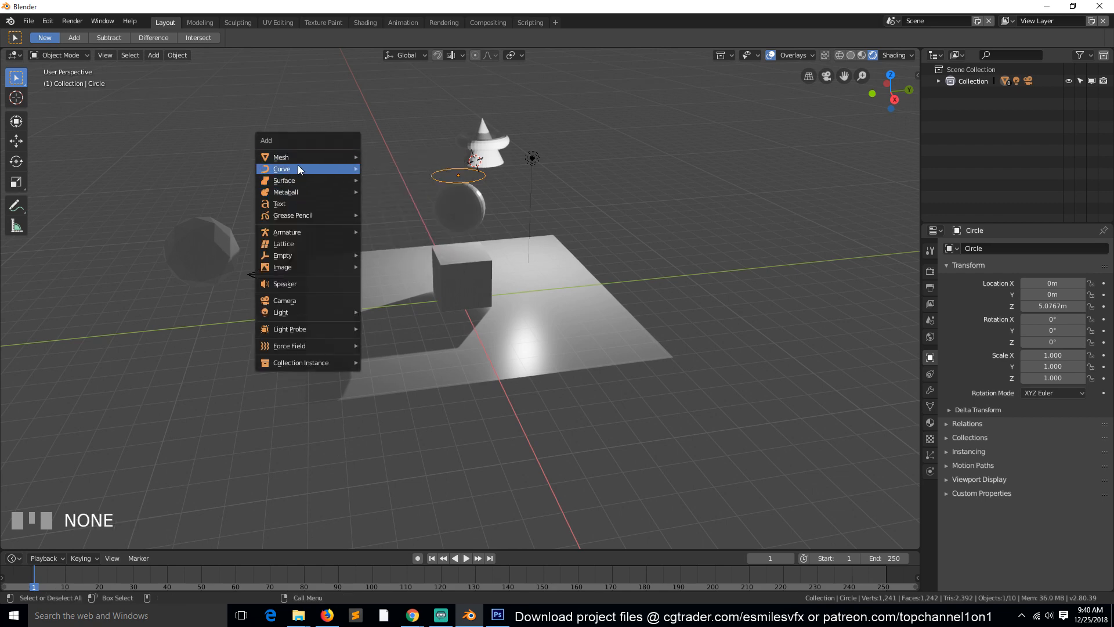
mouse_move(286, 154)
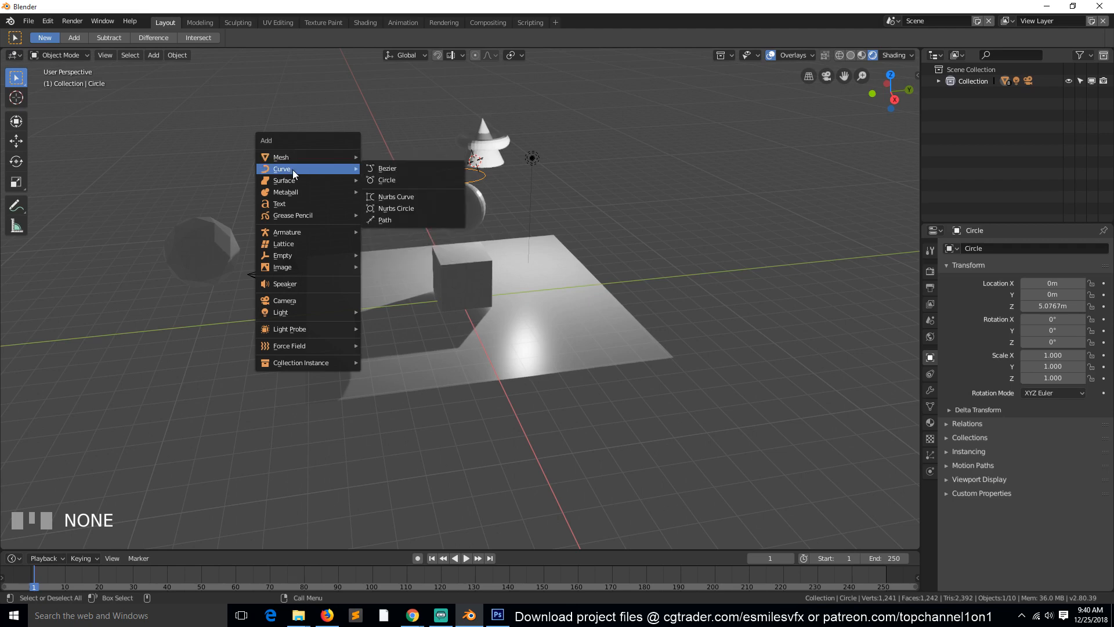
left_click(388, 167)
key("s")
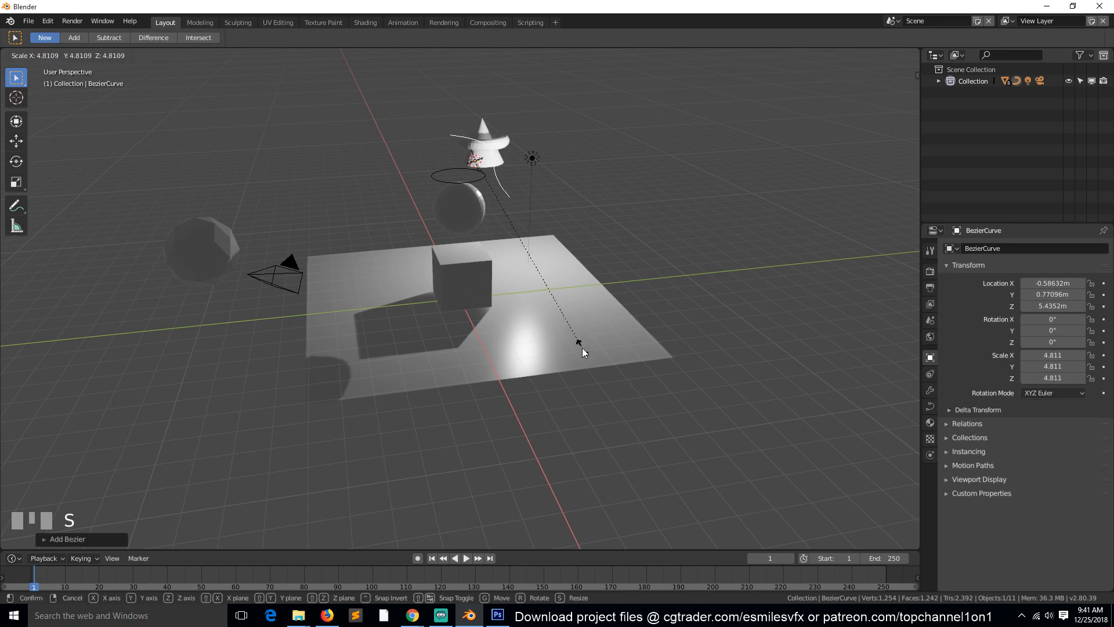
left_click(582, 348)
Move the Bezier curve off beside the plane, to about X 0.78 m, Y 7.01 m, Z 5.24 m
key("g")
left_click(486, 212)
key("grave")
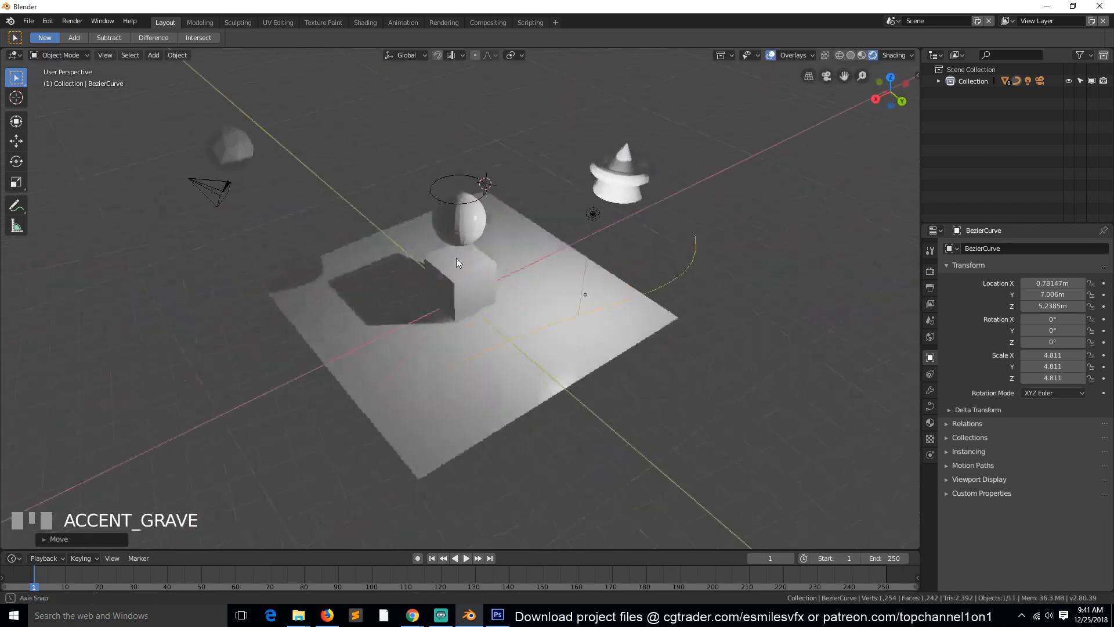
middle_click_drag(457, 259, 505, 261)
Check the interaction modes offered for the Bezier curve and enter Edit Mode
key("Tab")
middle_click_drag(637, 316, 579, 293)
key("Tab")
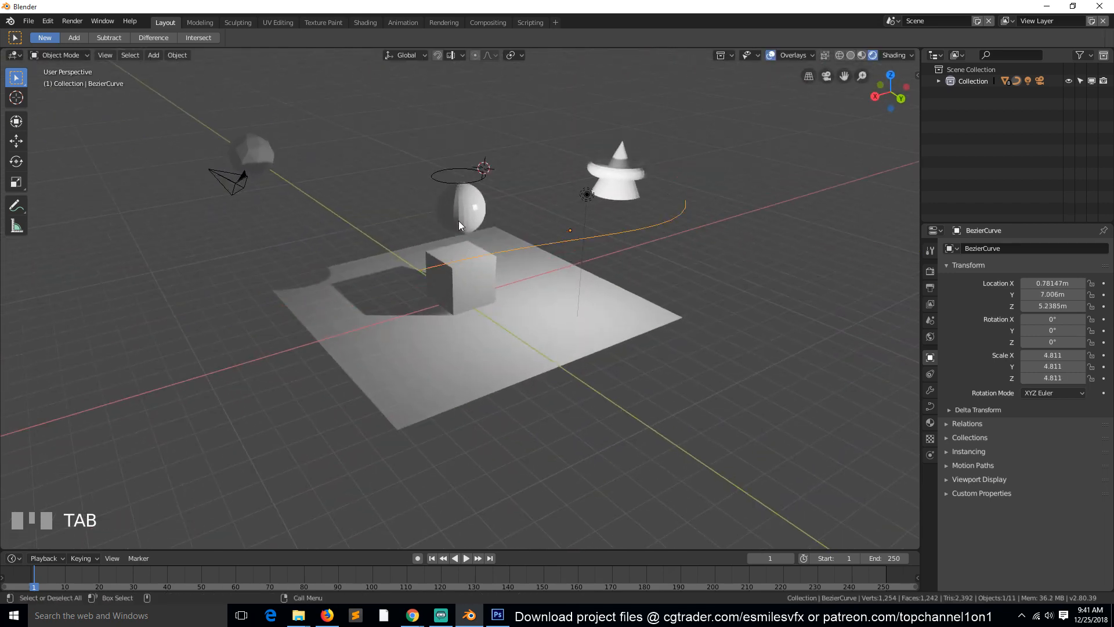
left_click(58, 54)
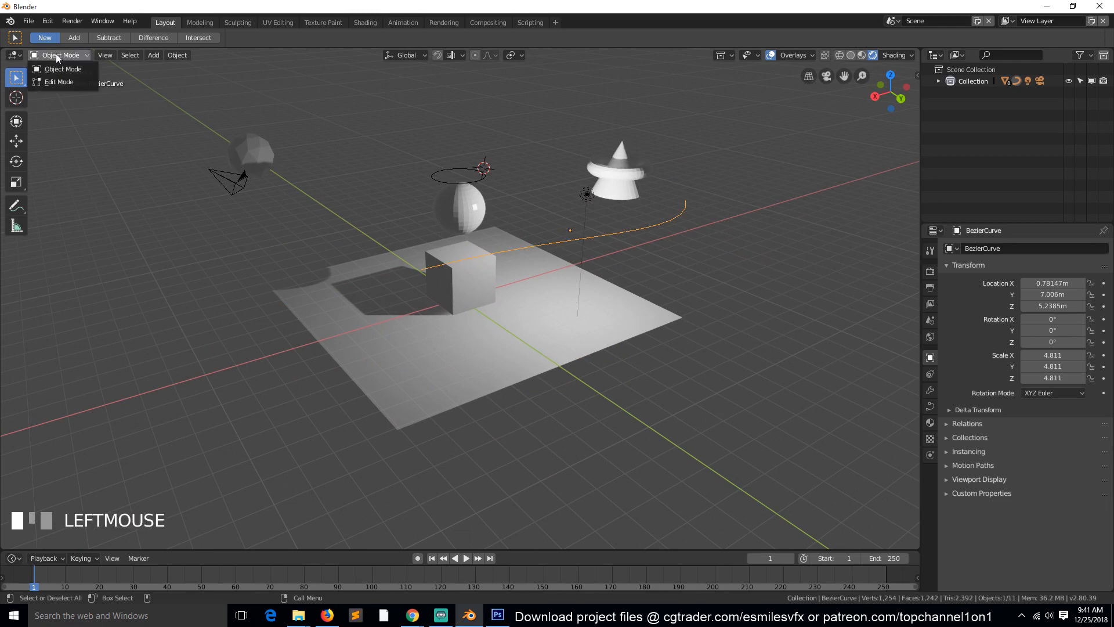
left_click(69, 82)
key("shift+grave")
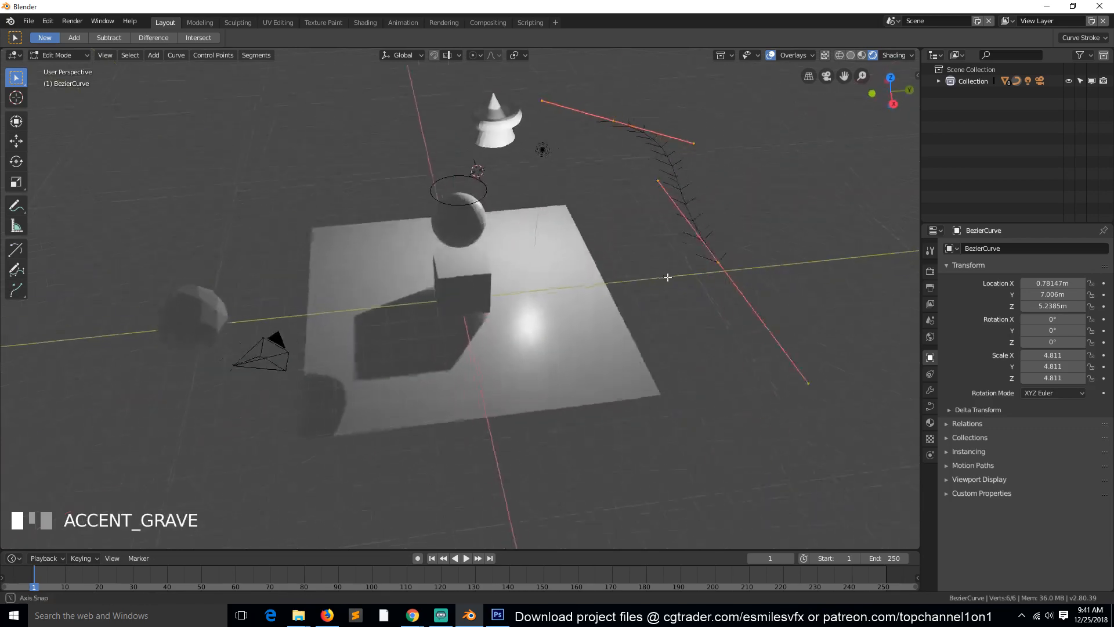
Select the near and far end control points of the Bezier curve in turn
left_click(632, 132)
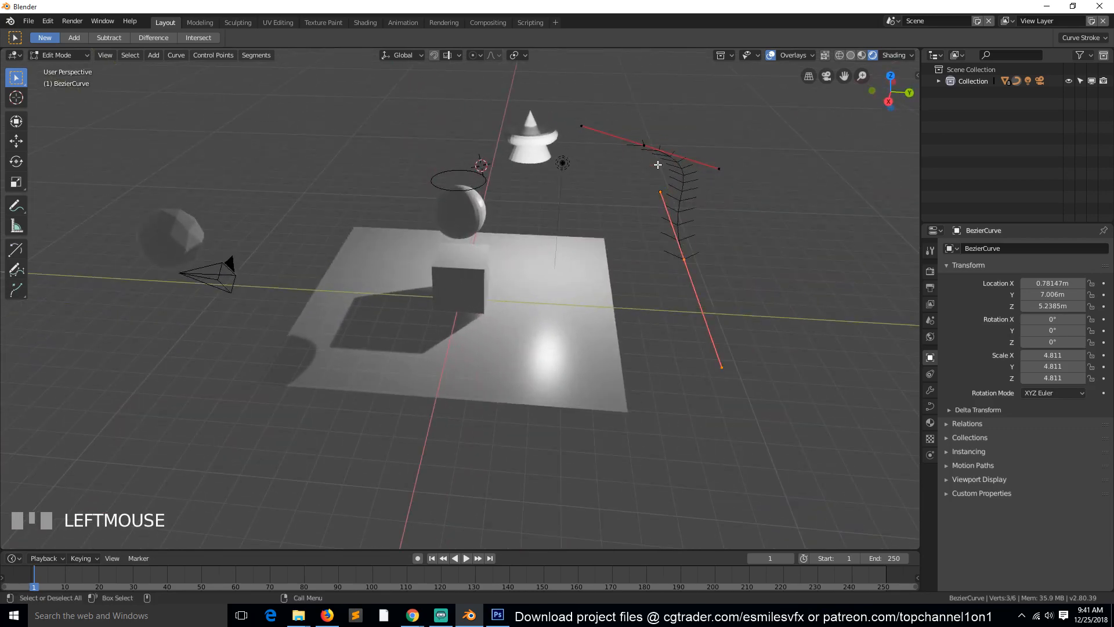
left_click(652, 145)
left_click(708, 240)
left_click(652, 149)
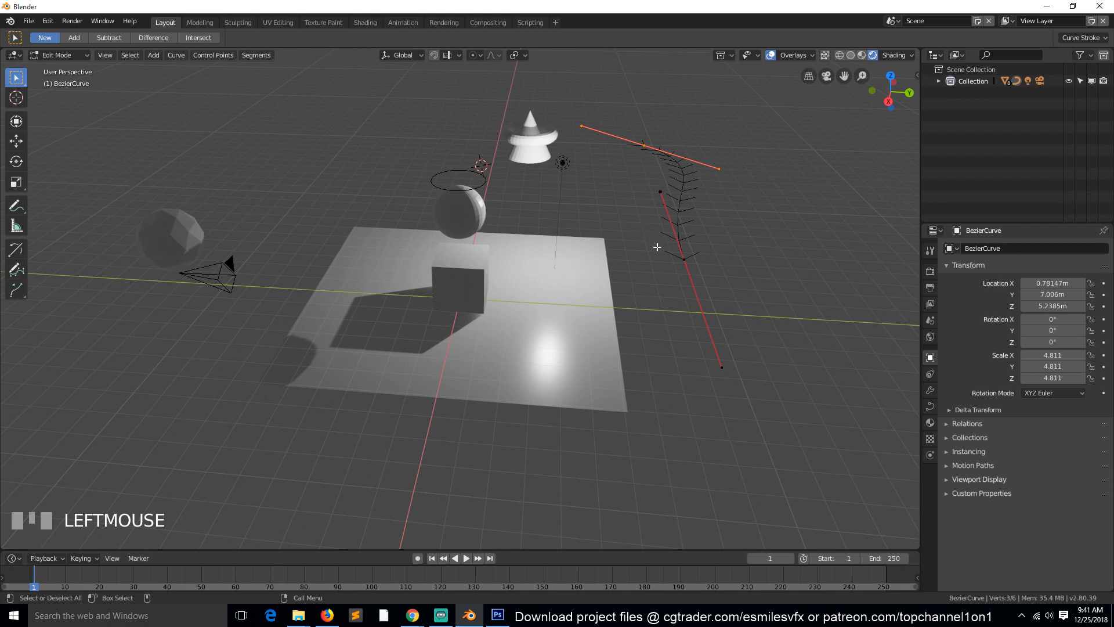
Move the curve's near control point toward the plane and its far control point about 4.4 m outward
left_click(686, 256)
key("g")
left_click(558, 234)
left_click(652, 133)
key("g")
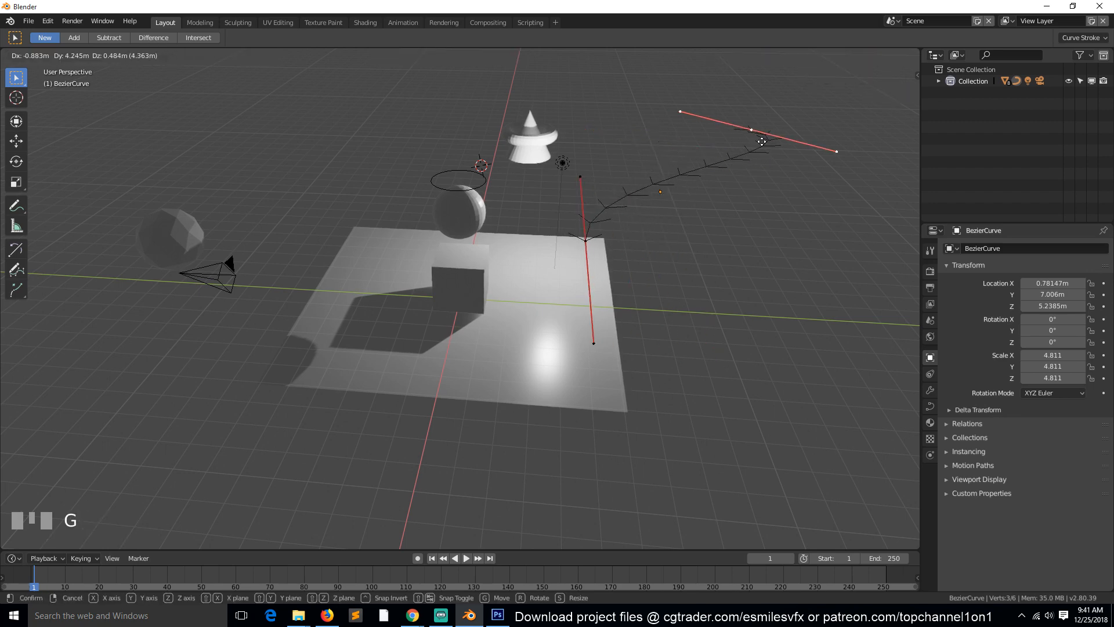
left_click(762, 142)
Move the curve's near control point away from the plane and bring its far control point in beside the light
left_click(602, 227)
key("g")
left_click(734, 223)
left_click(756, 147)
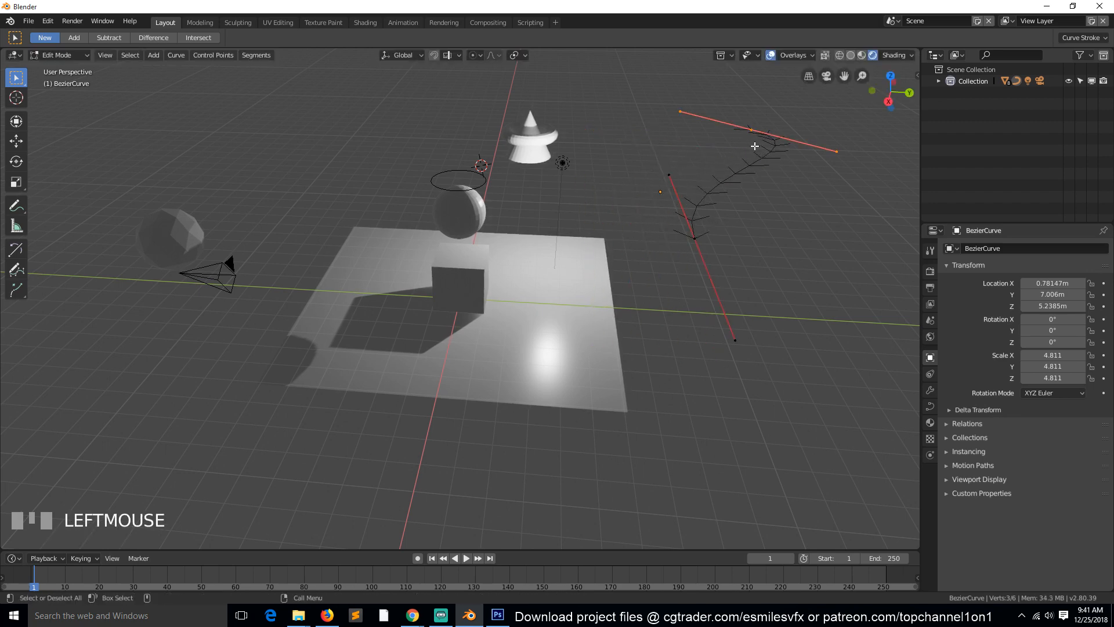
key("g")
left_click(580, 185)
Move the near control point farther outward and the far one in between the sphere and cube, and return to Object Mode
left_click(687, 239)
key("g")
left_click(770, 255)
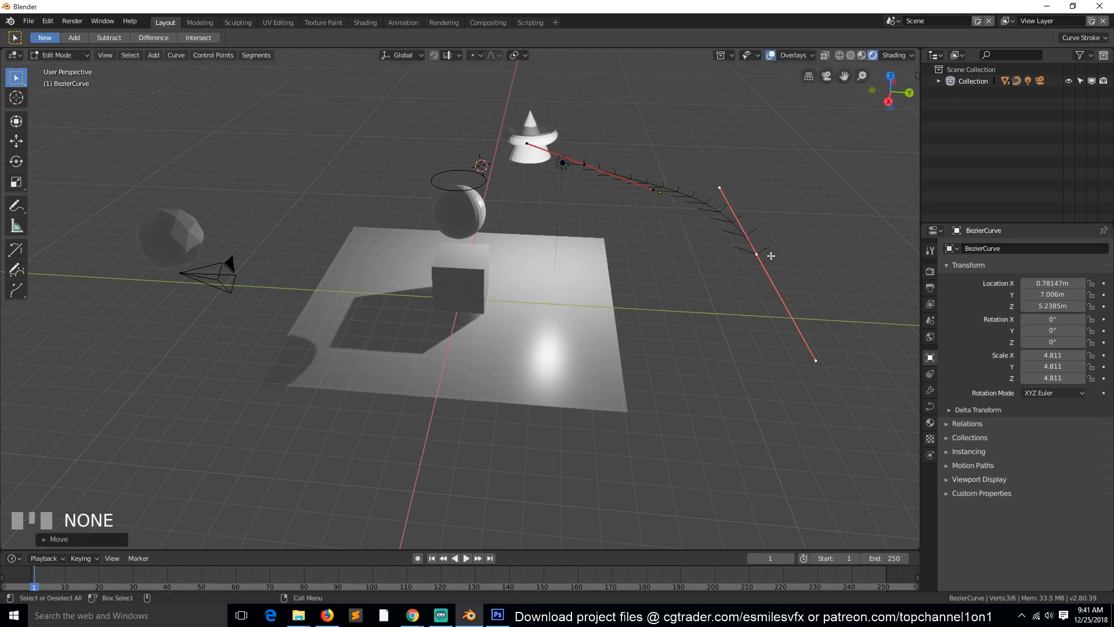
left_click(585, 165)
key("g")
left_click(656, 264)
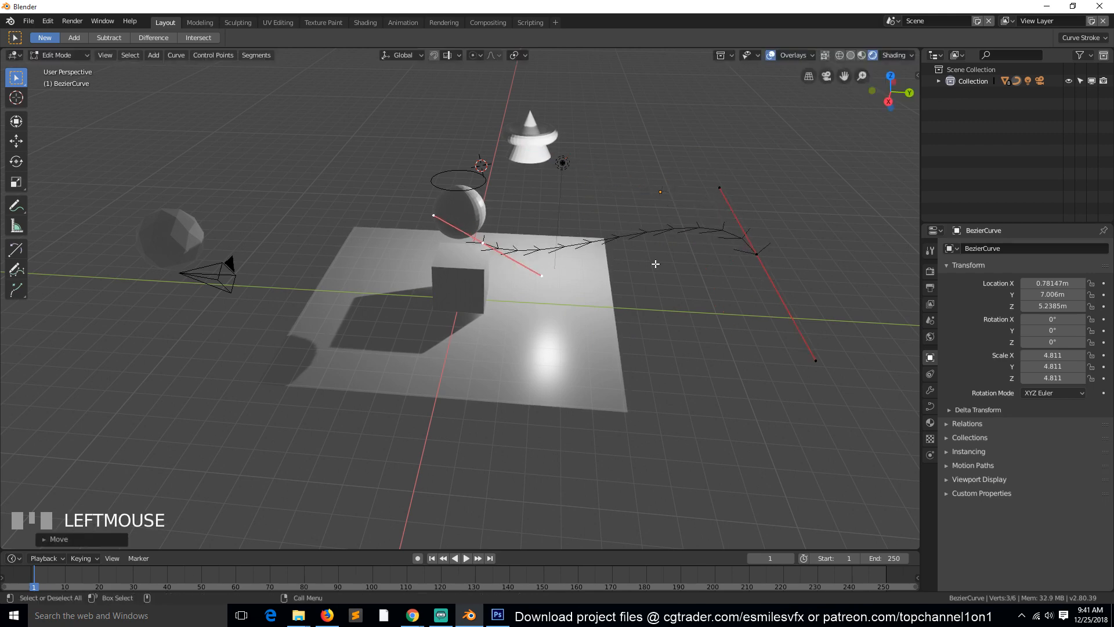
key("Tab")
key("grave")
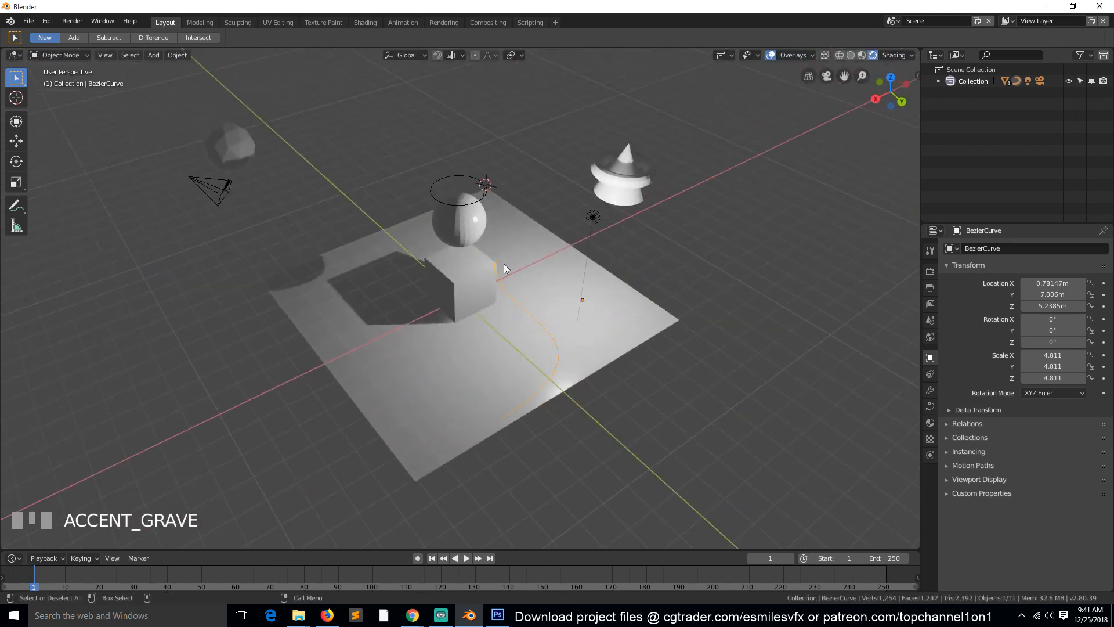
middle_click_drag(504, 263, 585, 260)
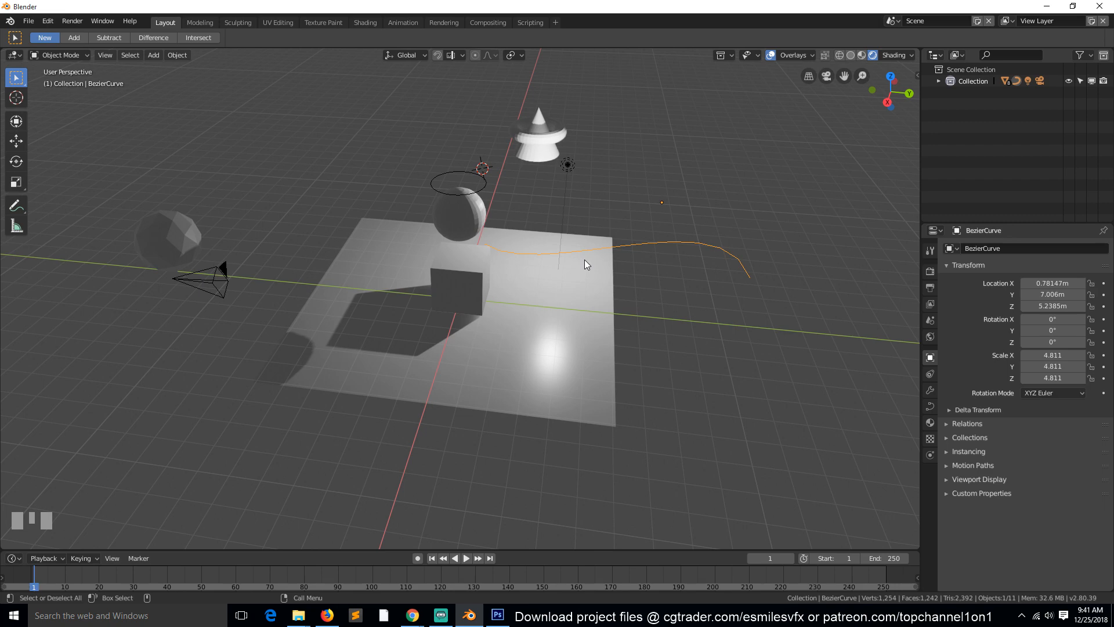
Select the UV sphere above the cube and switch it to Edit Mode
left_click(462, 225)
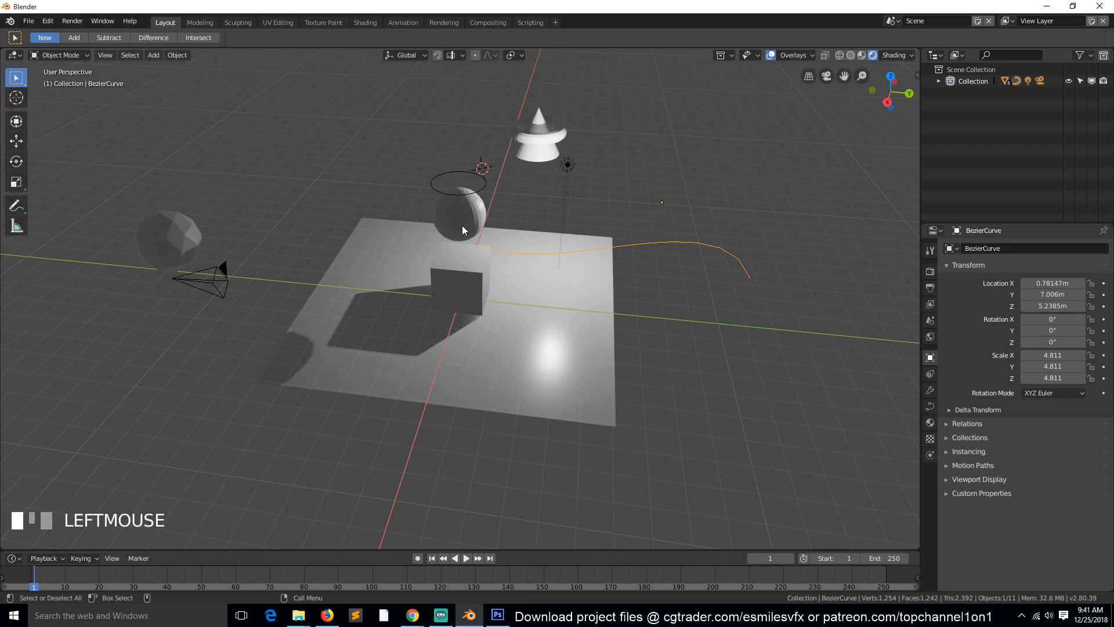
scroll(478, 208, "up", 2)
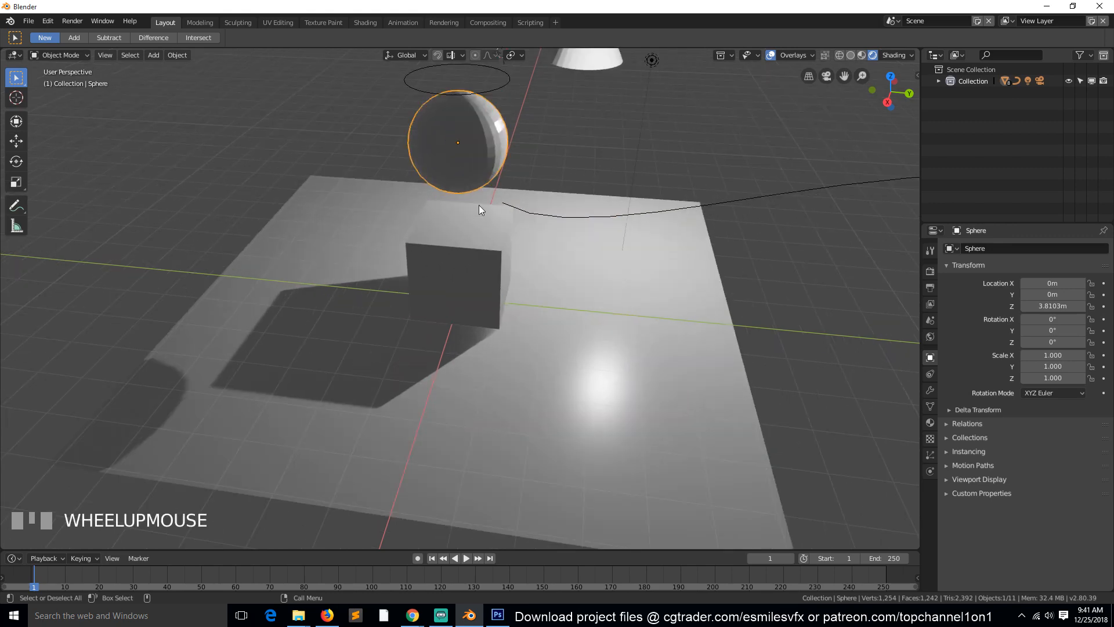
scroll(479, 204, "down", 3)
mouse_move(472, 242)
middle_mouse_down()
mouse_move(463, 200)
mouse_move(465, 232)
middle_mouse_up()
scroll(491, 207, "up", 2)
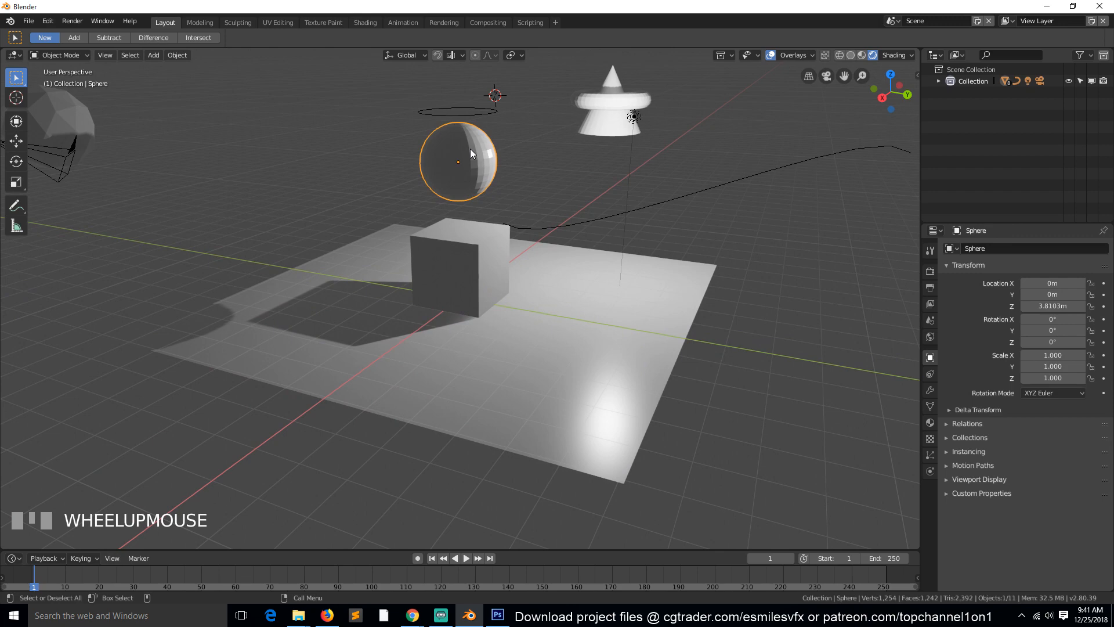
left_click(60, 55)
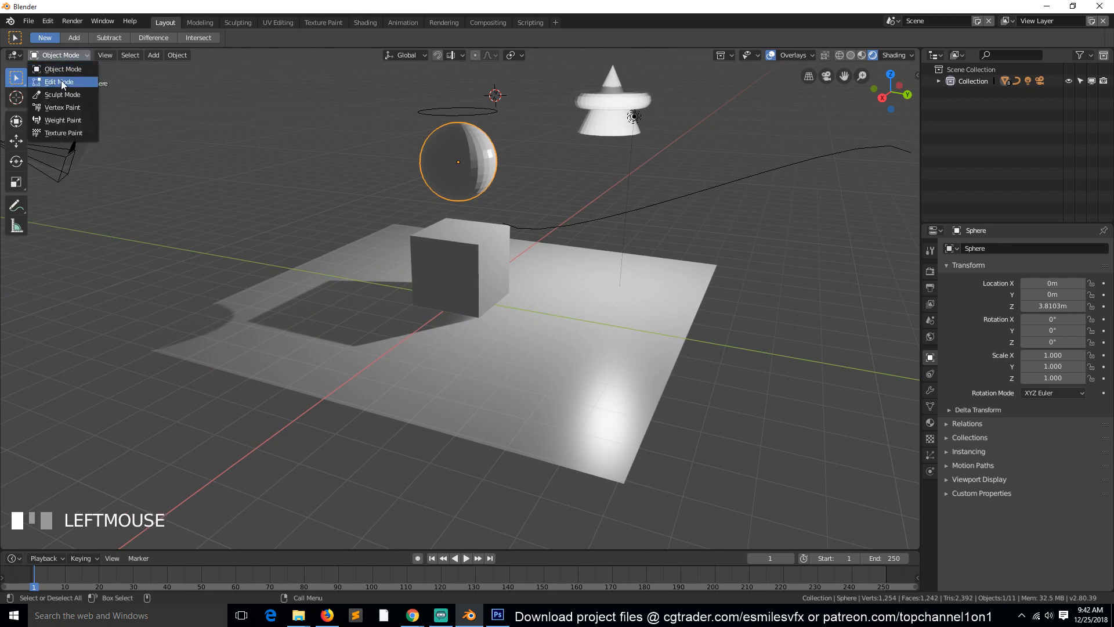
left_click(61, 82)
Select a single vertex at the sphere's underside, frame it, and select another vertex on the sphere's upper half
scroll(461, 178, "up", 3)
left_click(464, 116)
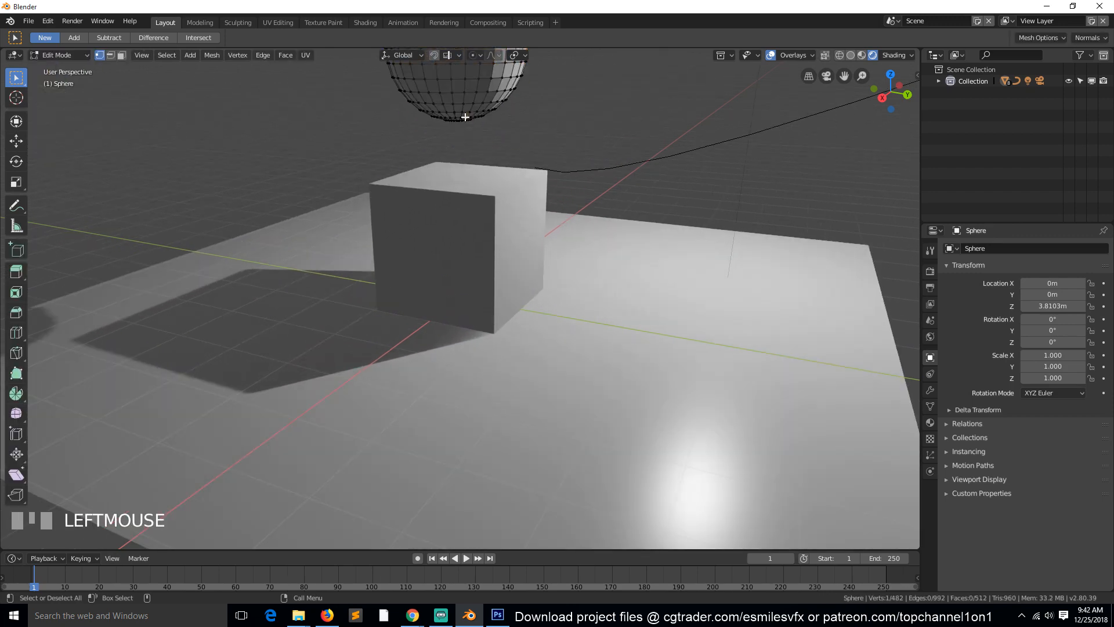
key("KP_Decimal")
scroll(455, 252, "down", 5)
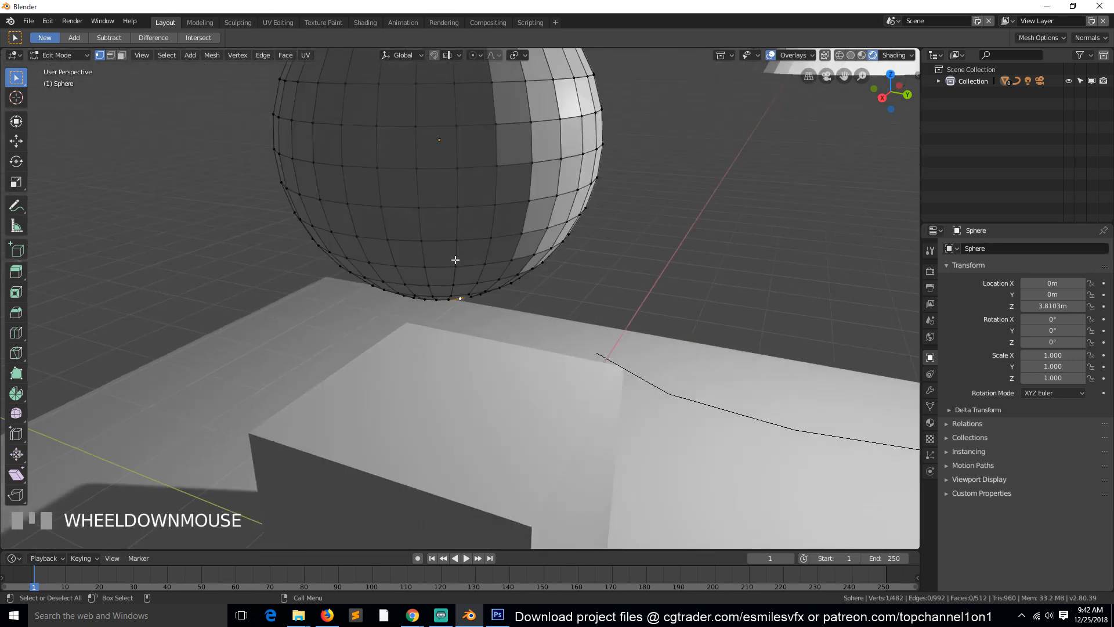
scroll(455, 250, "down", 4)
scroll(480, 236, "up", 4)
scroll(319, 161, "down", 3)
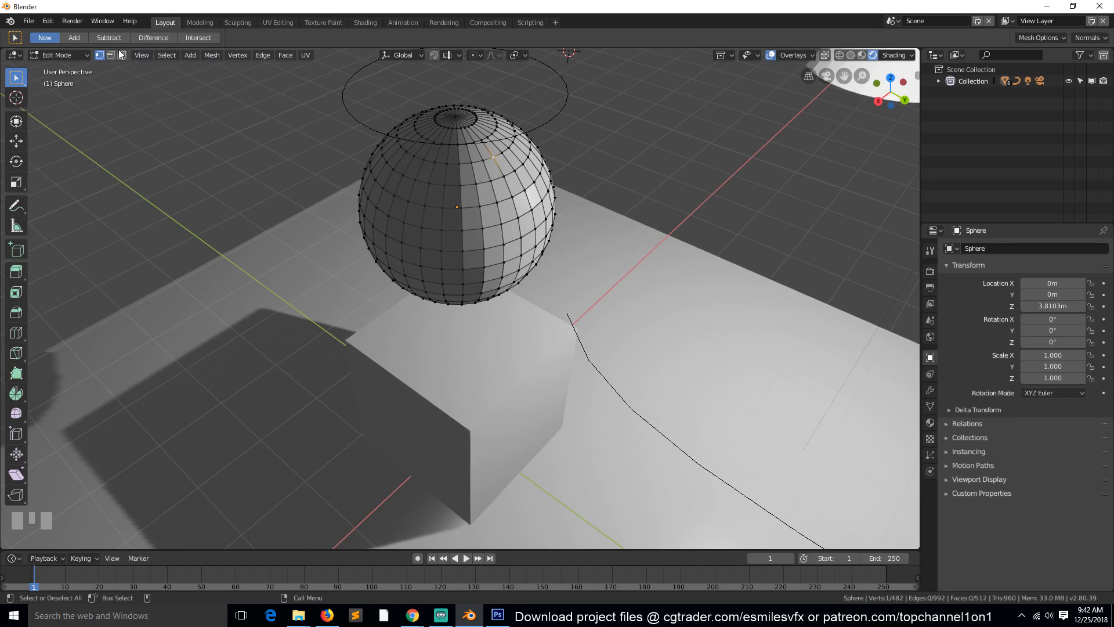
left_click(494, 157)
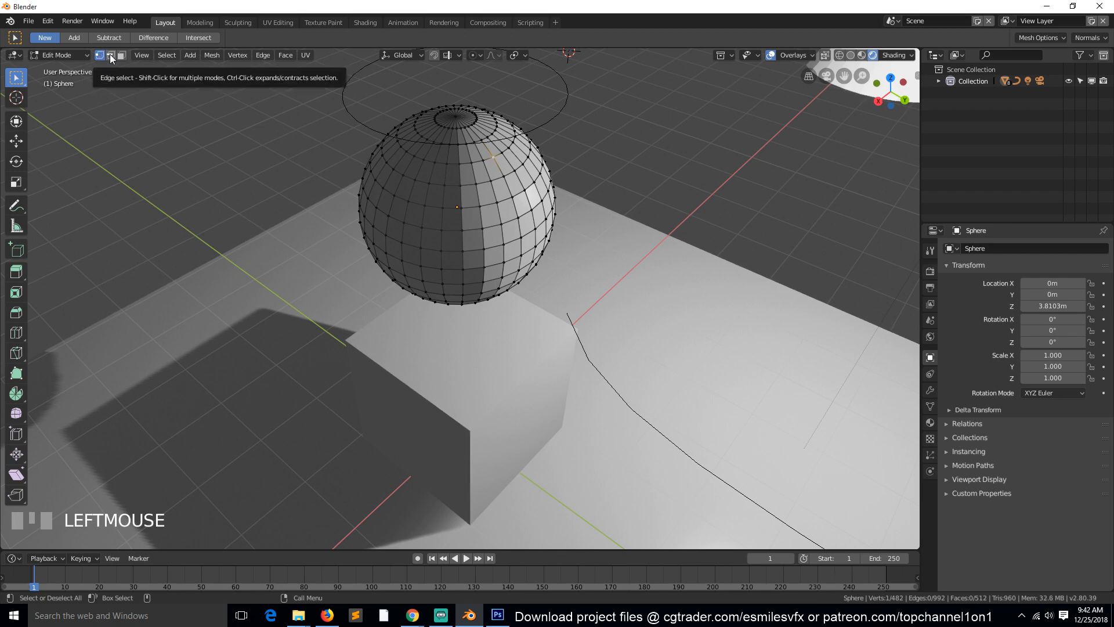
Switch to edge selection and select several individual edges on the lit side of the sphere
left_click(110, 56)
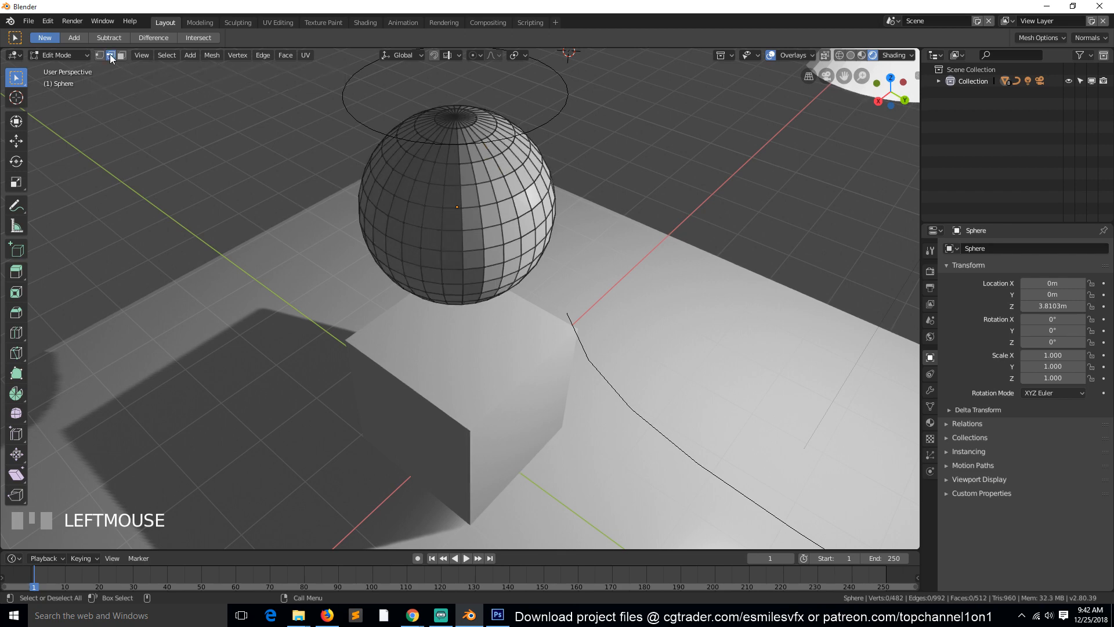
left_click(513, 210)
key("grave")
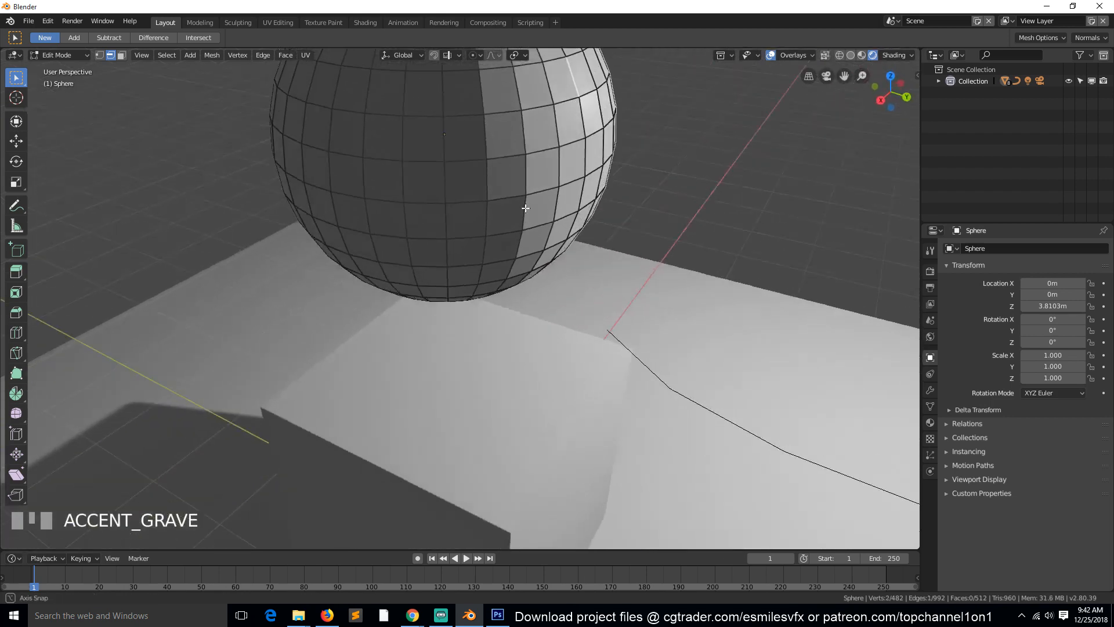
left_click(557, 162)
left_click(556, 200)
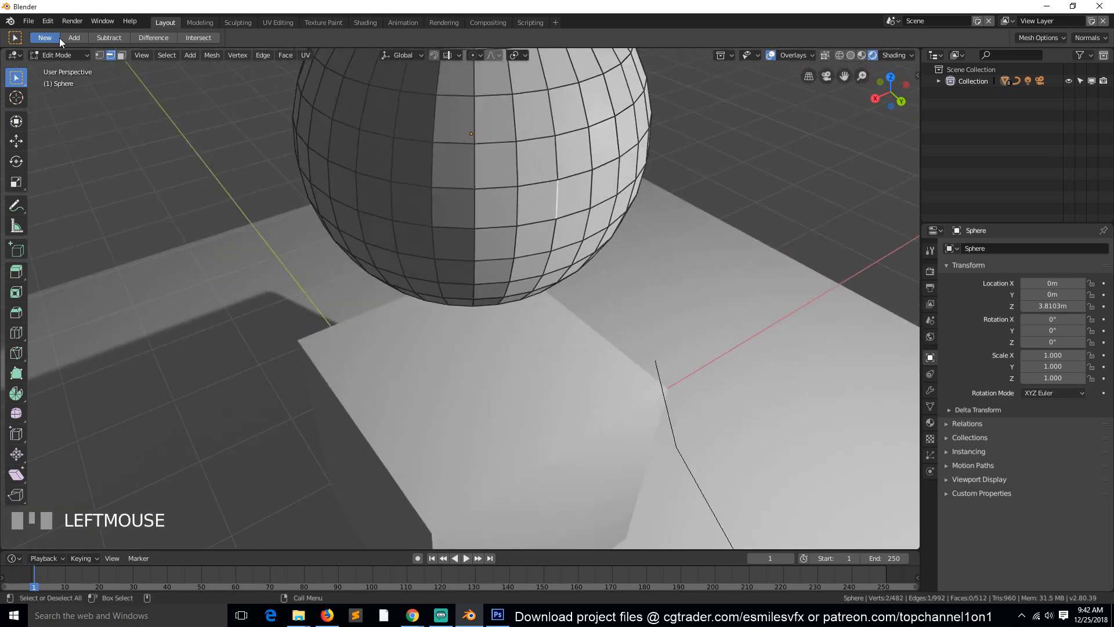
Switch to face selection, select one face on the sphere's lit side and view it from several angles
left_click(120, 56)
left_click(563, 198)
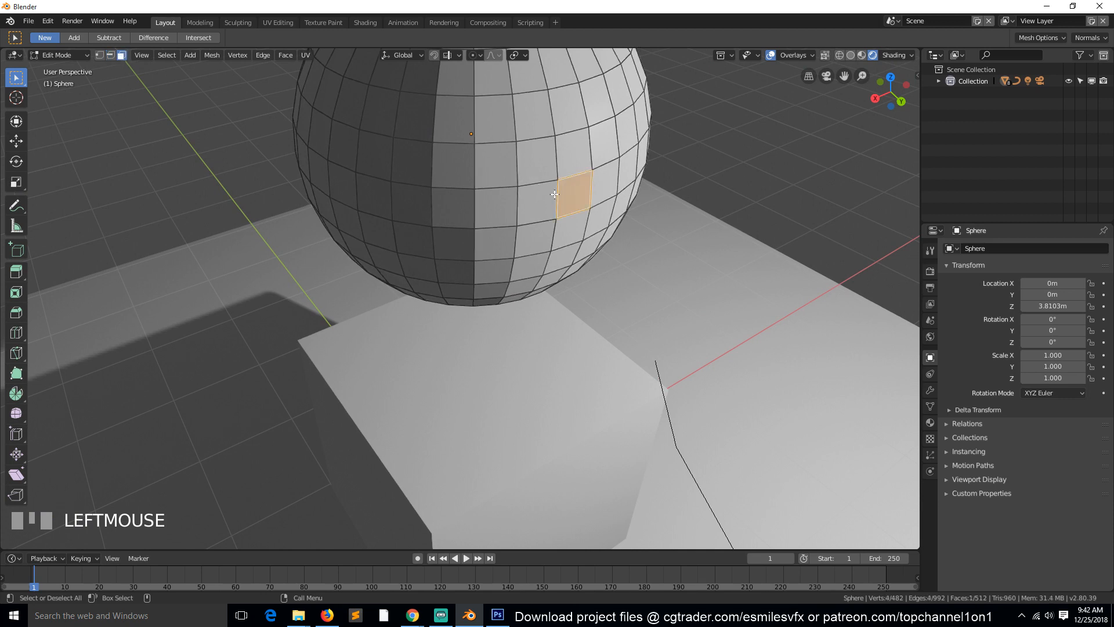
middle_click_drag(597, 228, 526, 159)
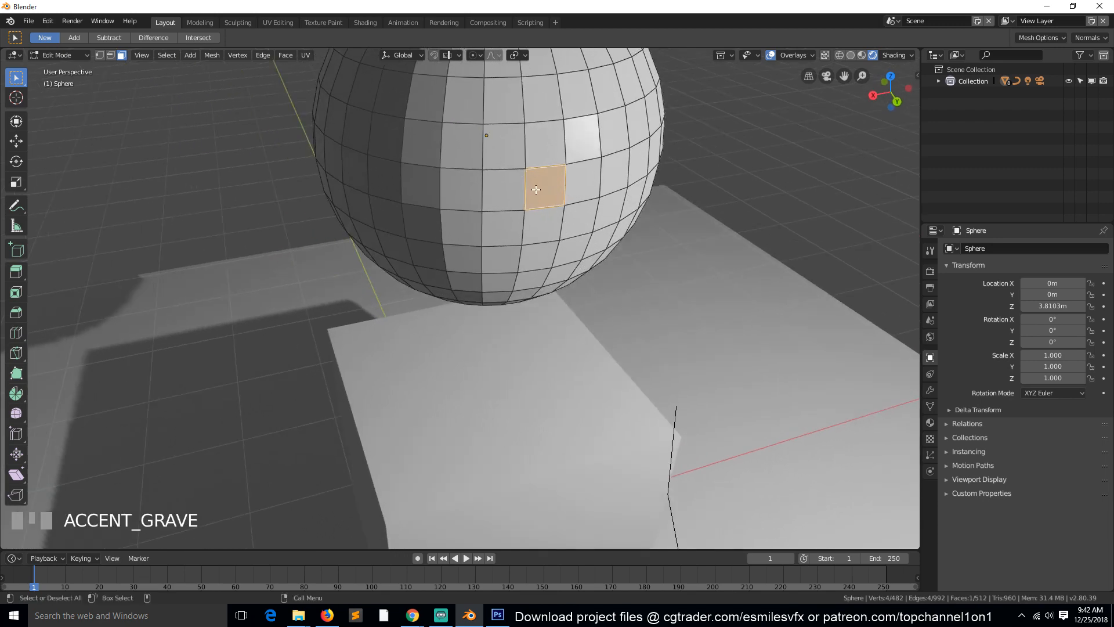
middle_click_drag(527, 150, 527, 132)
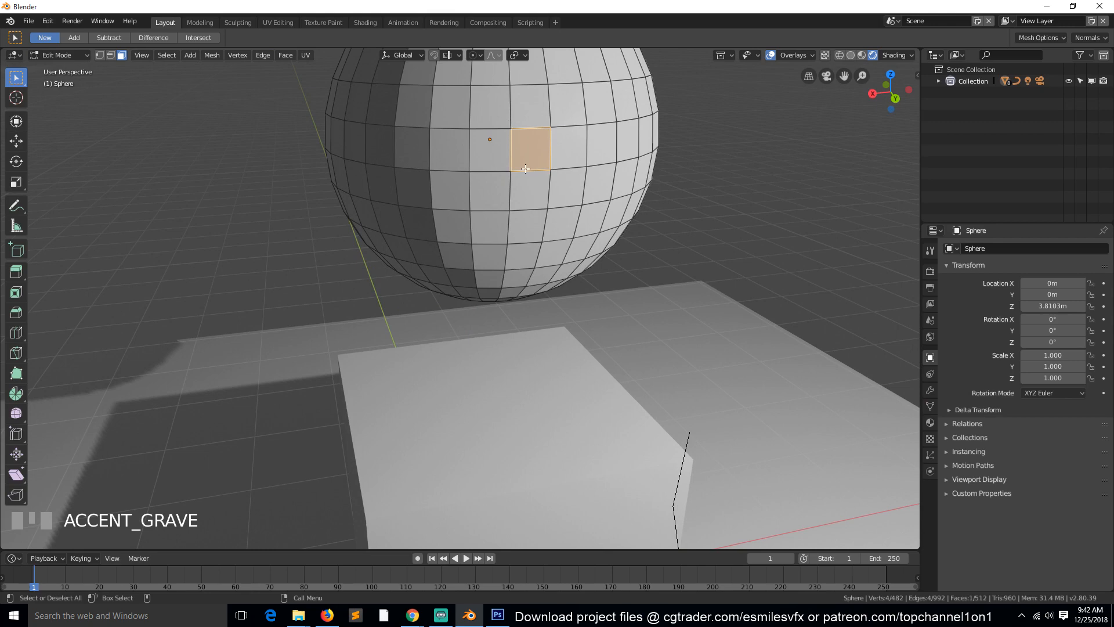
middle_click_drag(525, 168, 186, 65)
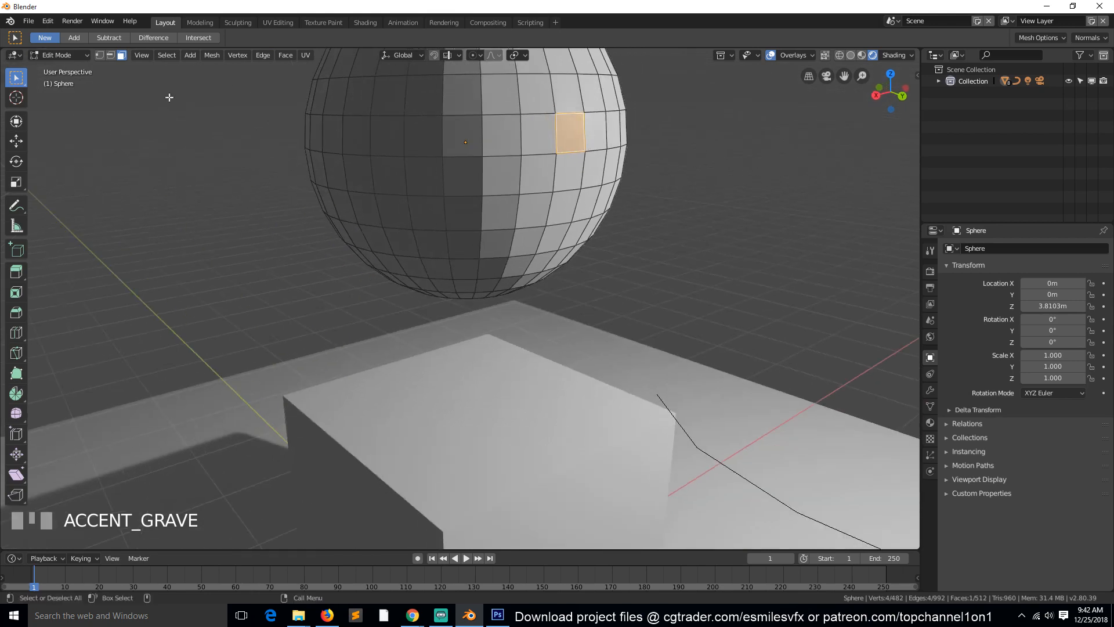
Enable vertex selection alongside face selection and try selecting individual vertices and faces on the sphere's lit side
left_click(102, 56, "shift")
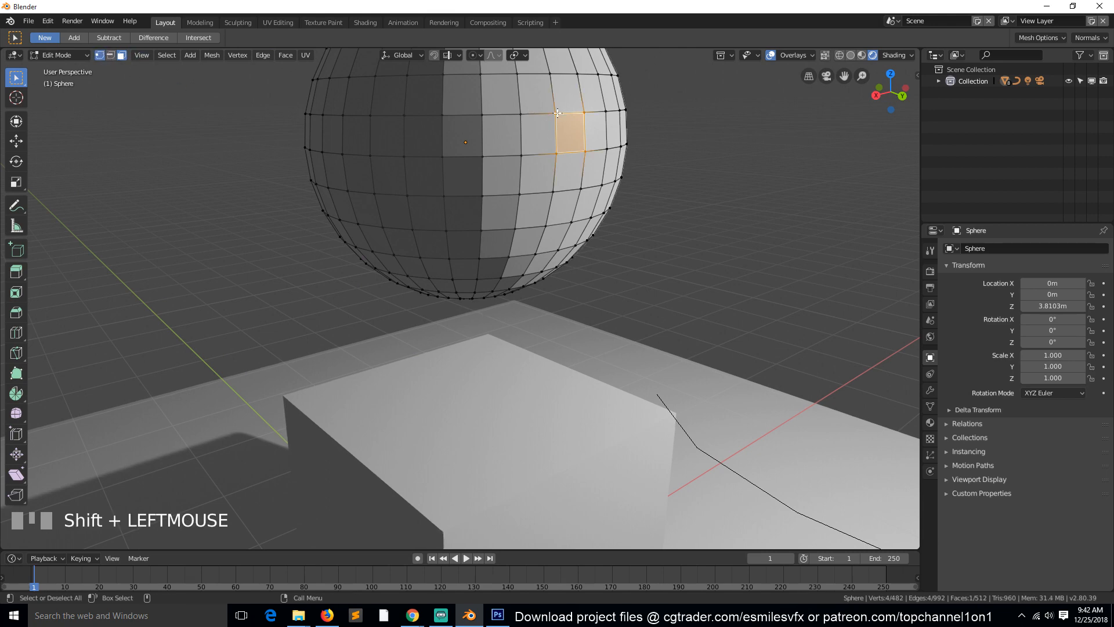
left_click(522, 113)
left_click(512, 168)
left_click(542, 165)
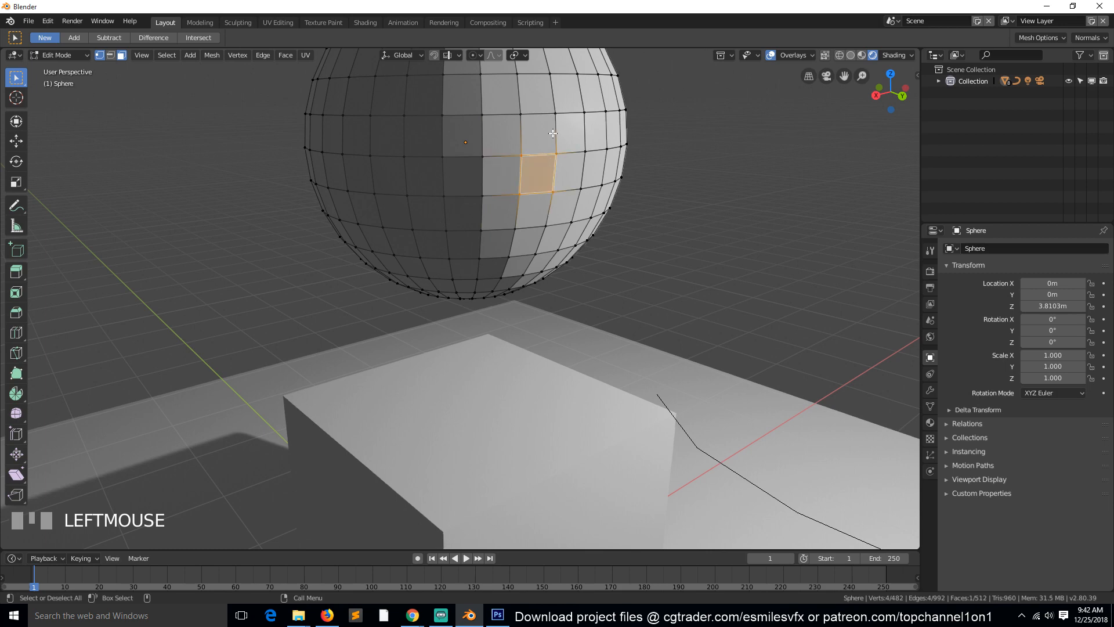
left_click(539, 133)
left_click(565, 142, "shift")
left_click(569, 141, "shift")
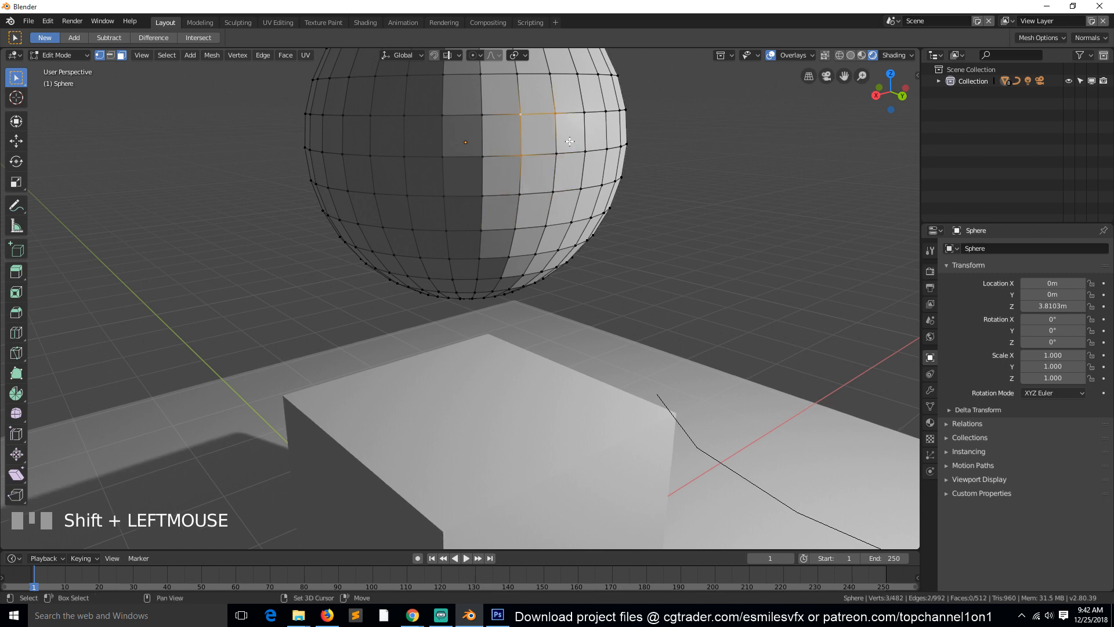
left_click(123, 61)
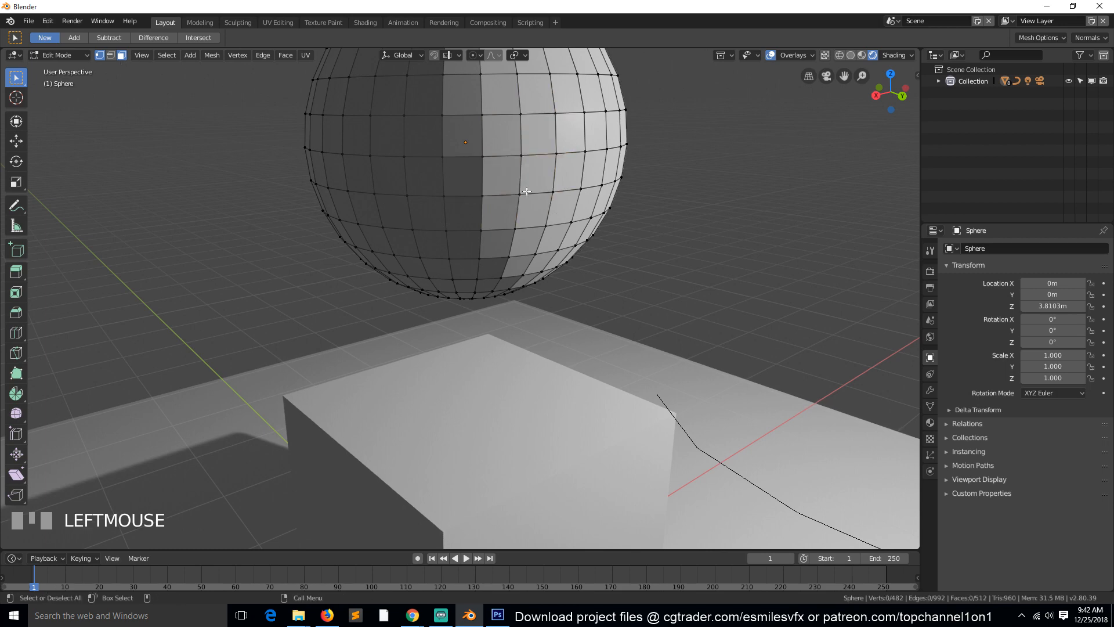
Switch the sphere back to vertex selection only and return it to Object Mode
left_click(108, 57)
left_click(103, 57)
middle_click_drag(377, 171, 475, 206)
key("grave")
scroll(476, 214, "down", 1)
key("Tab")
scroll(476, 300, "down", 2)
Enter Edit Mode on the cube, try selecting individual vertices on its top, switch to face selection and return to Object Mode
left_click(467, 374)
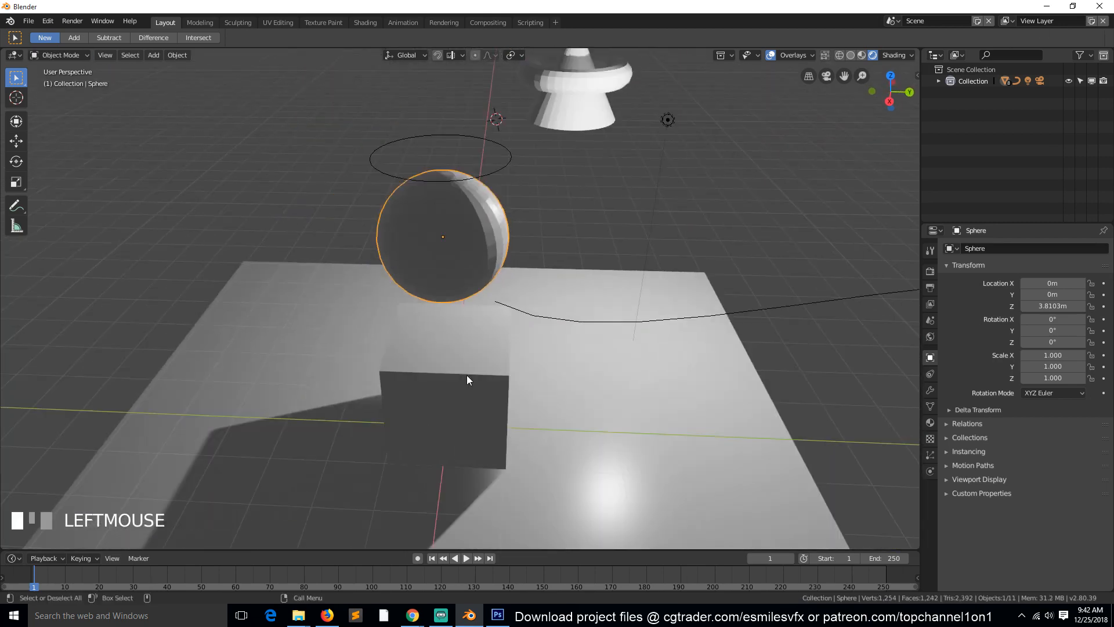
key("Tab")
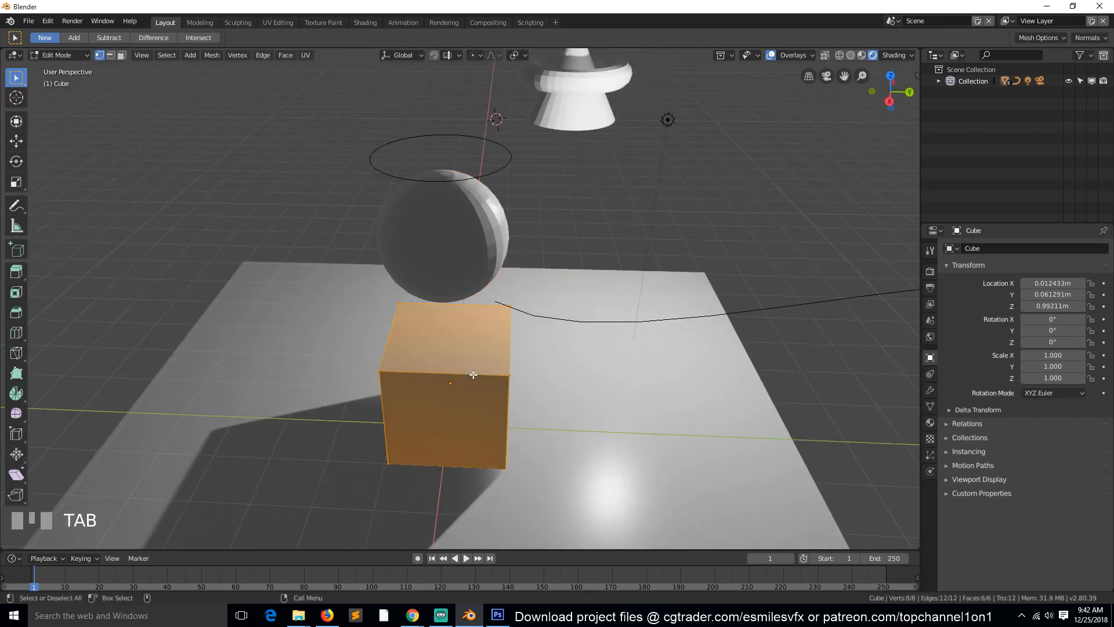
key("grave")
left_click(457, 373)
left_click(457, 373)
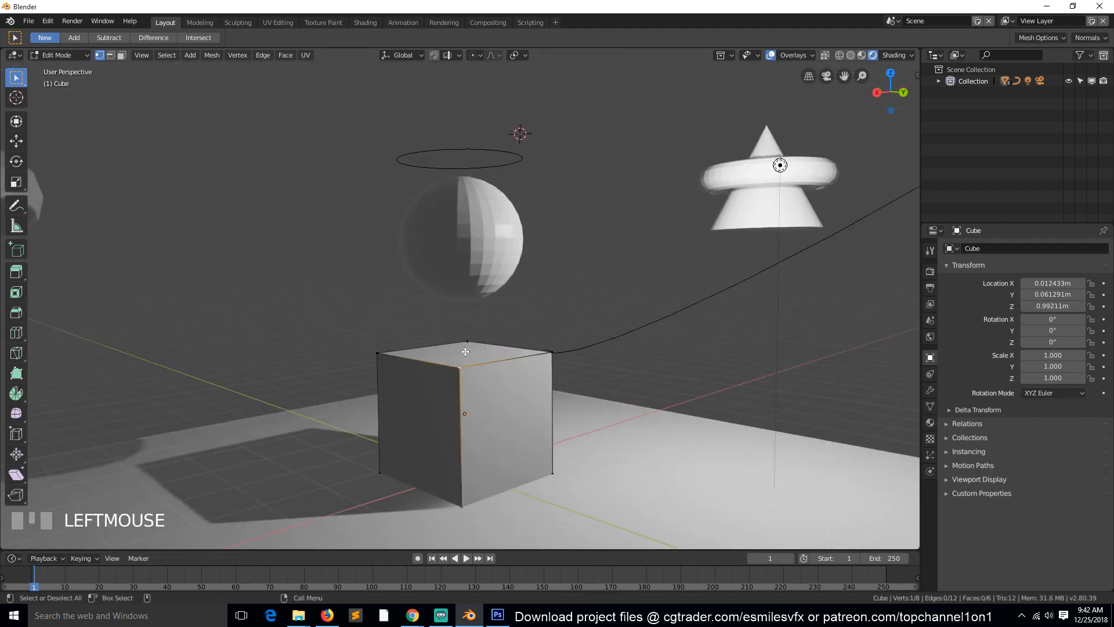
left_click(464, 353)
left_click(391, 349)
left_click(463, 371)
left_click(121, 55)
key("Tab")
Select the sphere and the cube in turn, and take the floor plane into and out of Edit Mode
left_click(449, 265)
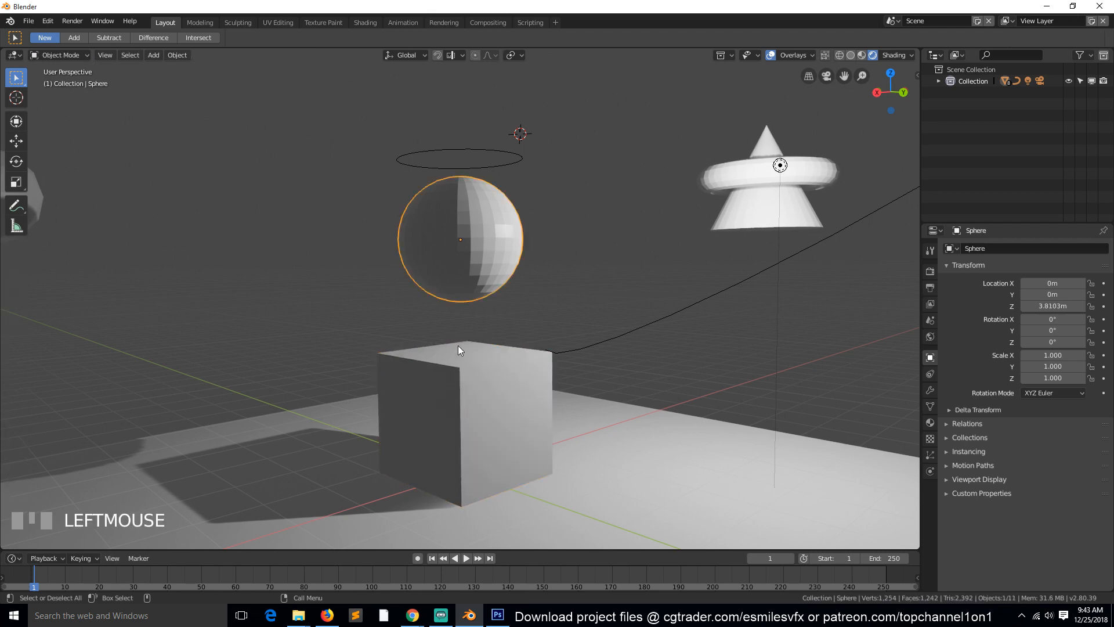
left_click(471, 384, "shift")
left_click(486, 392)
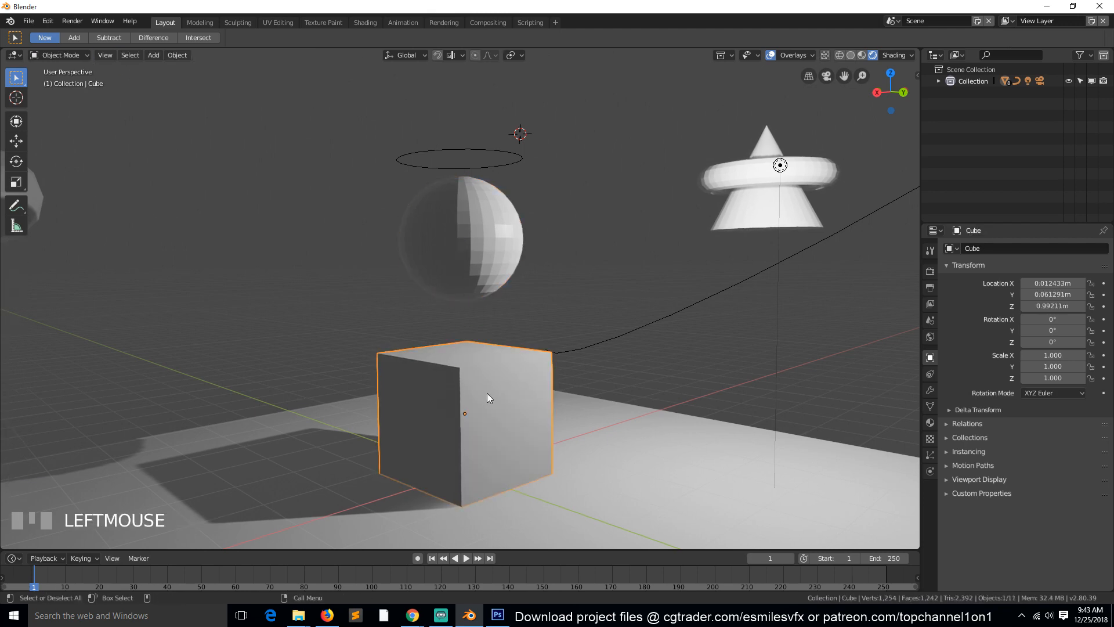
left_click(583, 430)
scroll(584, 430, "down", 6)
key("Tab")
middle_click_drag(444, 397, 460, 455)
key("grave")
key("Tab")
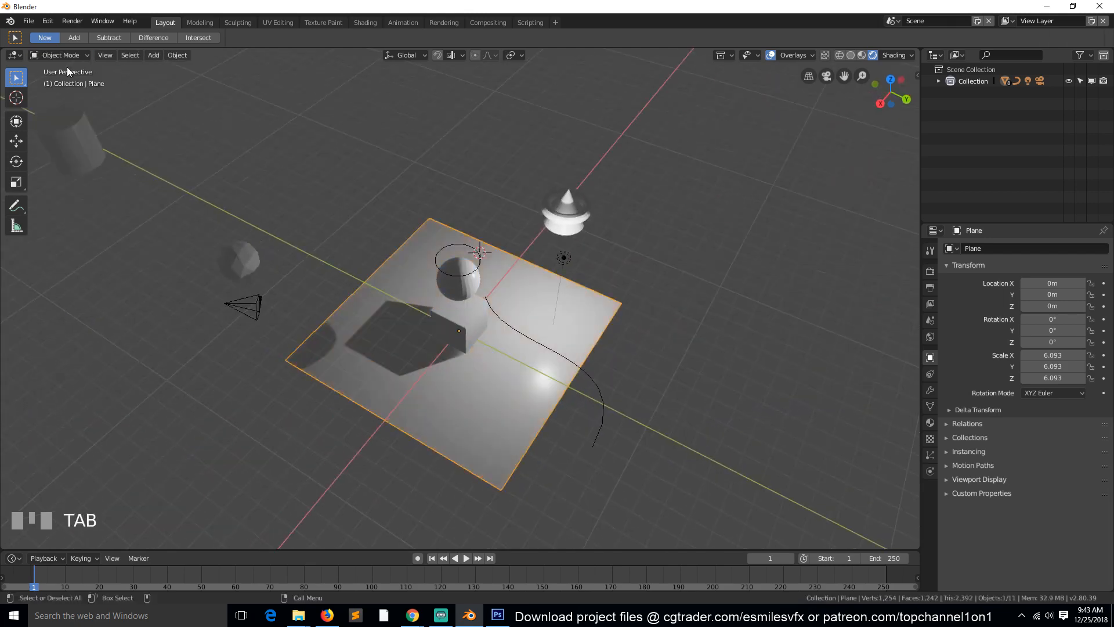
Add a Monkey mesh at the 3D cursor and select it
key("shift+a")
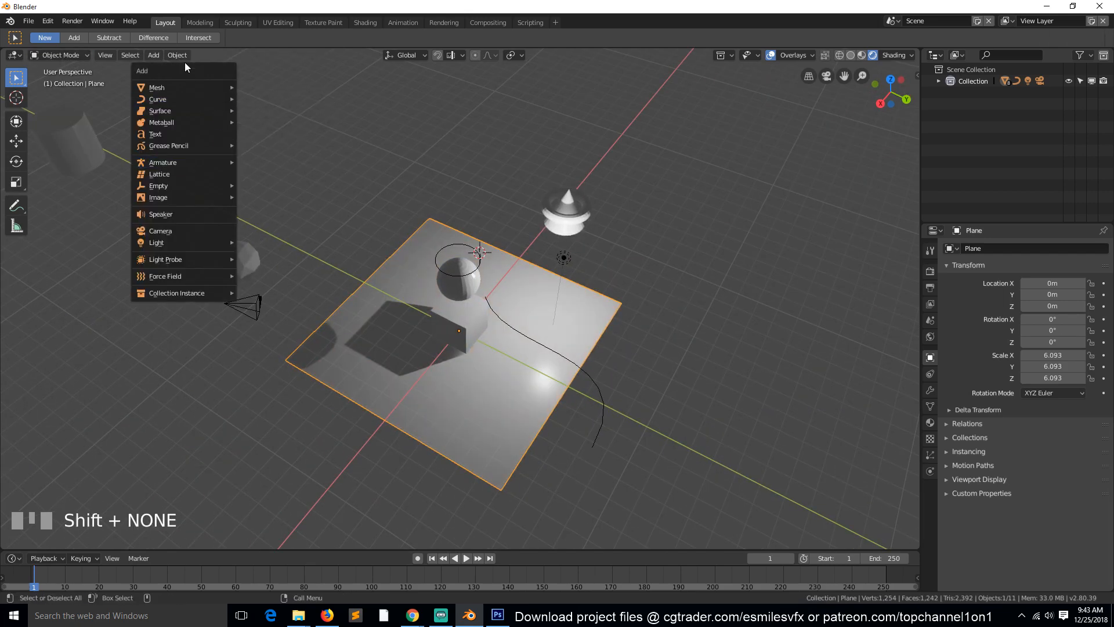
mouse_move(193, 86)
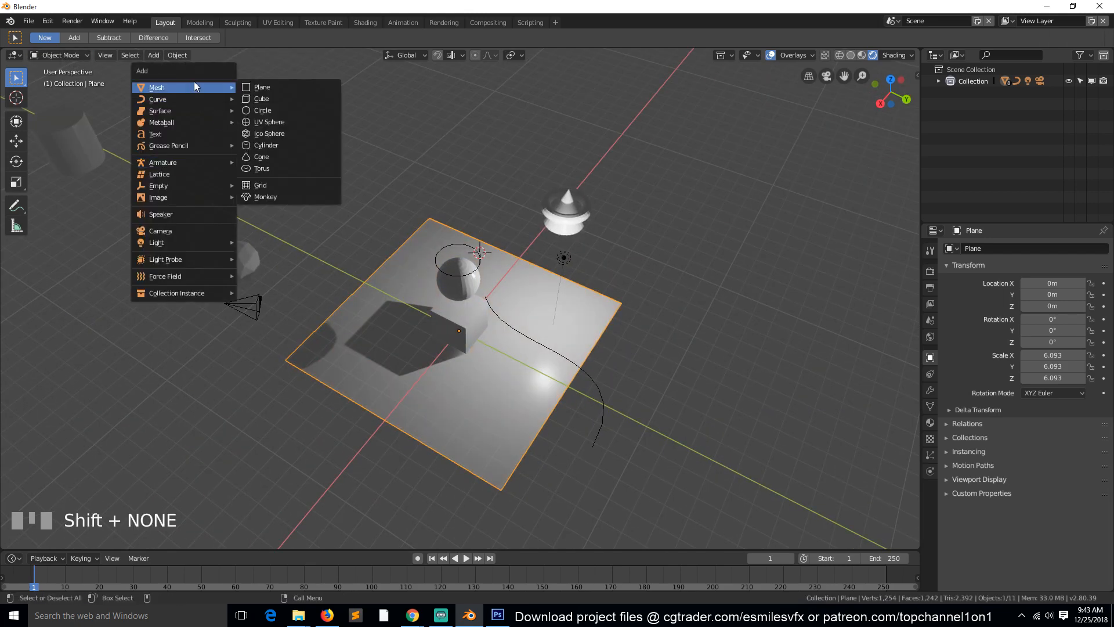
left_click(301, 196)
key("a")
left_click(491, 263)
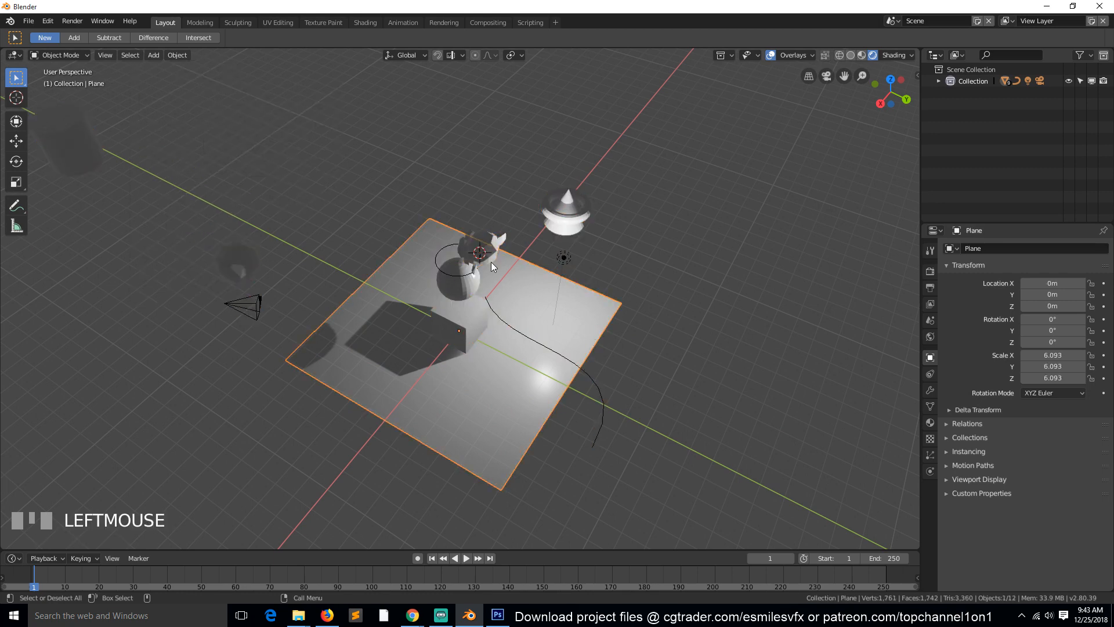
key("s")
right_click(503, 254)
left_click(502, 253)
scroll(562, 284, "up", 4)
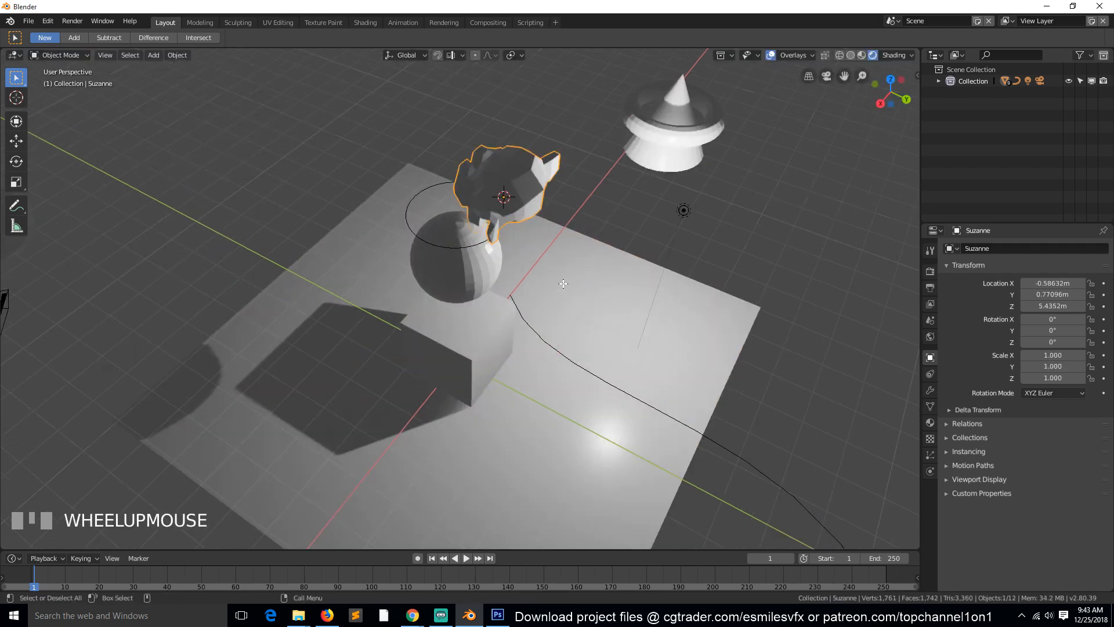
Switch the monkey to vertex selection in Edit Mode and return to Object Mode
key("Tab")
key("grave")
left_click(99, 55)
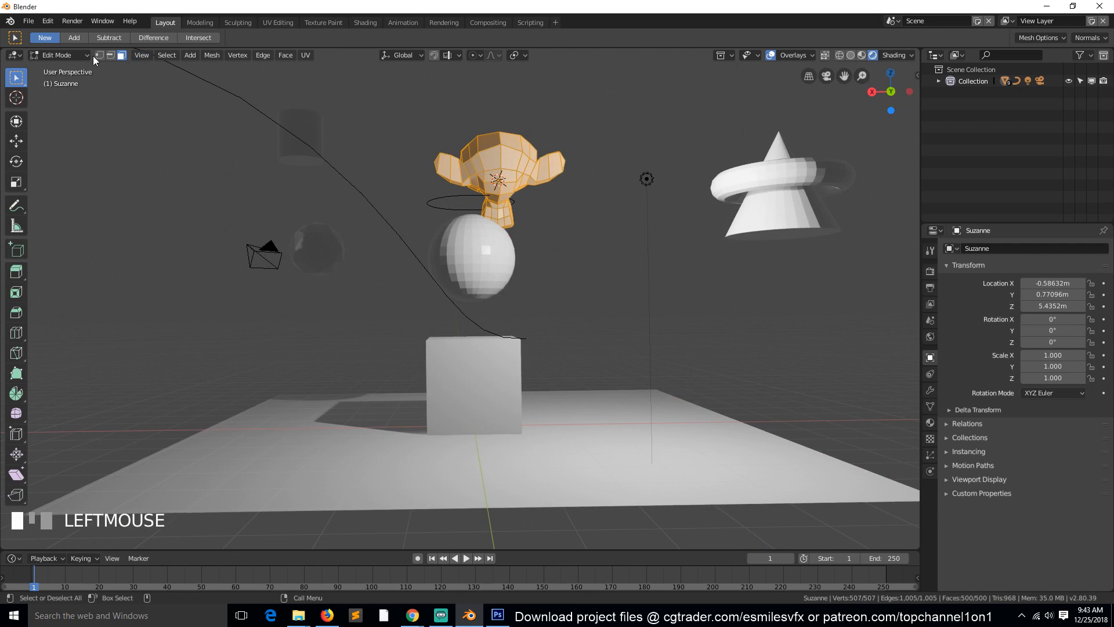
key("Tab")
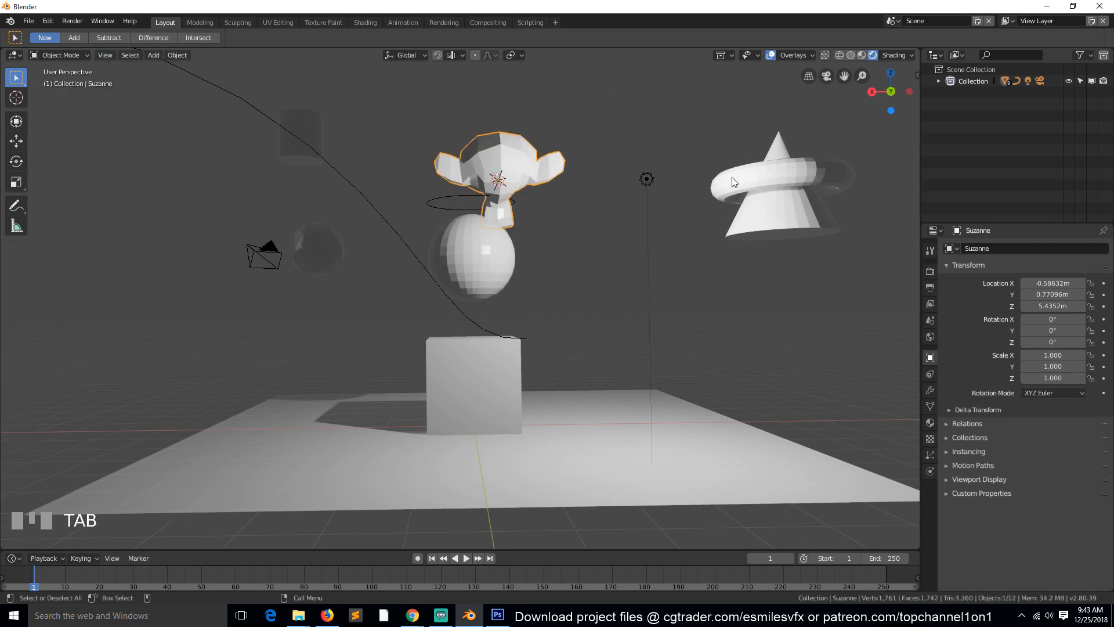
View the torus, the cone and the icosphere in Edit Mode in turn, returning to Object Mode each time
left_click(765, 187)
key("Tab")
key("Tab")
left_click(771, 216)
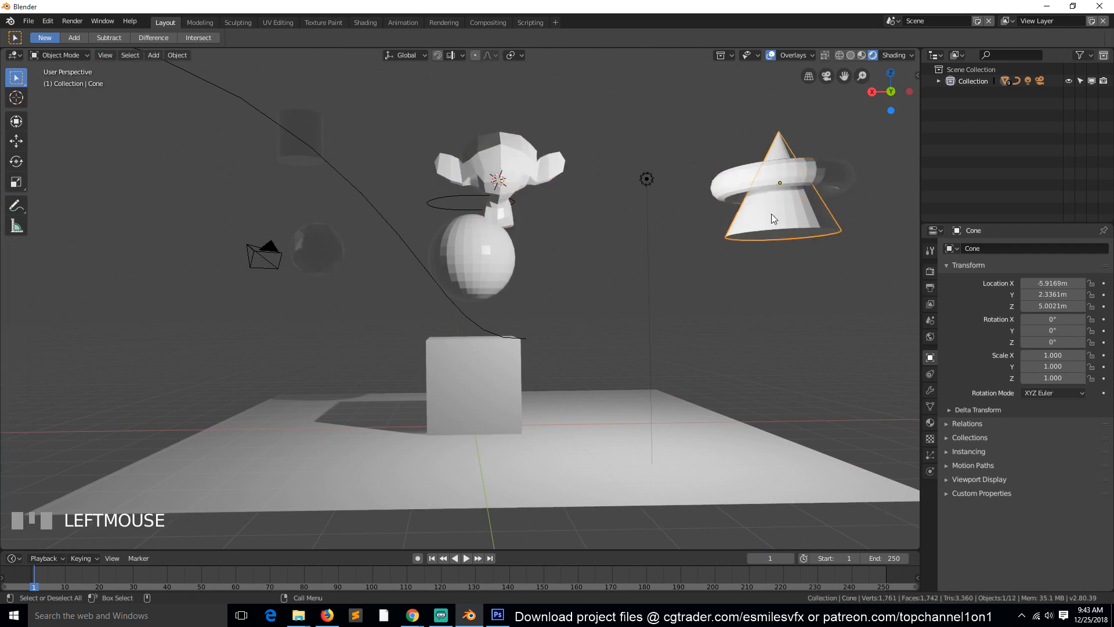
key("Tab")
key("Tab")
scroll(333, 219, "down", 3)
left_click(366, 274)
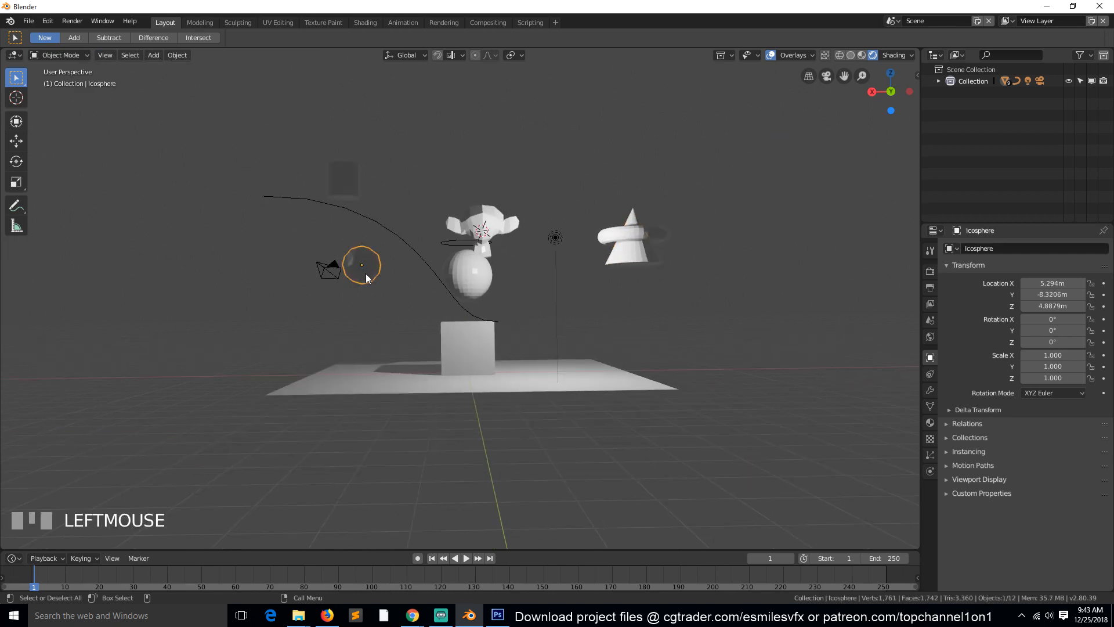
key("Tab")
key("Tab")
Add a Grid mesh at the 3D cursor and scale it up to about 8.54
key("shift+a")
mouse_move(255, 157)
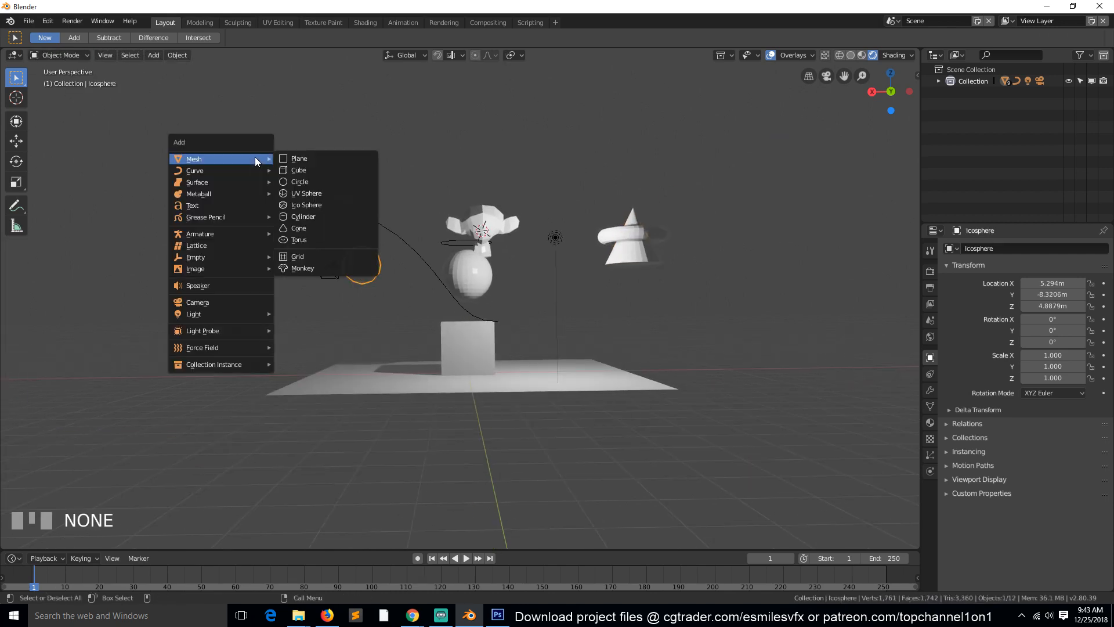
left_click(316, 259)
middle_click_drag(415, 253, 465, 312)
key("s")
left_click(561, 380)
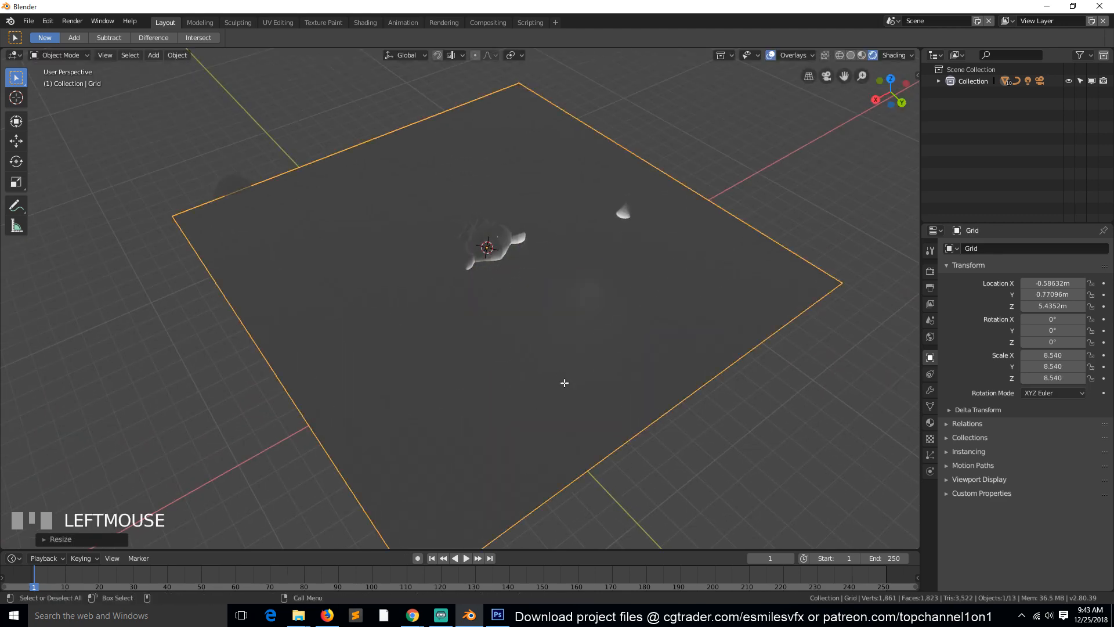
Examine the grid's subdivisions in Edit Mode, select one vertex near its corner and return to Object Mode
key("Tab")
key("Tab")
key("Tab")
left_click(240, 231)
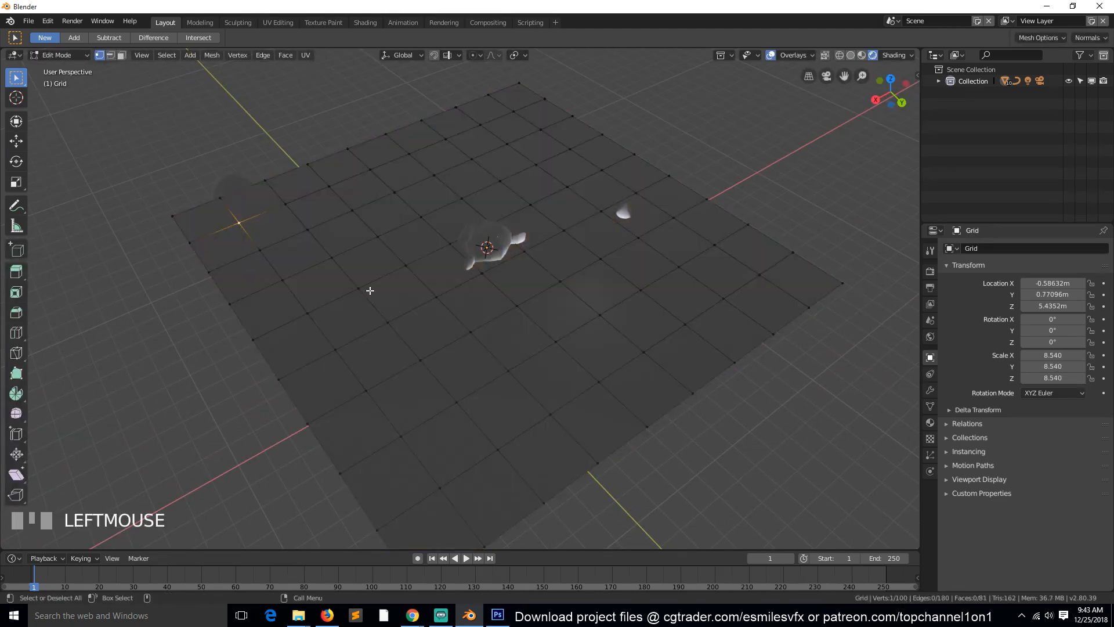
key("g")
key("Tab")
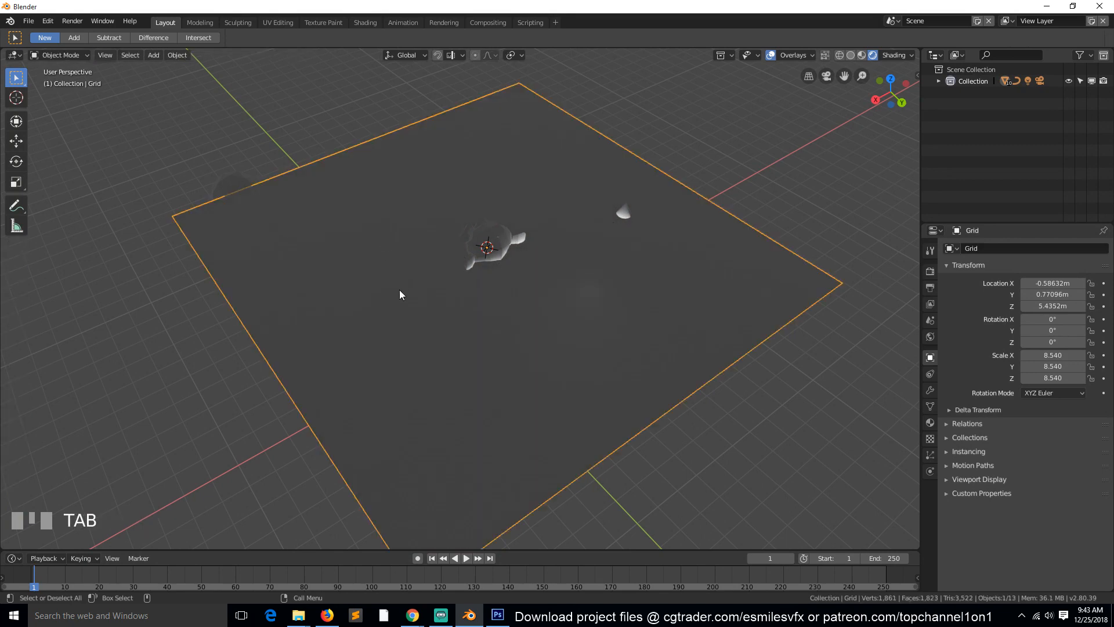
Scale the grid down to about 3.05 and lower it along the Z axis to the sphere's underside
key("grave")
key("s")
left_click(524, 287)
key("grave")
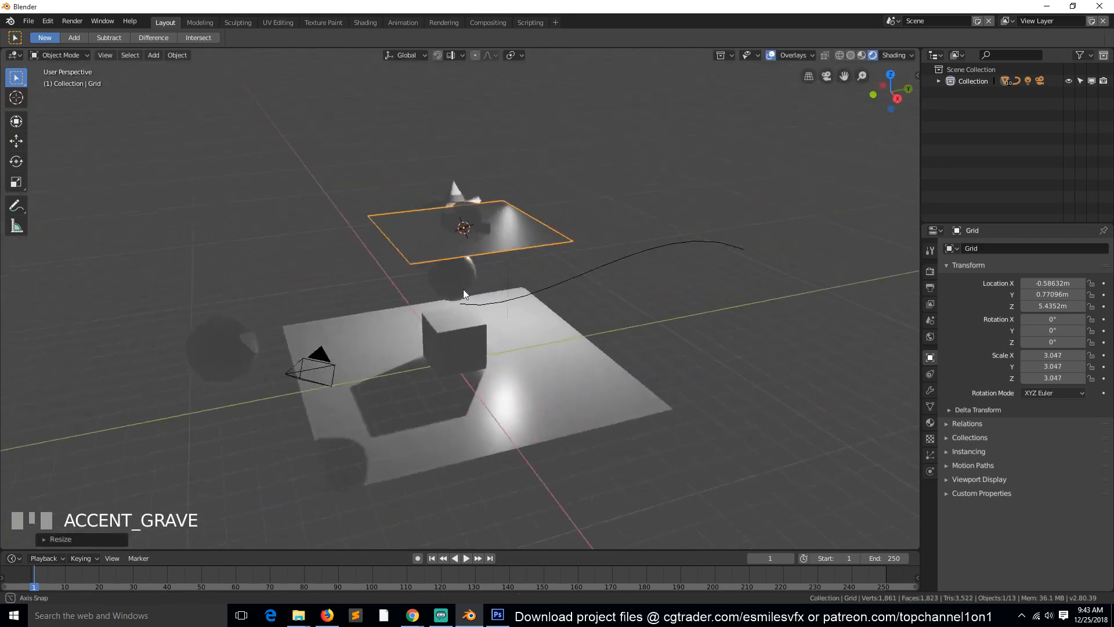
key("g")
key("z")
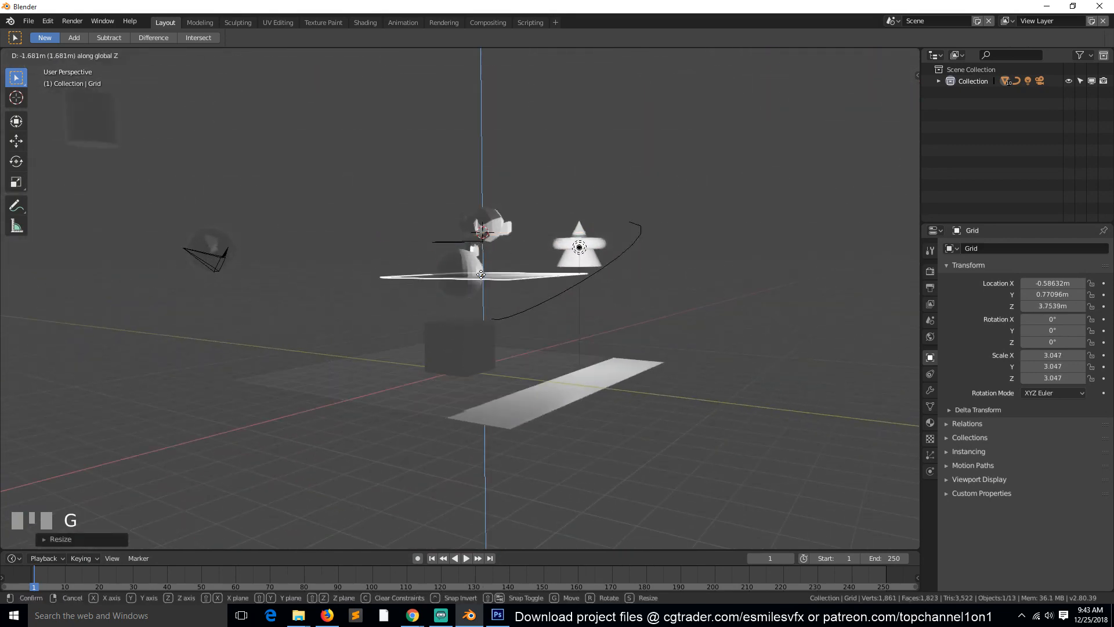
left_click(513, 275)
Raise the light along the Z axis above the cone to a height of about 7.16 m
left_click(578, 250)
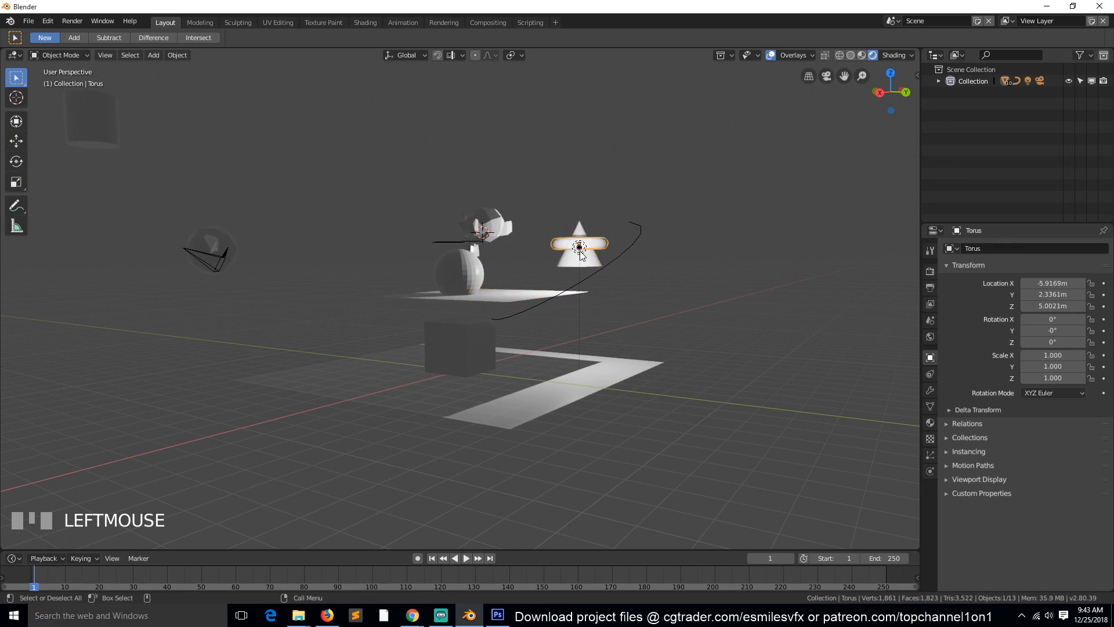
key("g")
key("z")
left_click(587, 203)
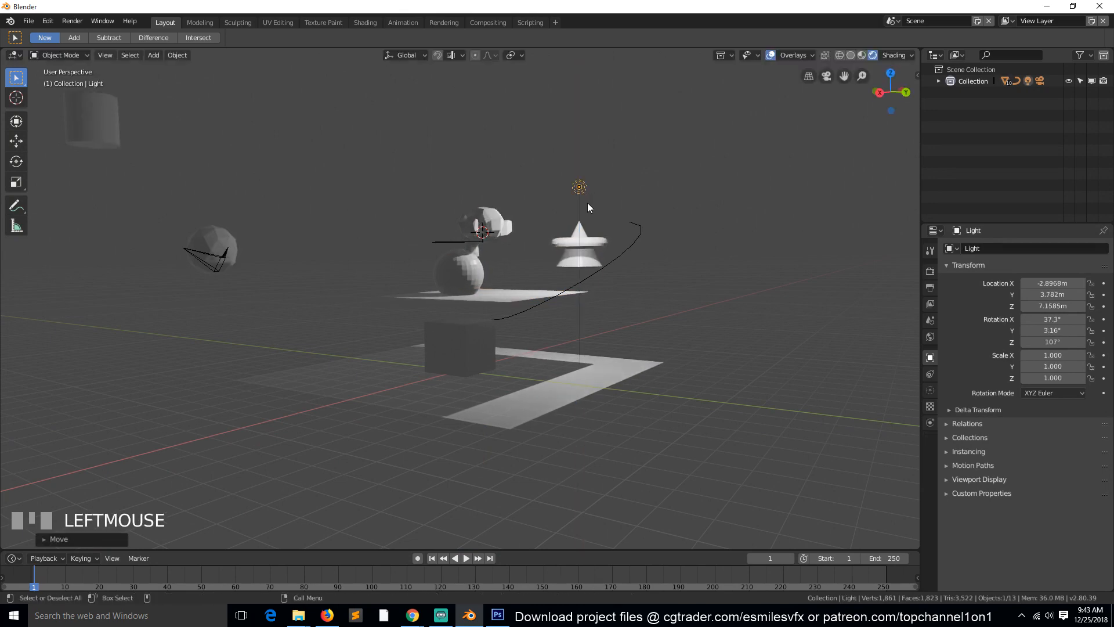
key("grave")
middle_click_drag(571, 235, 606, 204)
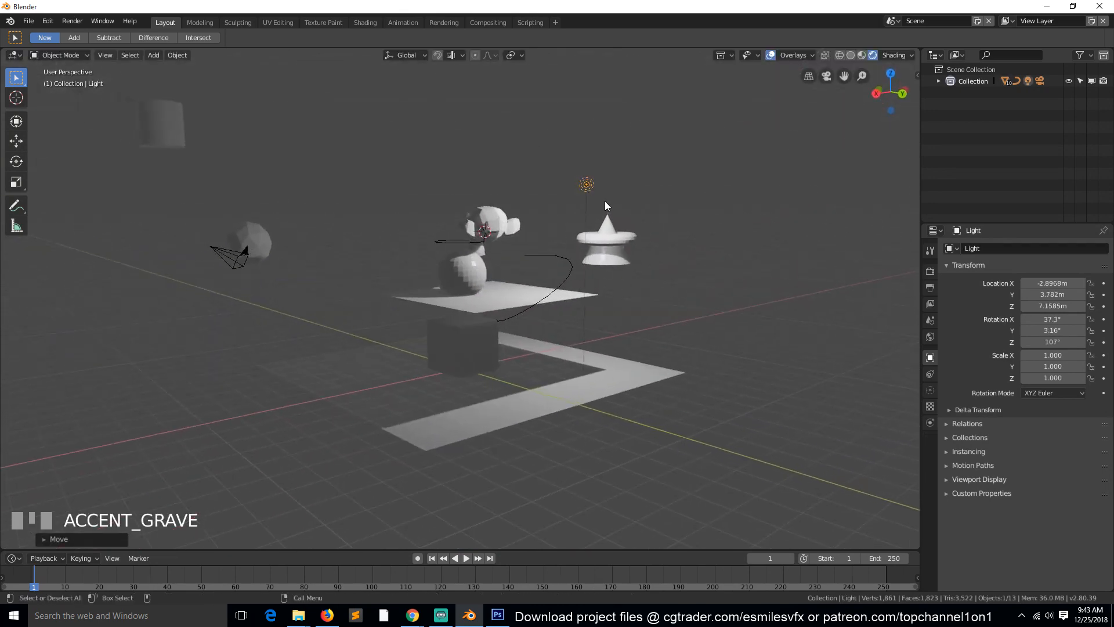
Check which interaction modes are available for the light
left_click(41, 65)
left_click(57, 55)
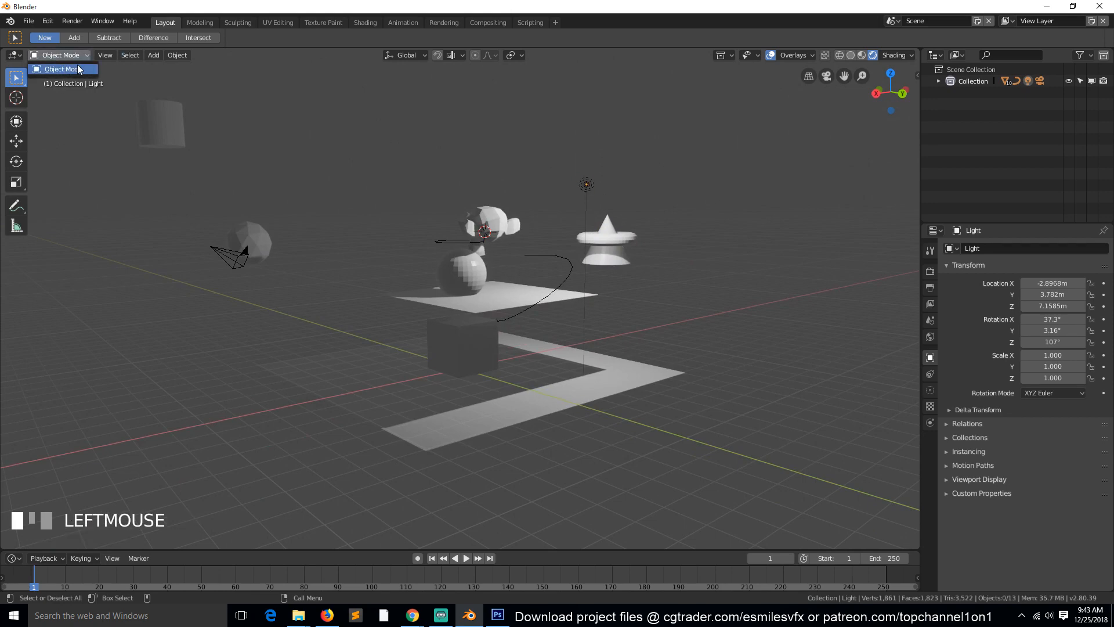
left_click(585, 190)
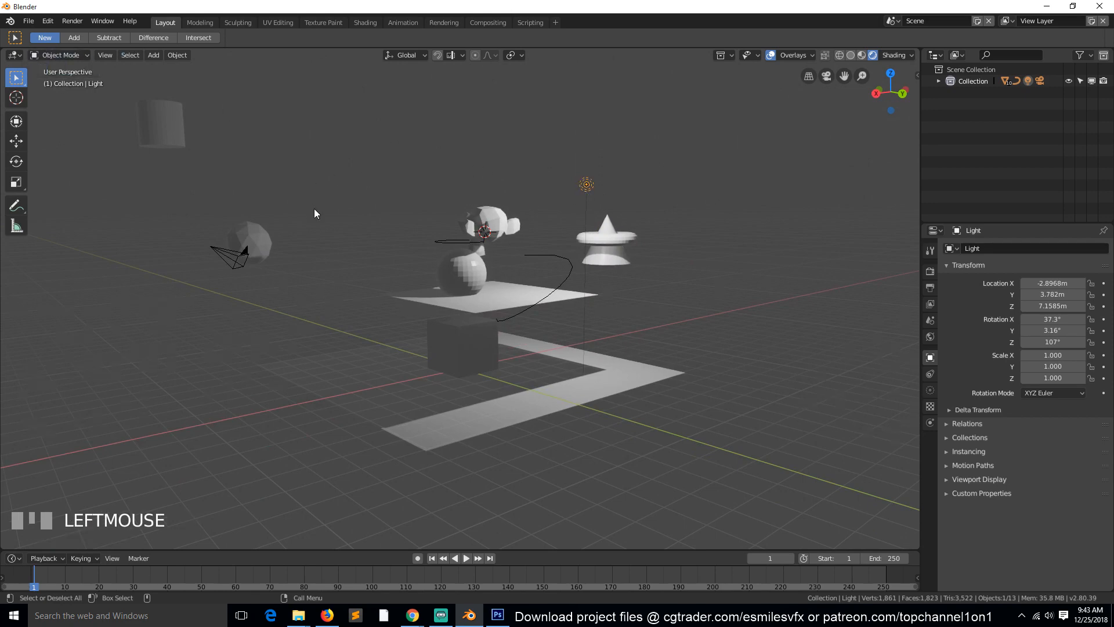
Select the Bezier curve, examine its control points in Edit Mode and return to Object Mode
key("grave")
scroll(666, 325, "up", 2)
left_click(632, 333)
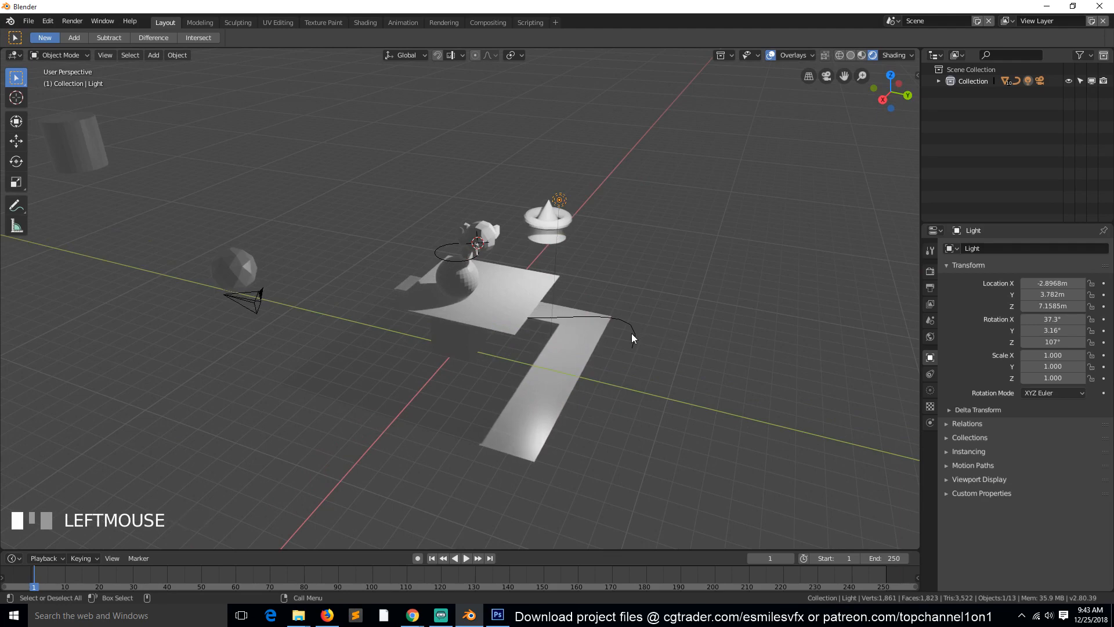
key("Tab")
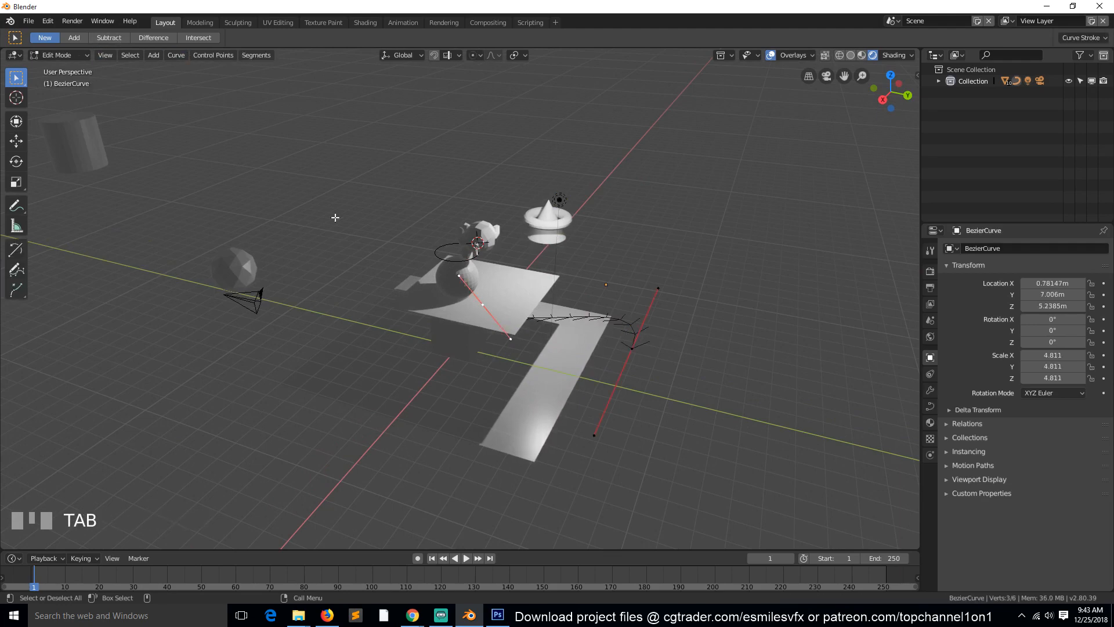
key("grave")
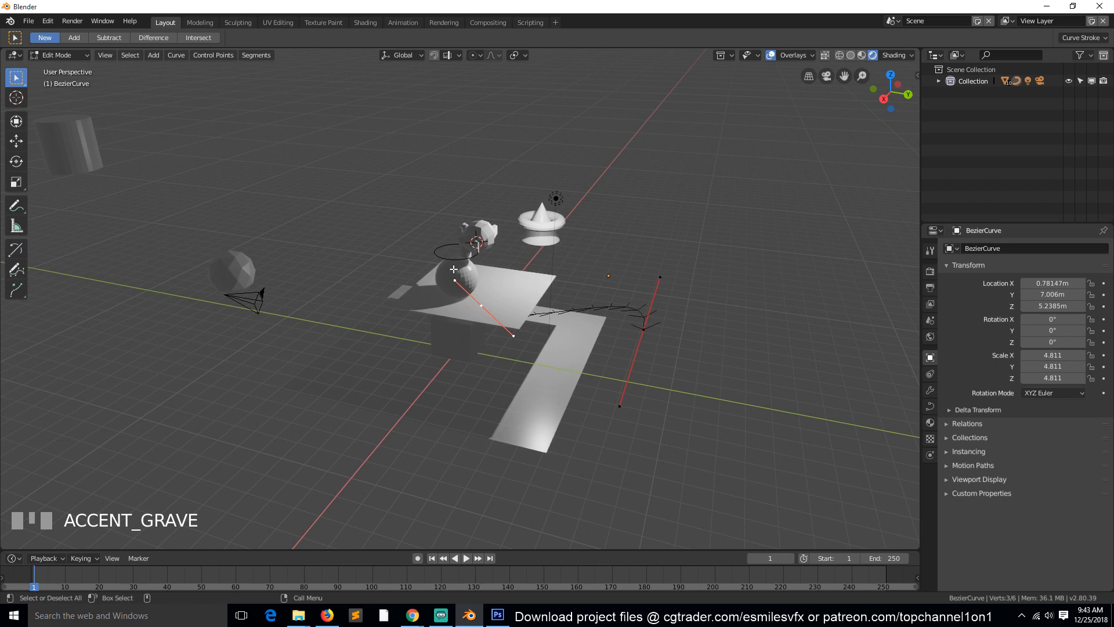
key("Tab")
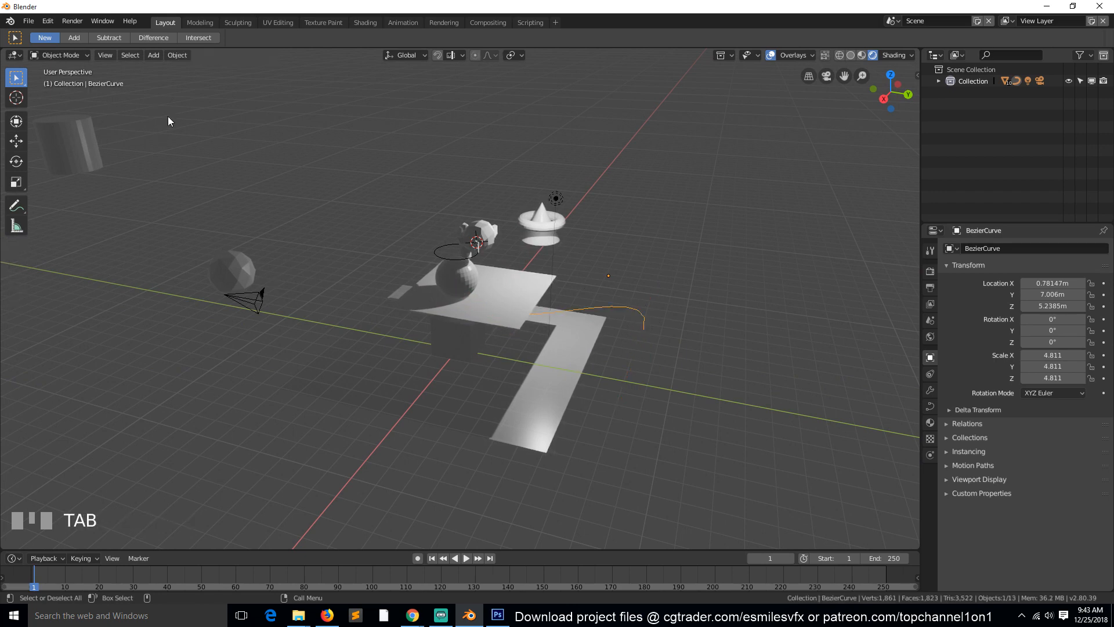
Add a mesh circle, scale it to about -3.27 and move it to about X 0.31, Y -4.43, Z 7.94 m
key("shift+a")
mouse_move(244, 151)
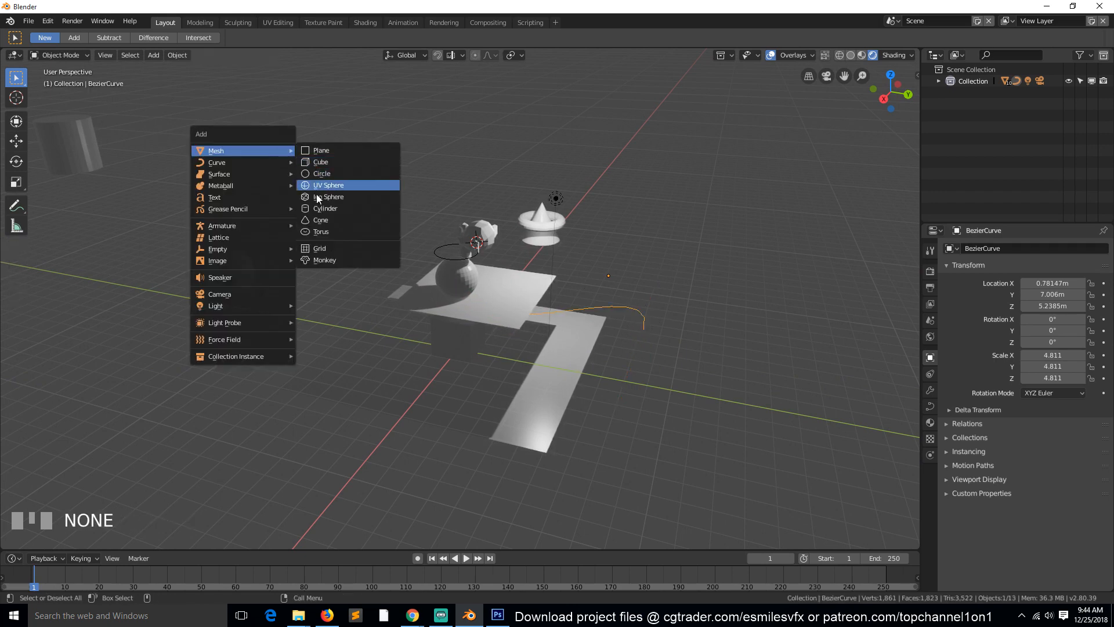
left_click(330, 172)
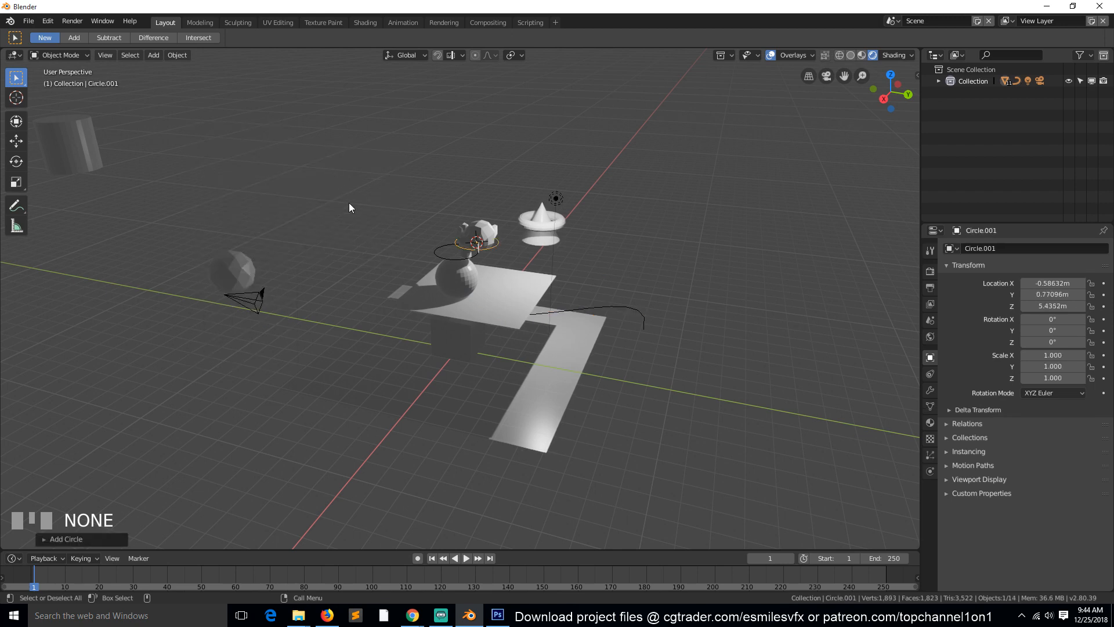
key("s")
left_click(625, 395)
key("g")
left_click(442, 254)
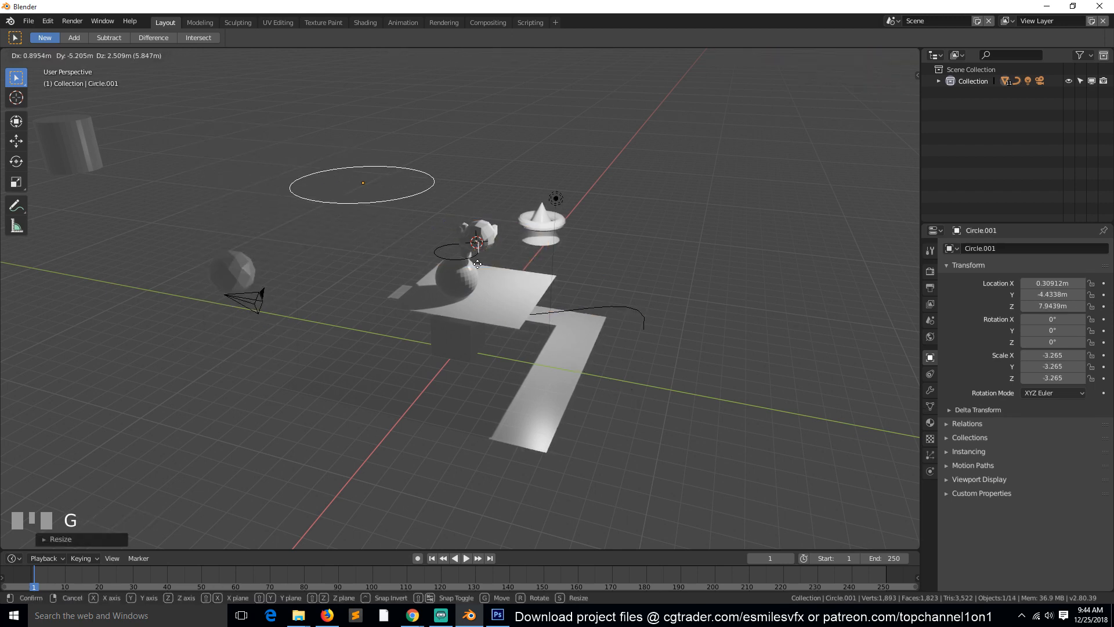
Enter Edit Mode on the new circle, try selecting individual vertices on its rim and return to Object Mode
key("Tab")
scroll(386, 226, "up", 1)
left_click(366, 163)
left_click(385, 178)
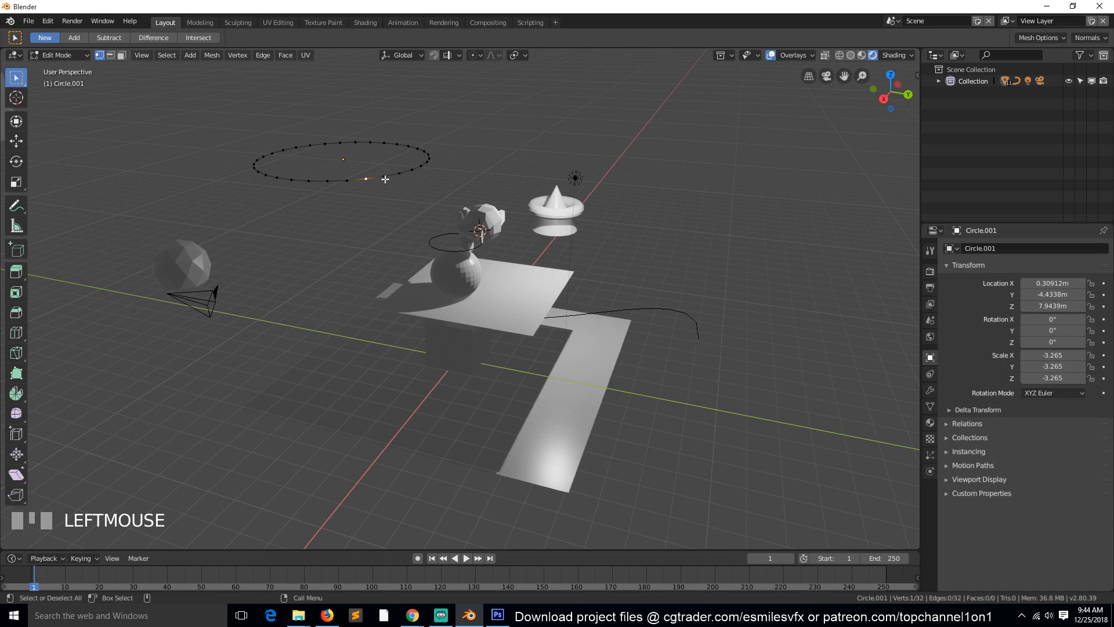
key("Tab")
Take the monkey and the grid into and out of Edit Mode in turn, and select the sphere
left_click(484, 219)
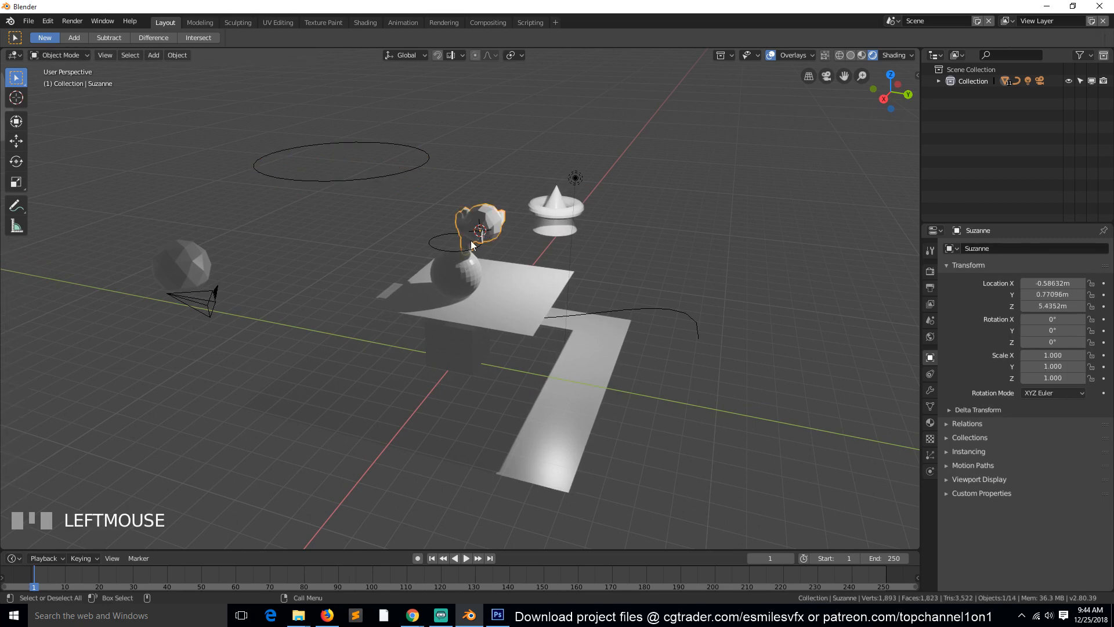
key("Tab")
key("Tab")
left_click(520, 306)
key("Tab")
key("Tab")
left_click(463, 280)
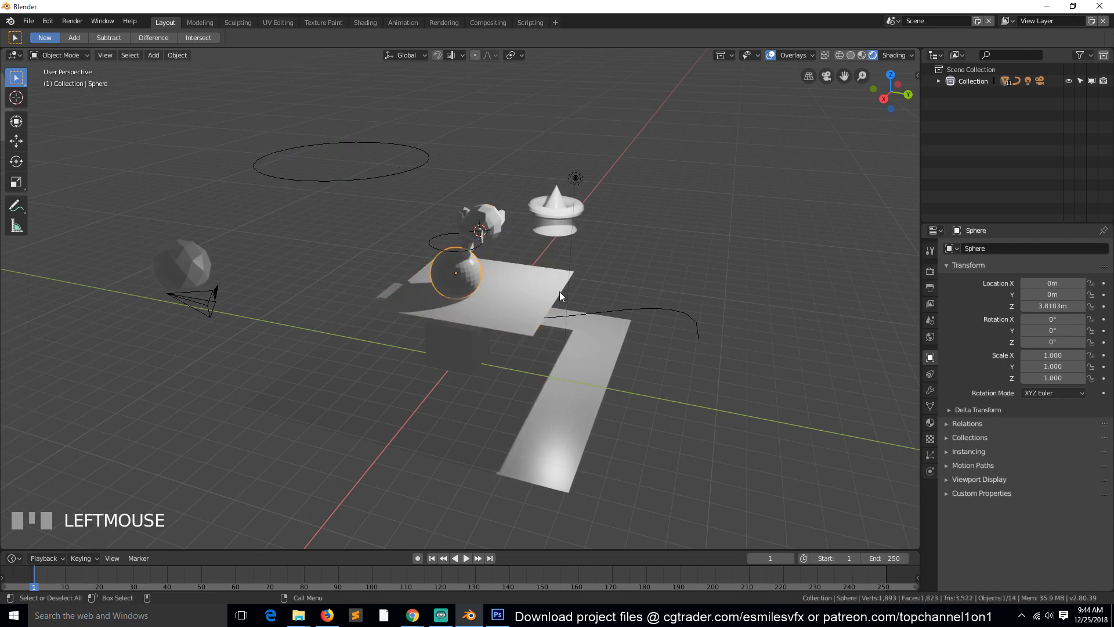
Select the Bezier curve, try selecting its control points in Edit Mode and return to Object Mode
key("Tab")
left_click(658, 311)
key("Tab")
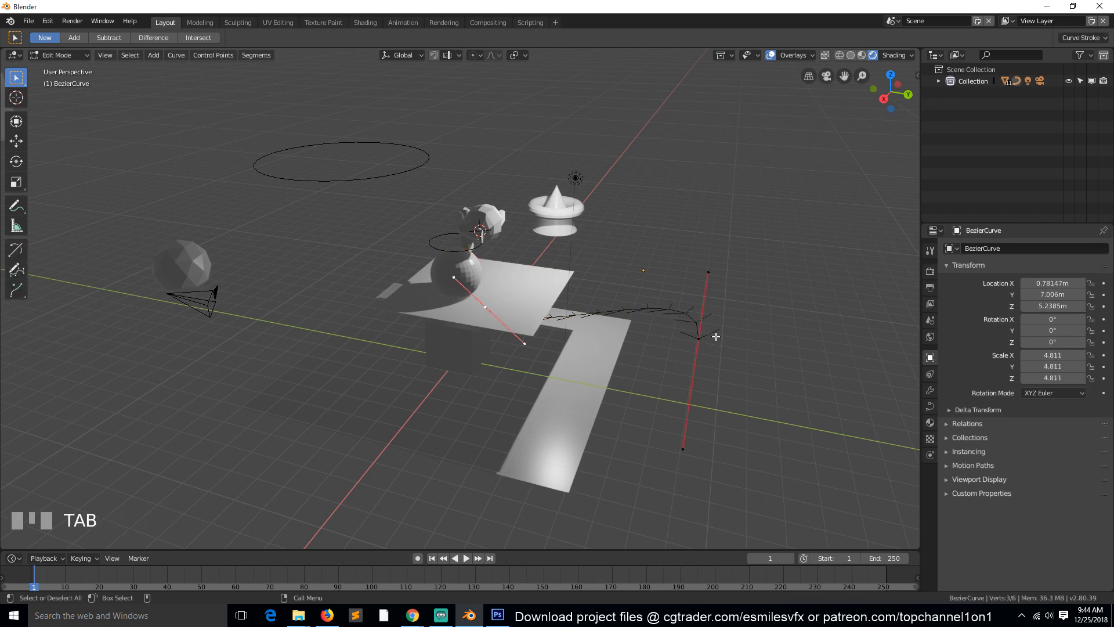
left_click(699, 339)
left_click(543, 323)
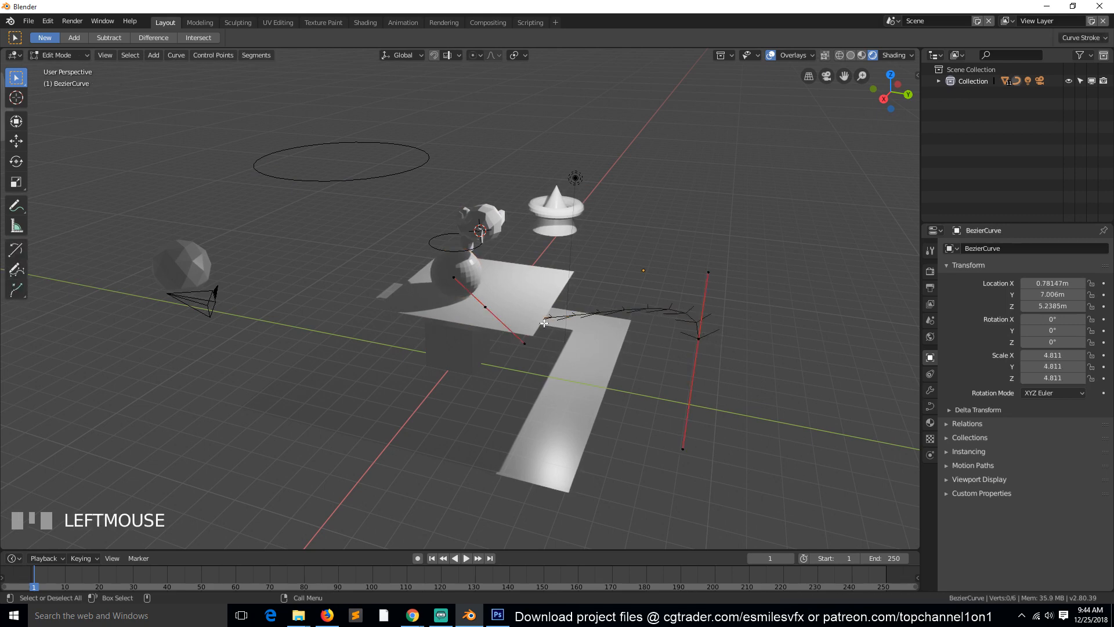
left_click(671, 348)
left_click(495, 314, "shift")
key("Tab")
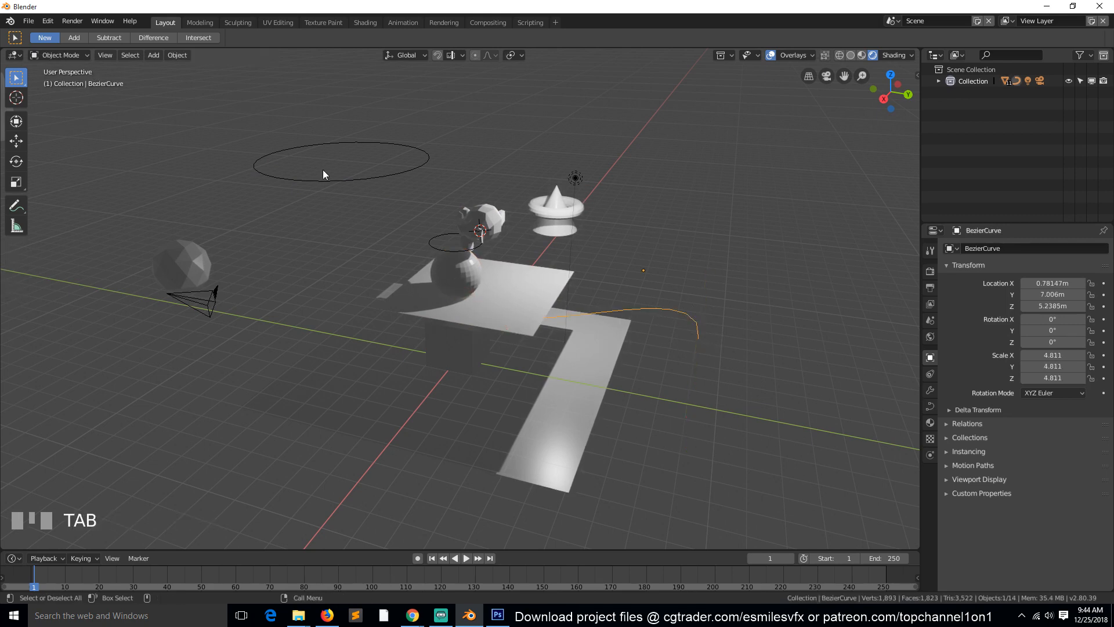
Add a Bezier circle, scale it to about 4.65 and move it to about X 1.68, Y -5.53, Z 6.11 m
key("shift+a")
mouse_move(363, 197)
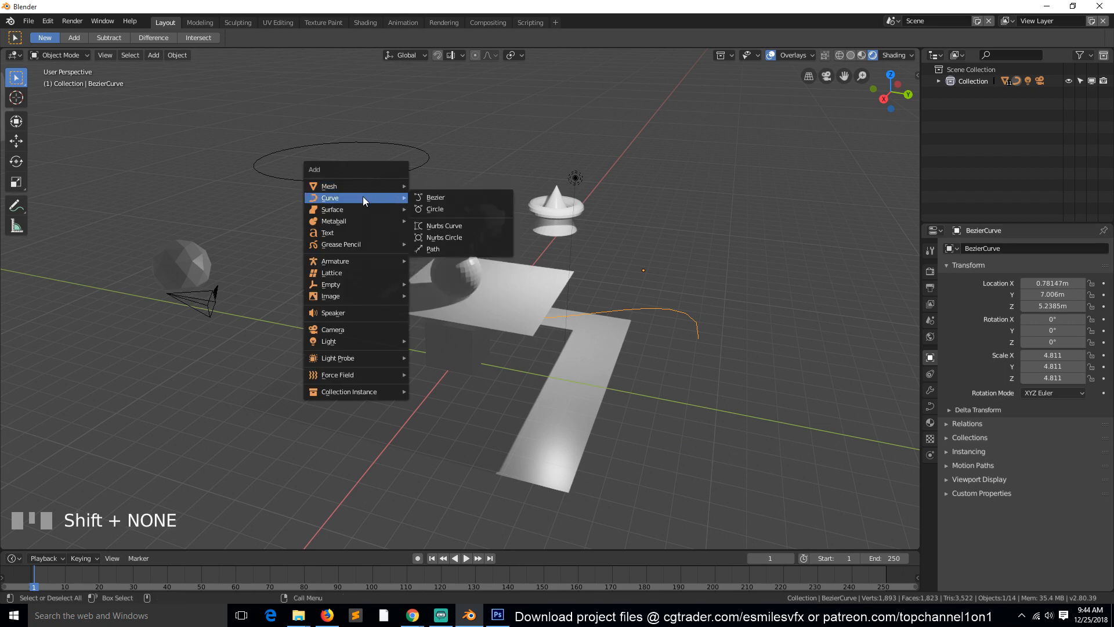
left_click(453, 210)
key("s")
left_click(672, 368)
key("g")
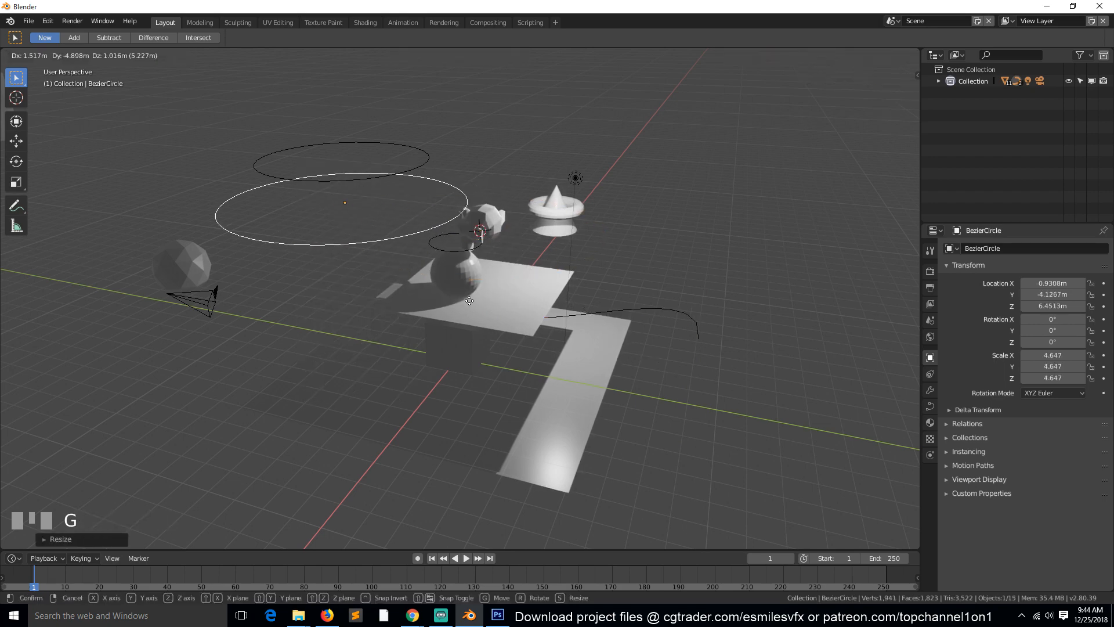
left_click(438, 211)
Examine the large mesh circle's vertices in Edit Mode and return to Object Mode
left_click(422, 155)
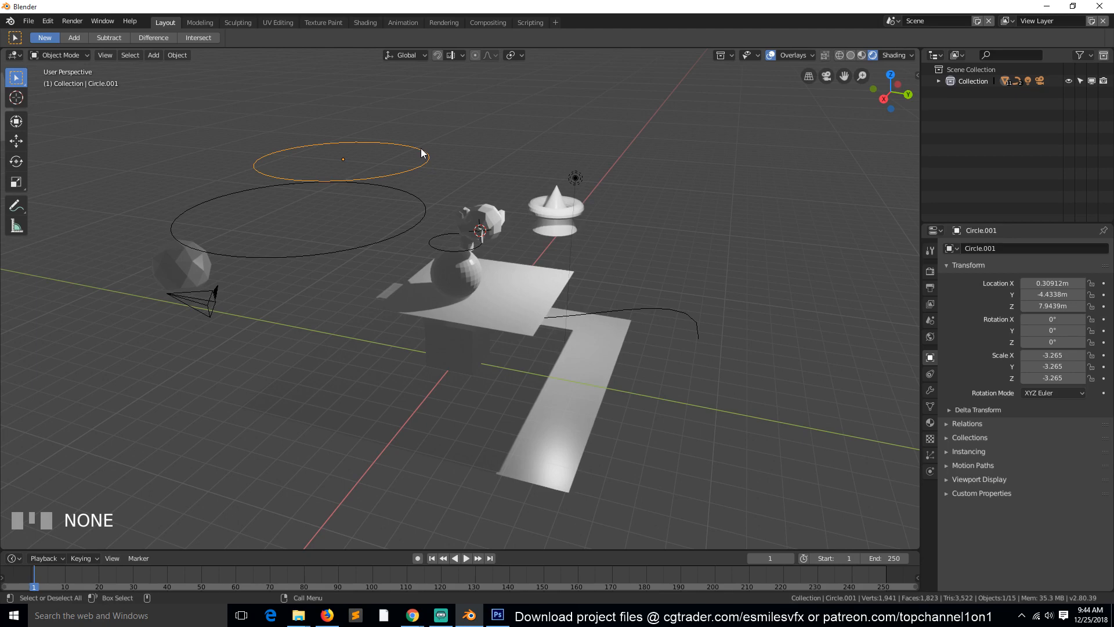
key("Tab")
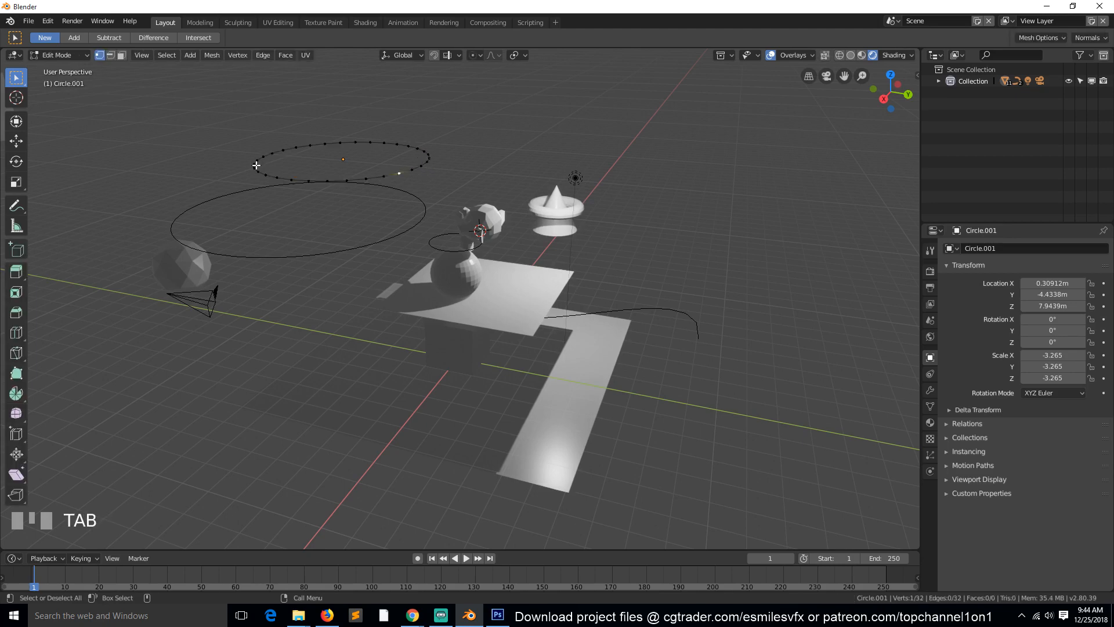
left_click(358, 184, "alt")
key("Tab")
Select the Bezier circle, examine its control points and handles in Edit Mode and return to Object Mode
left_click(398, 238)
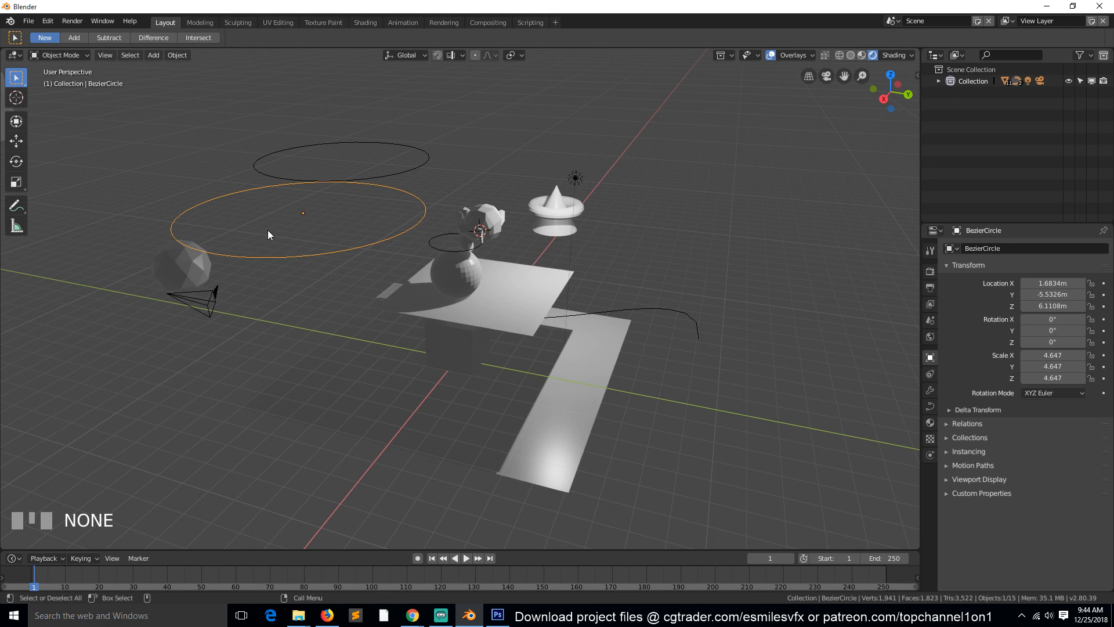
key("Tab")
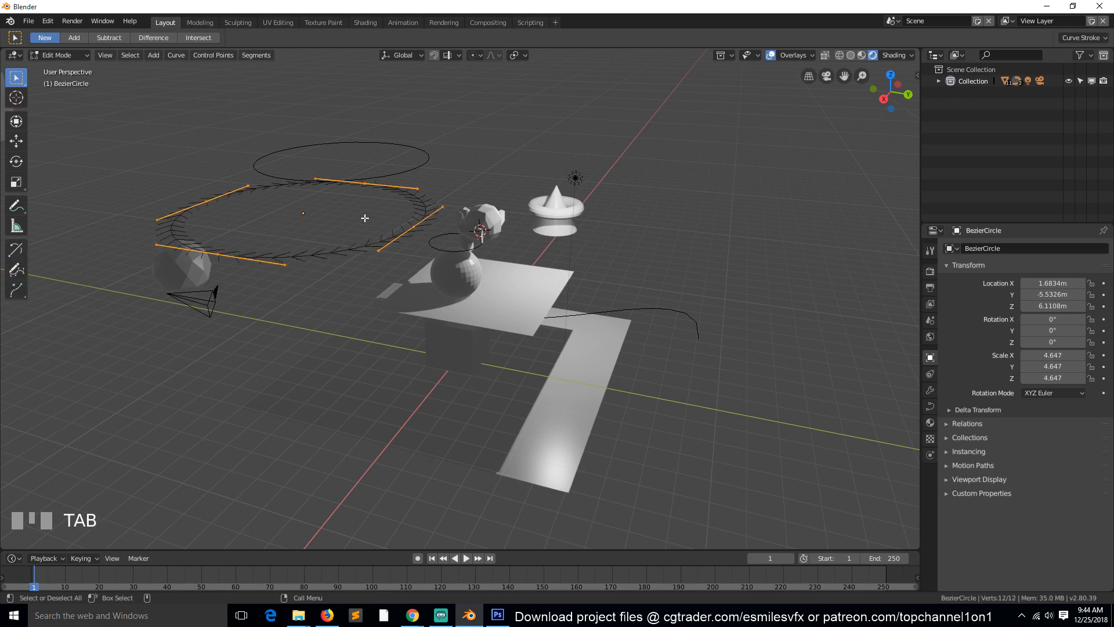
middle_click_drag(267, 229, 365, 255)
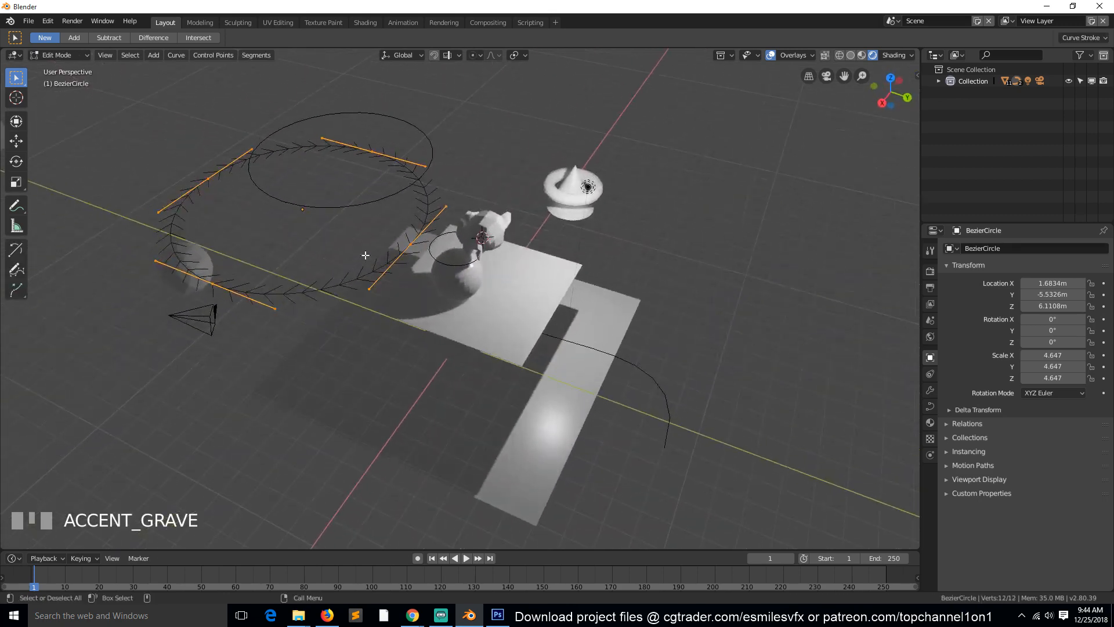
left_click(432, 242)
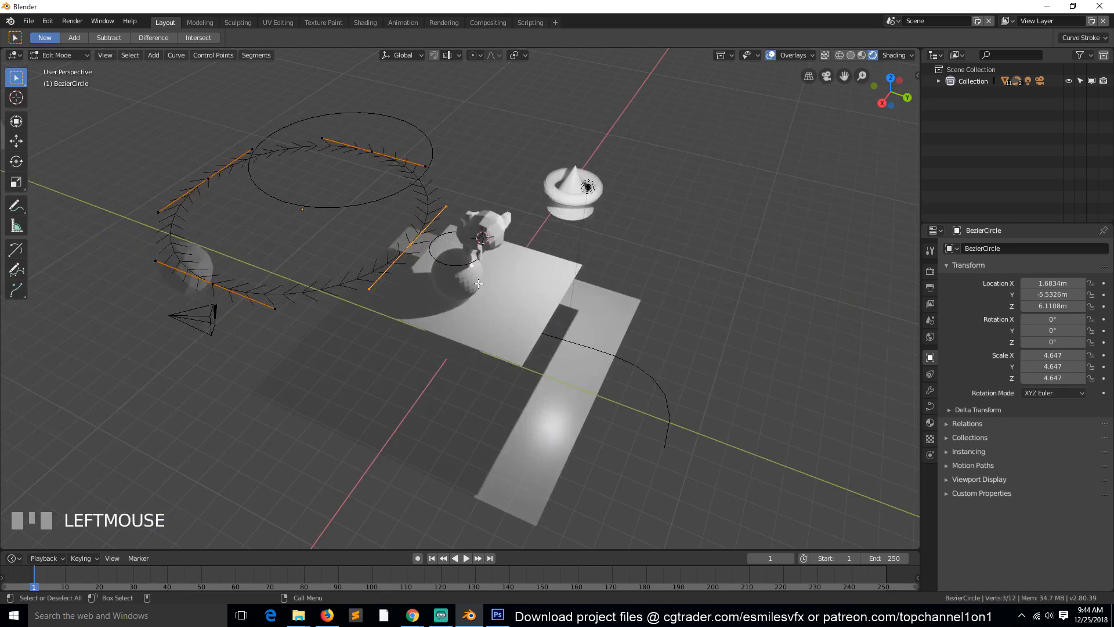
key("Tab")
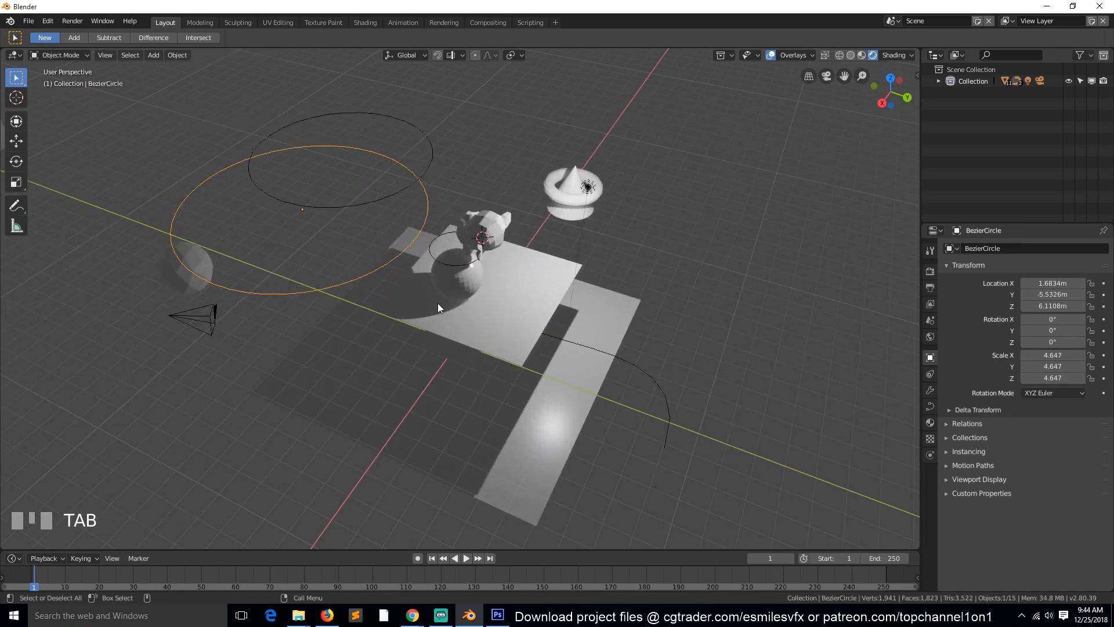
Take the Bezier curve into Edit Mode, examine its two control points from several angles and return to Object Mode
left_click(667, 402)
middle_click_drag(671, 420, 677, 378)
key("Tab")
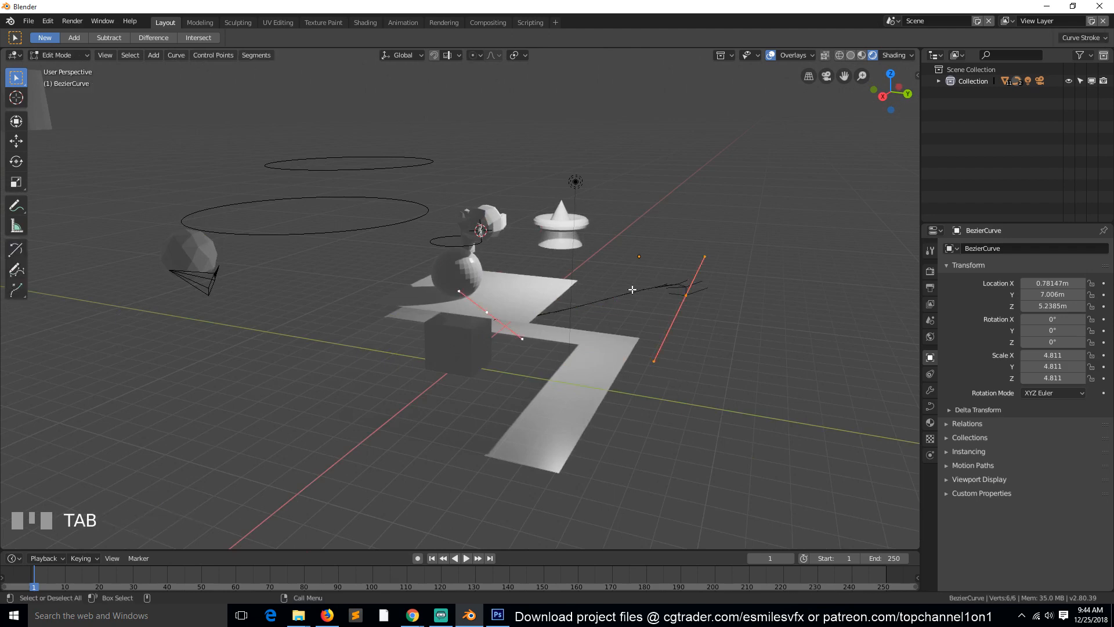
middle_click_drag(676, 313, 688, 365)
middle_click_drag(607, 442, 668, 383)
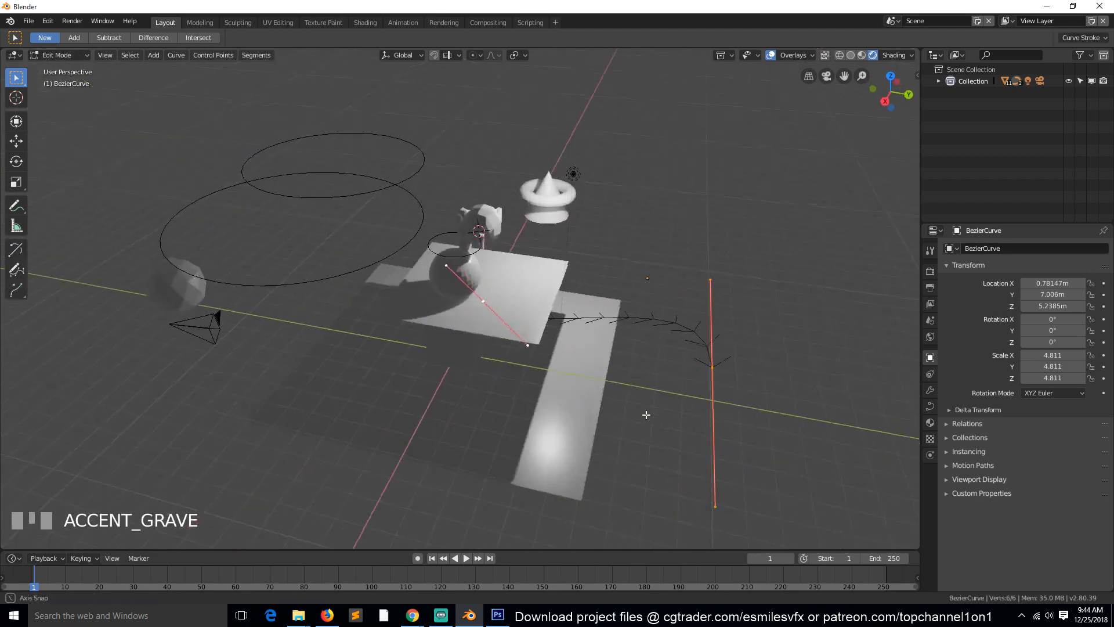
key("Tab")
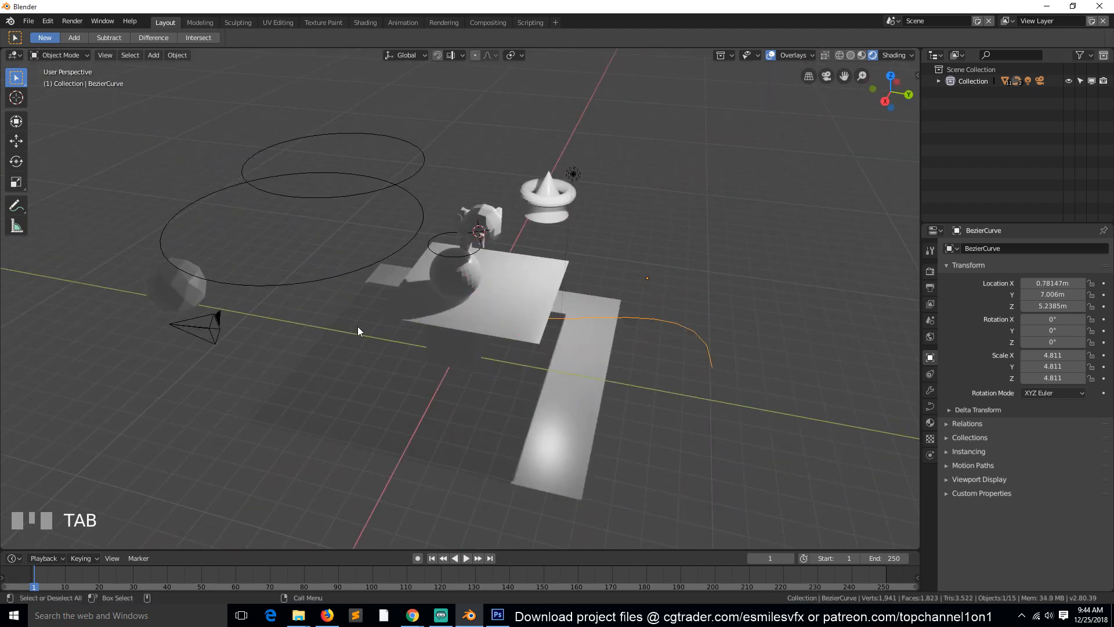
Add the Bezier circle to the Bezier curve's selection and enter Edit Mode on both objects together
key("grave")
mouse_move(364, 332)
middle_mouse_down()
mouse_move(353, 319)
mouse_move(385, 321)
mouse_move(366, 319)
middle_mouse_up()
left_click(323, 270, "shift")
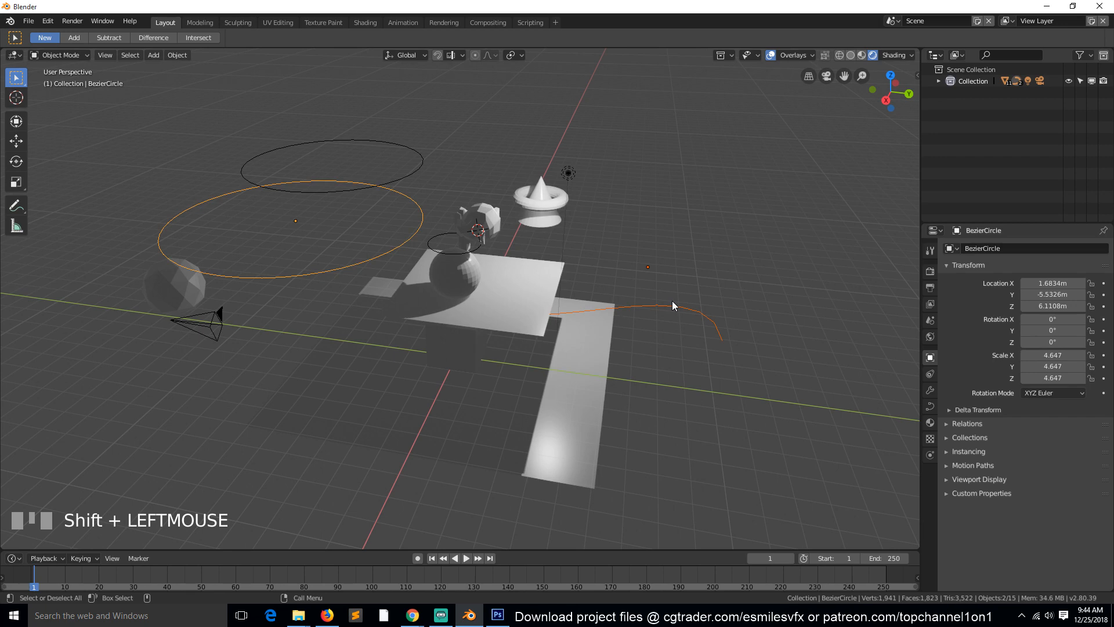
key("Tab")
key("grave")
middle_click_drag(672, 303, 461, 264)
Move the Bezier circle's control point nearest the monkey into the mesh circle, and the curve's inner control point out beyond the torus
left_click(417, 265)
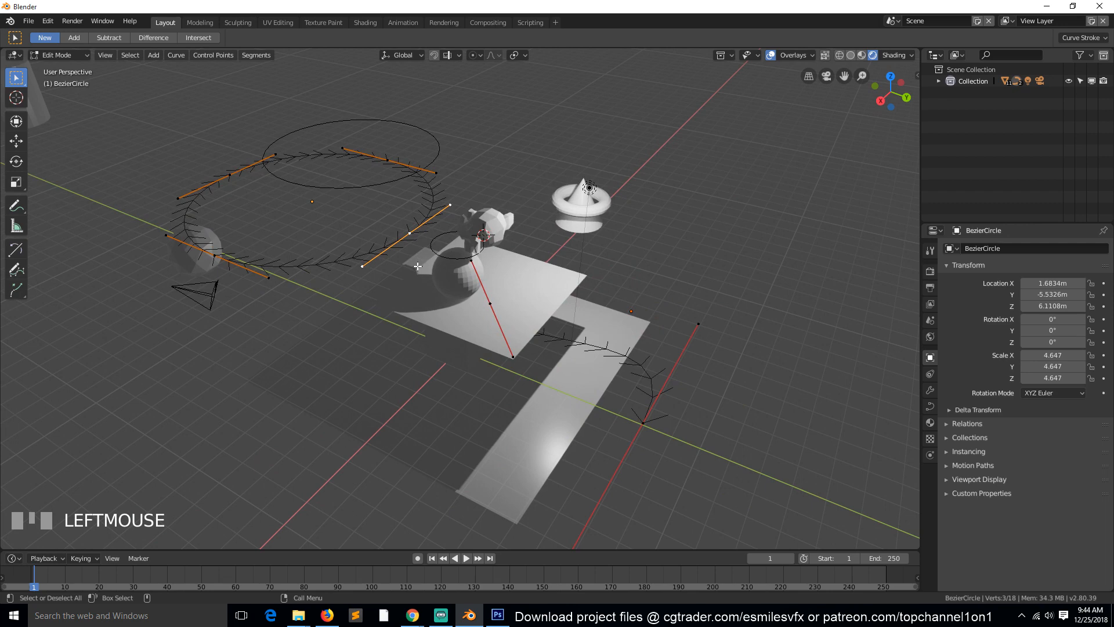
key("g")
left_click(356, 202)
left_click(490, 305)
key("g")
left_click(648, 233)
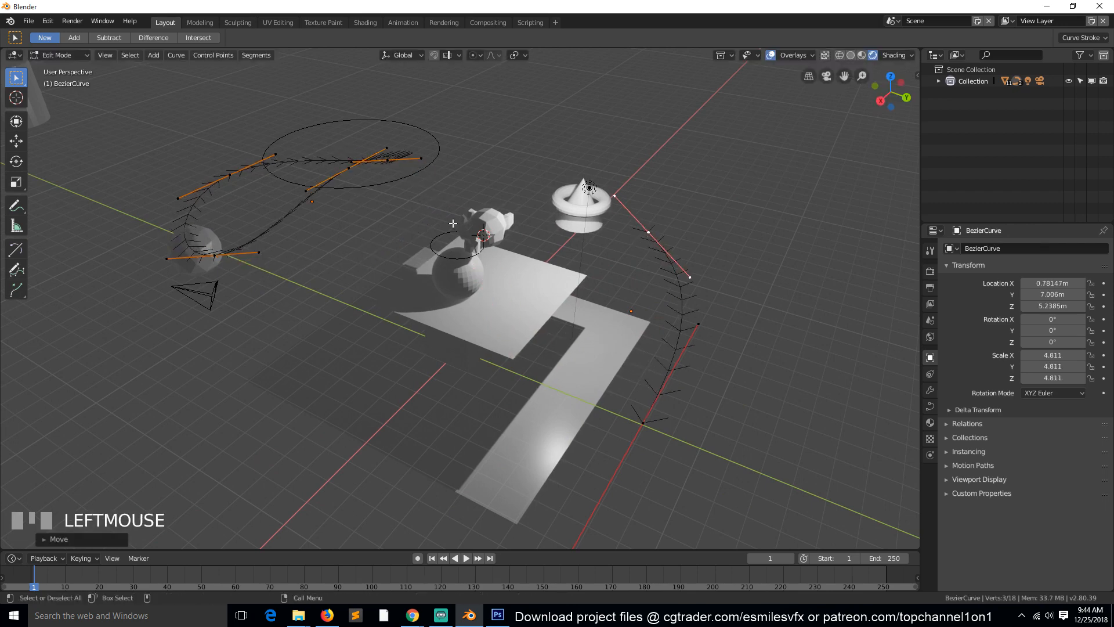
Move the Bezier circle's control point near the icosphere beside the grid, pull the curve's outer end point inward and return to Object Mode
left_click(215, 245)
key("g")
left_click(445, 286)
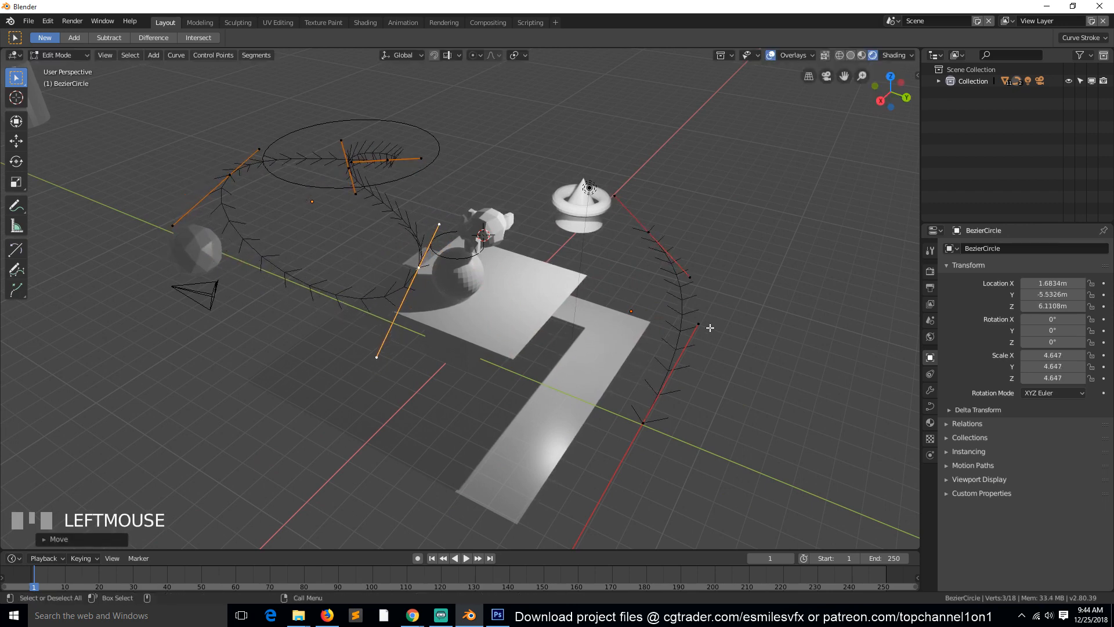
left_click(670, 399)
left_click(660, 416)
key("g")
left_click(589, 320)
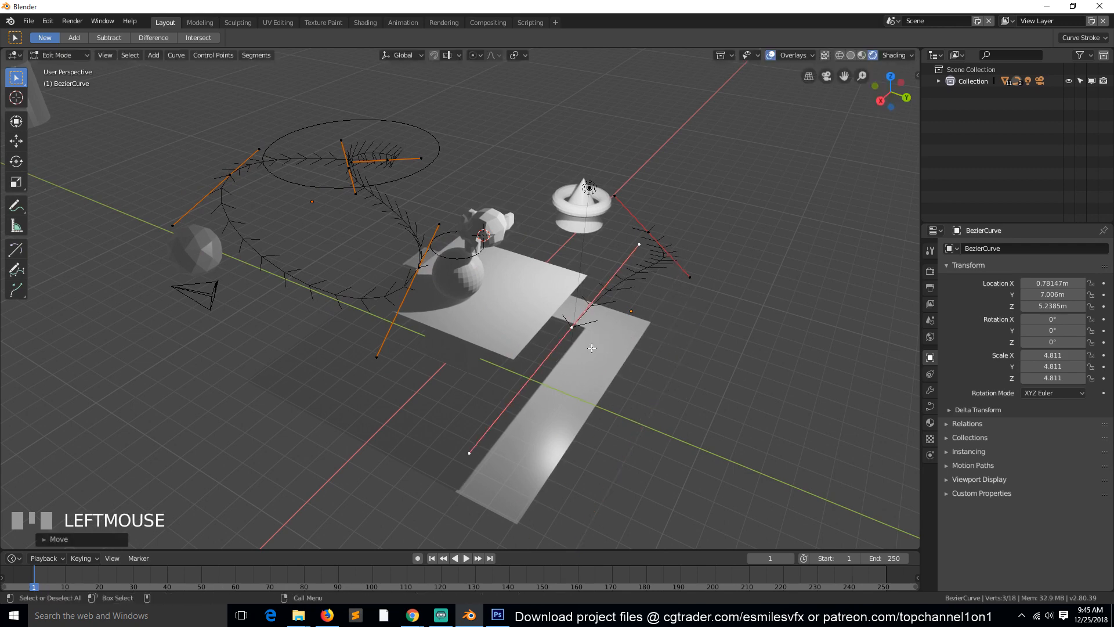
key("q")
key("Tab")
key("grave")
mouse_move(465, 185)
middle_mouse_down()
mouse_move(407, 172)
mouse_move(458, 187)
middle_mouse_up()
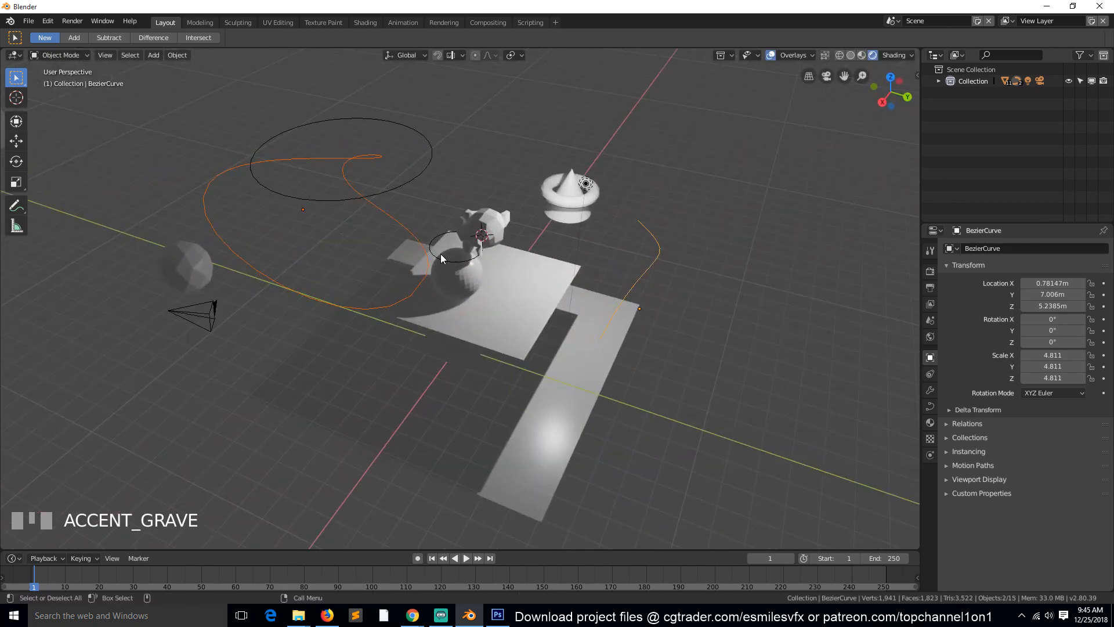
middle_click_drag(559, 269, 532, 270)
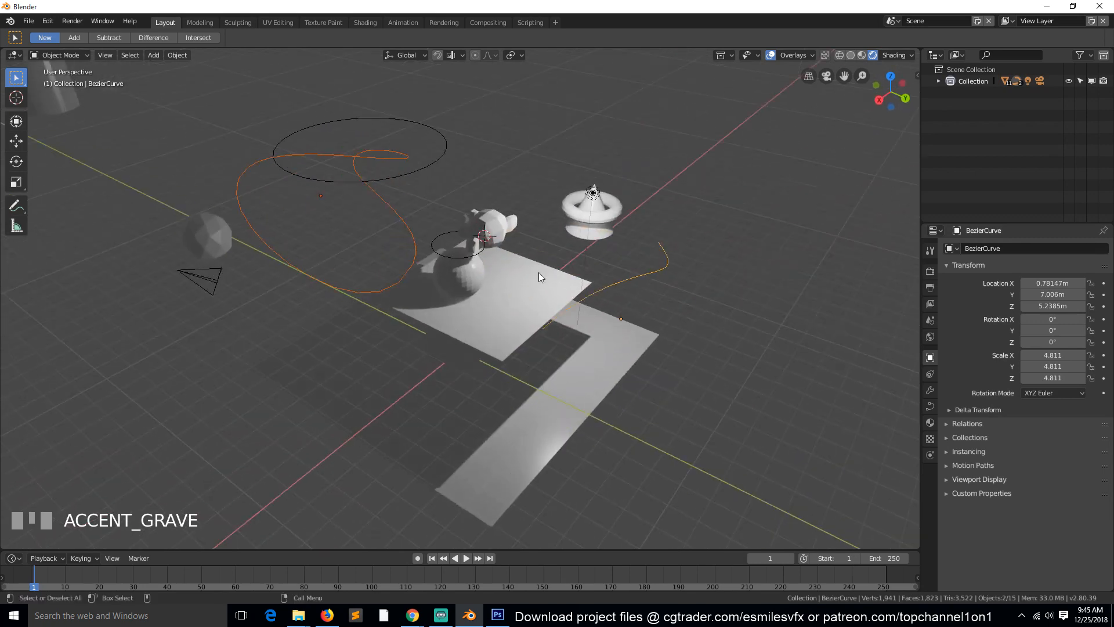
Clear the selection, select the sphere, grid, monkey, torus and cone, and enter Edit Mode on all five with nothing selected
key("a")
key("alt+a")
left_click(445, 280)
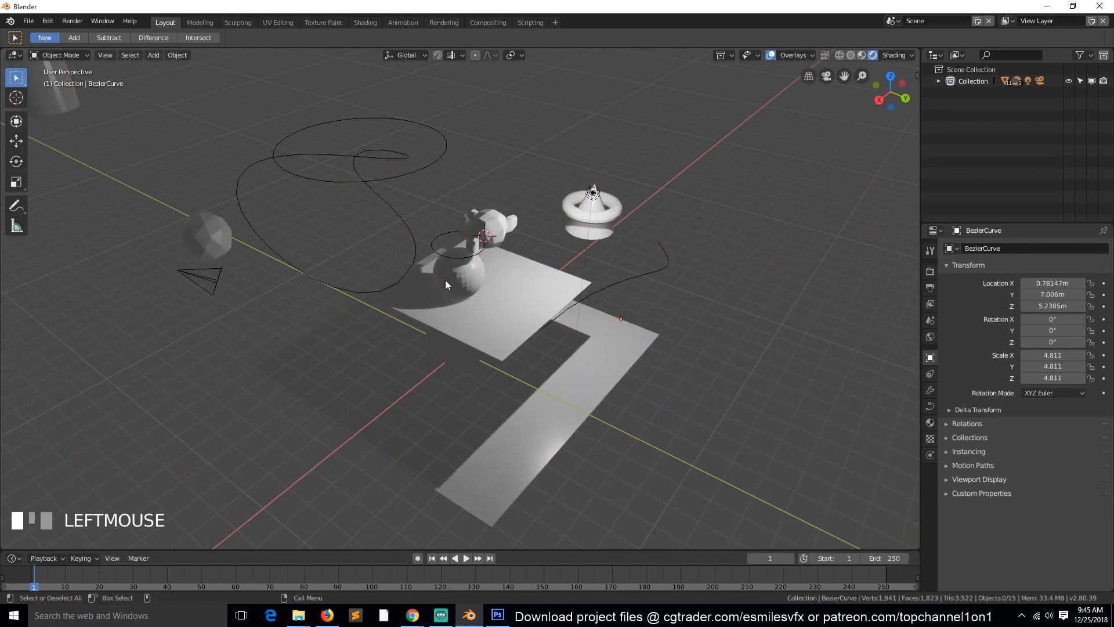
left_click(500, 242, "shift")
left_click(496, 229, "shift")
left_click(578, 223, "shift")
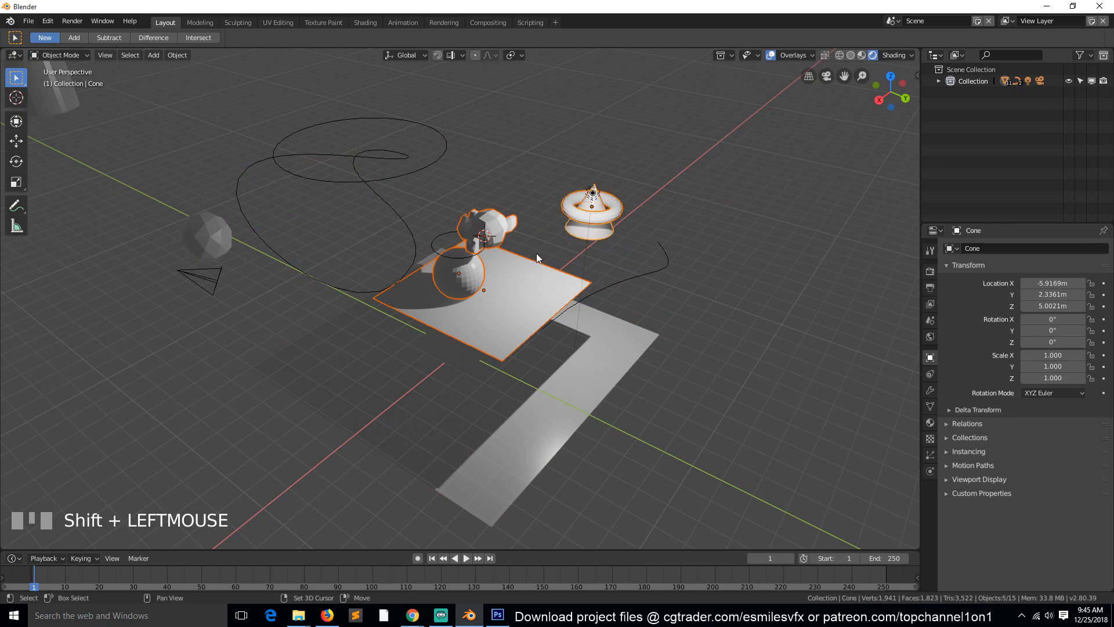
key("Tab")
key("a")
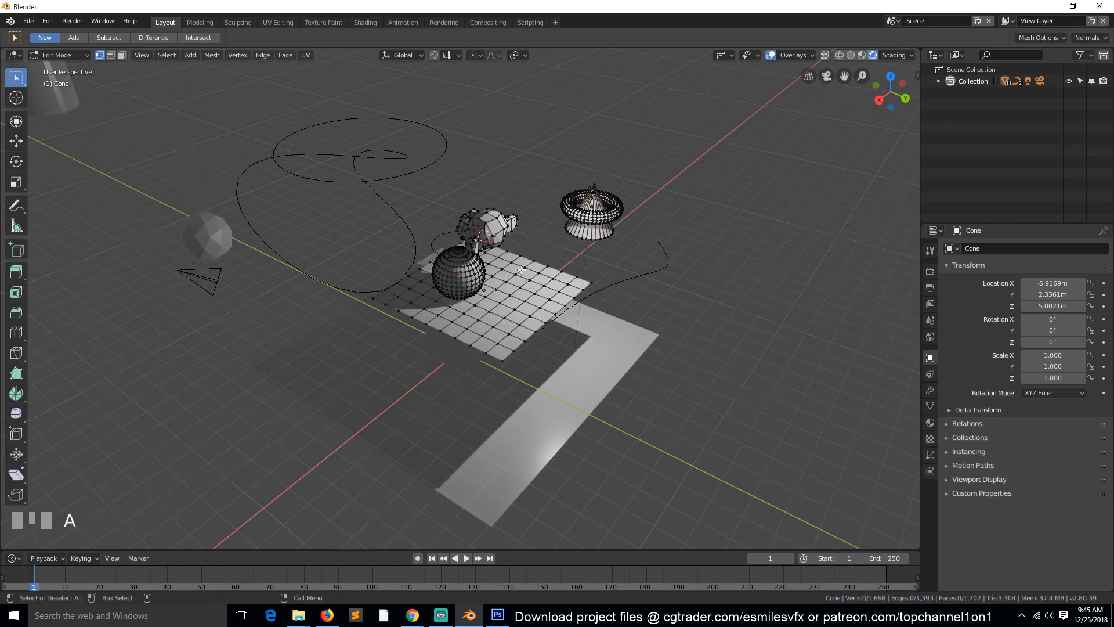
Pull one grid vertex up into a tall spike and drag one sphere vertex outward over the grid
key("grave")
left_click(509, 274)
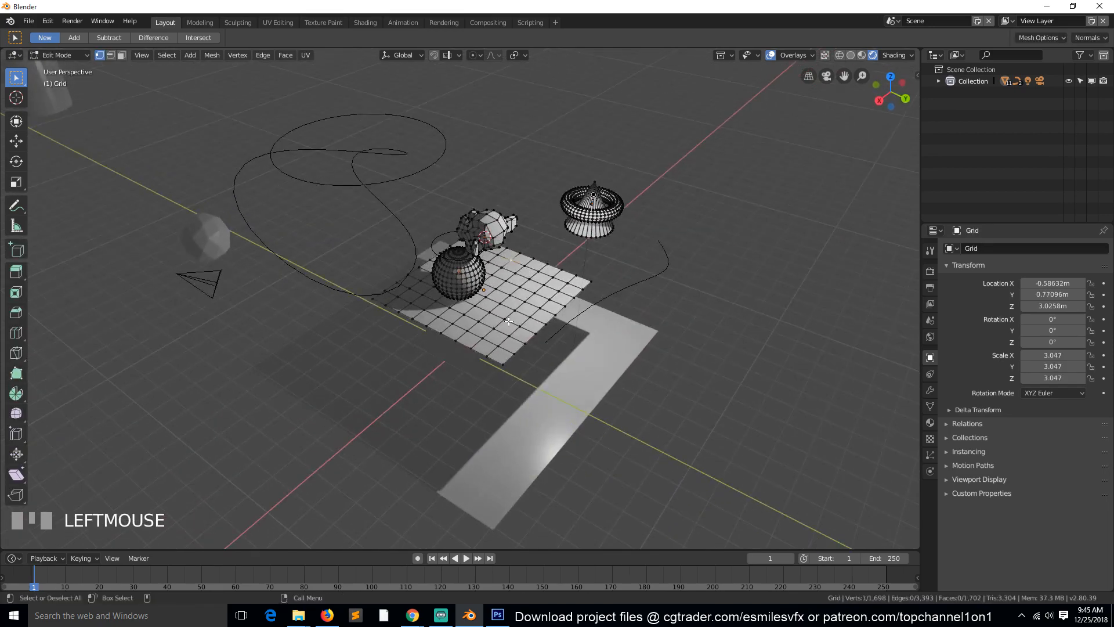
key("g")
left_click(507, 253)
left_click(477, 278)
key("g")
left_click(567, 260)
Pull one torus vertex outward, move one vertex on the cone's base outward and return to Object Mode
left_click(590, 222)
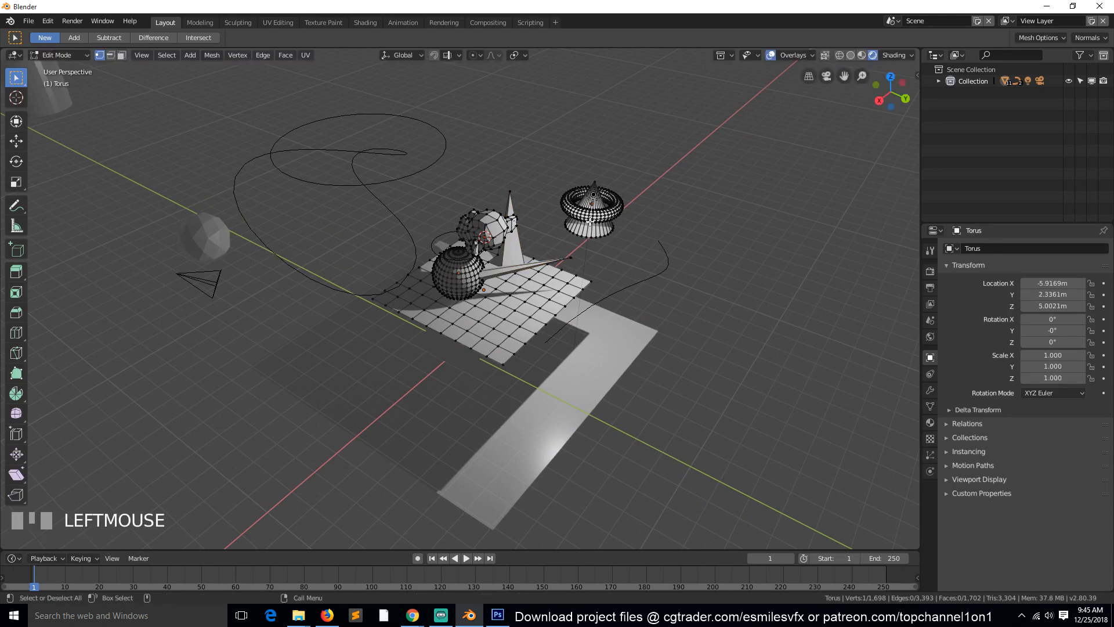
key("g")
left_click(637, 236)
left_click(561, 231)
key("g")
left_click(548, 243)
key("Tab")
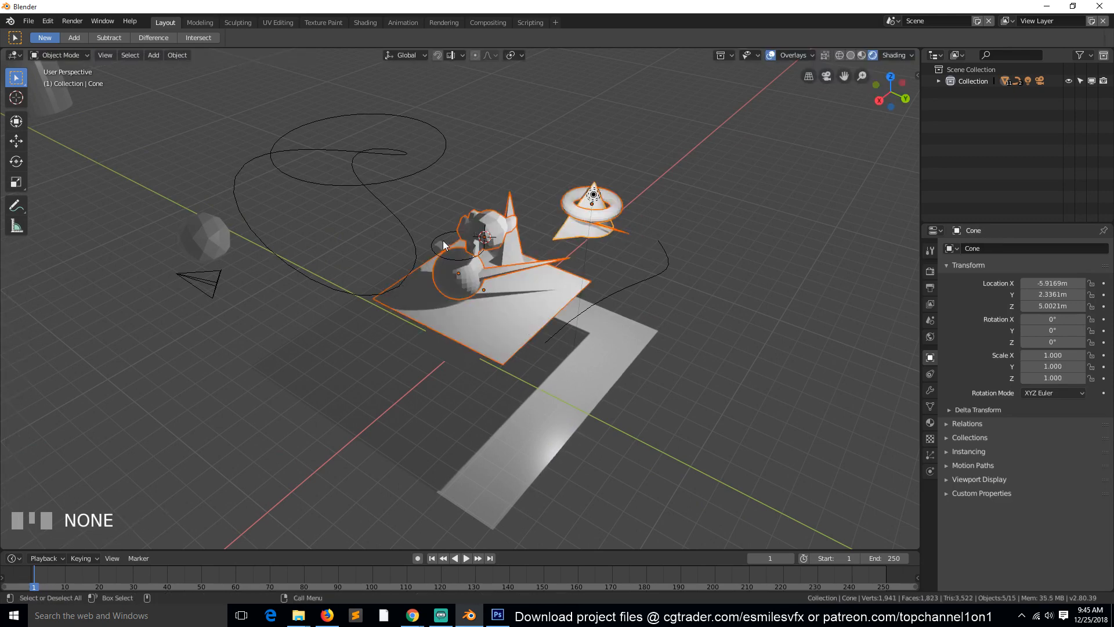
Try entering Edit Mode on the Bezier circle alone and together with the grid, return to Object Mode and deselect everything
left_click(401, 224)
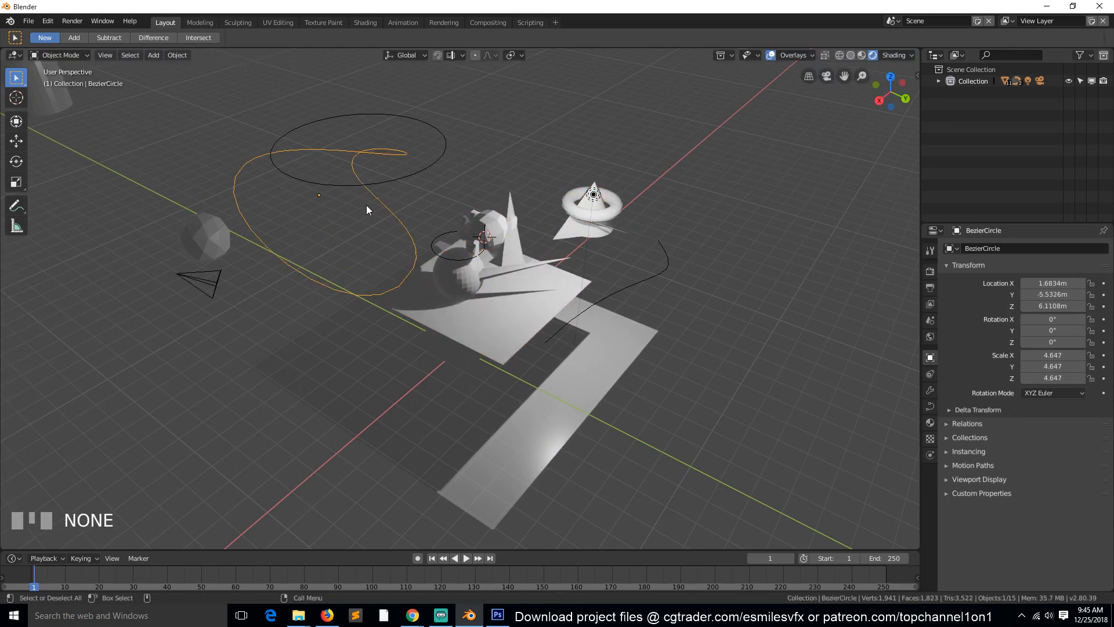
key("Tab")
key("Tab")
left_click(524, 325, "shift")
key("Tab")
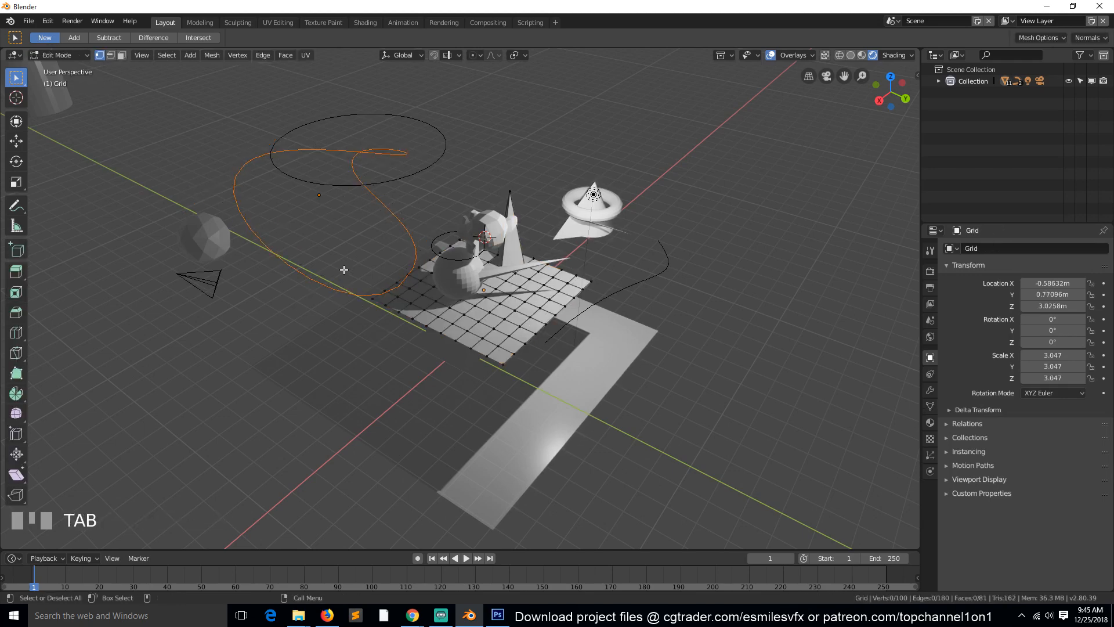
key("Tab")
key("a")
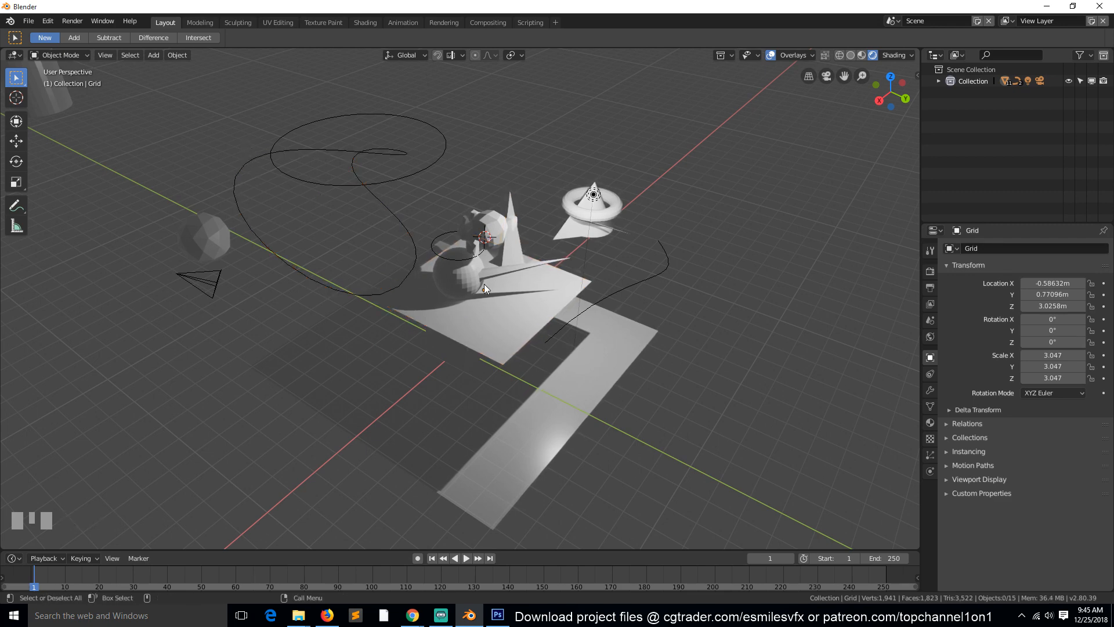
Add a NURBS curve, scale it to about 7.3 and move it toward the camera beside the other curves
key("shift+a")
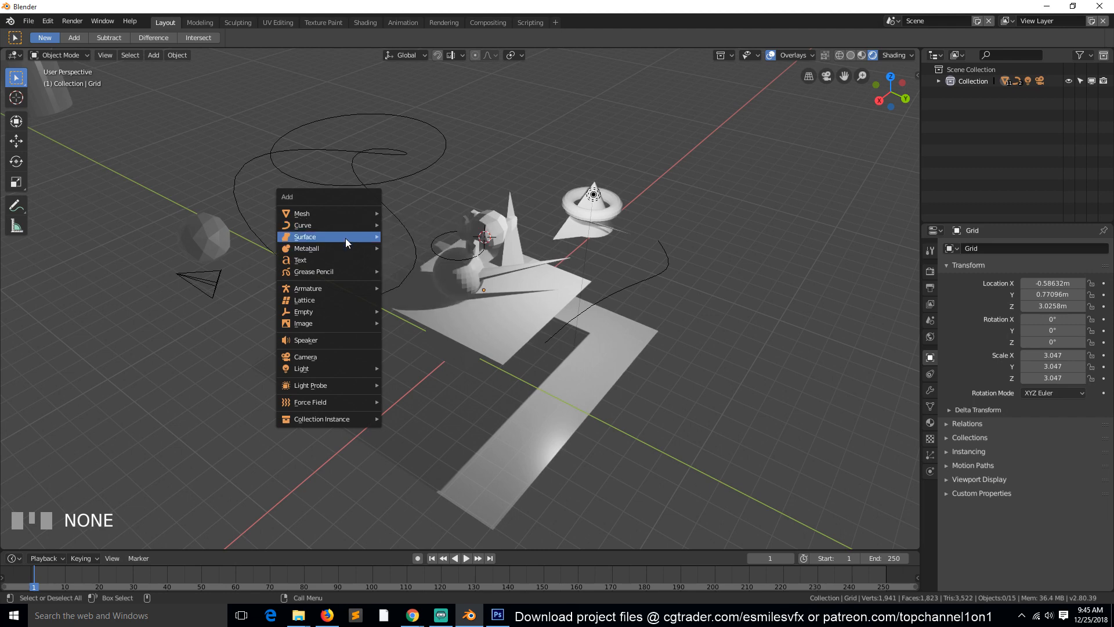
mouse_move(339, 225)
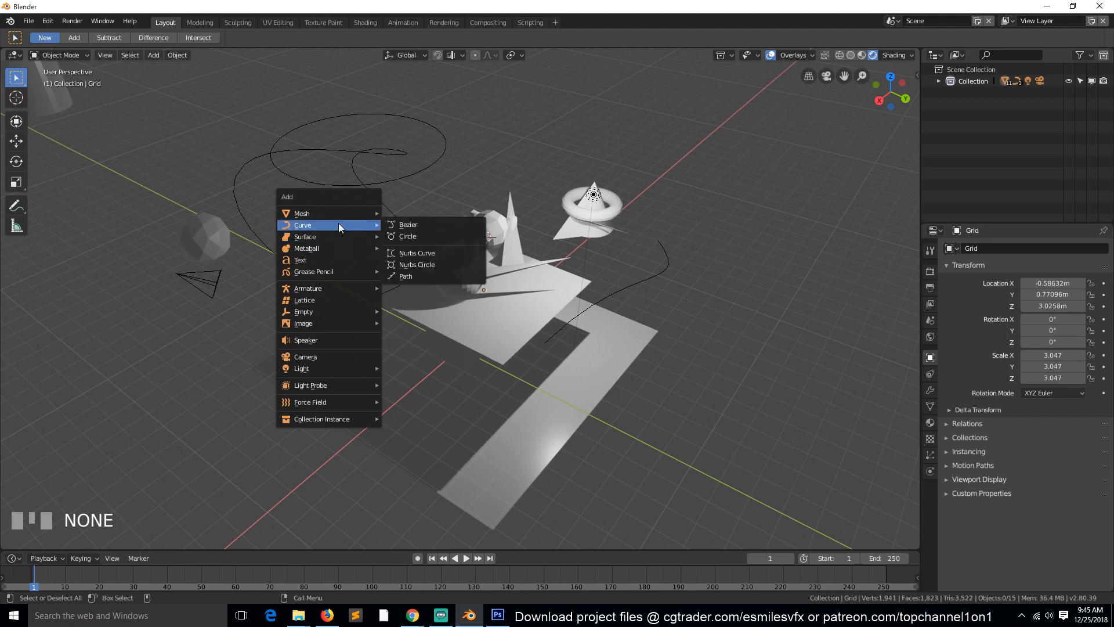
left_click(420, 259)
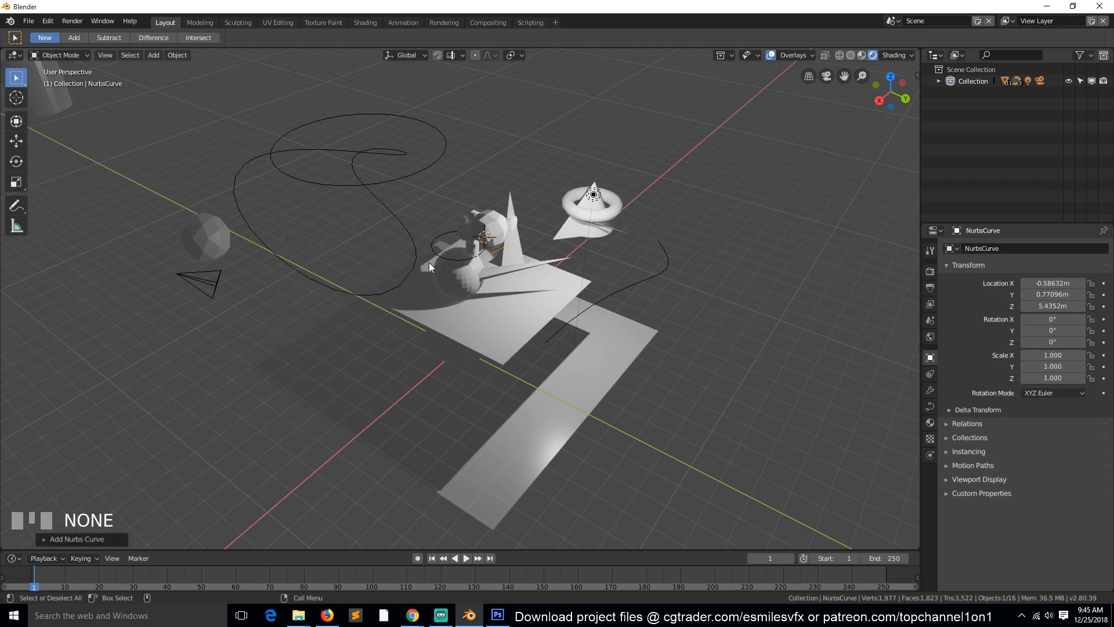
key("s")
left_click(592, 391)
key("g")
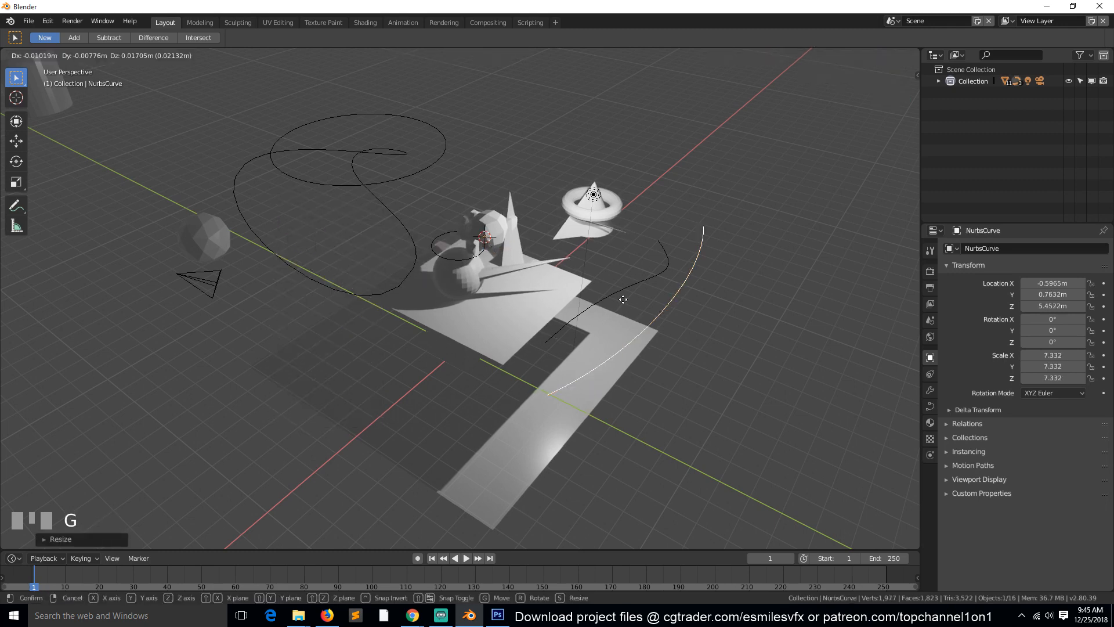
left_click(351, 318)
In Edit Mode, extrude the NURBS curve's outer end point five times into a winding S shape and return to Object Mode
key("Tab")
left_click(361, 323)
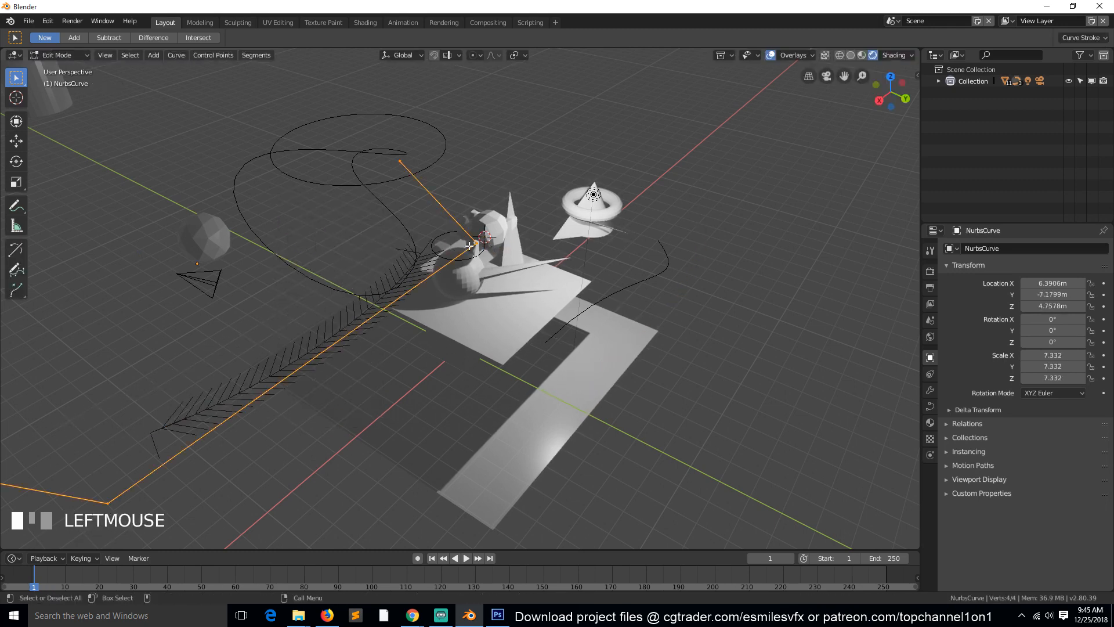
scroll(413, 308, "down", 2)
left_click(302, 416)
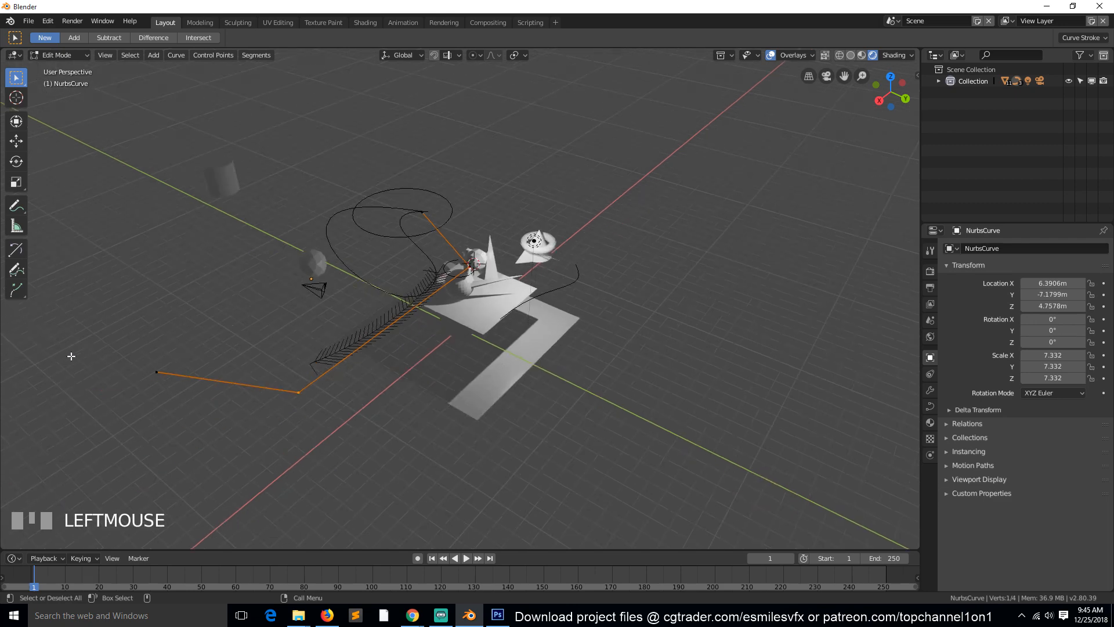
key("e")
left_click(203, 313)
key("e")
left_click(296, 299)
key("e")
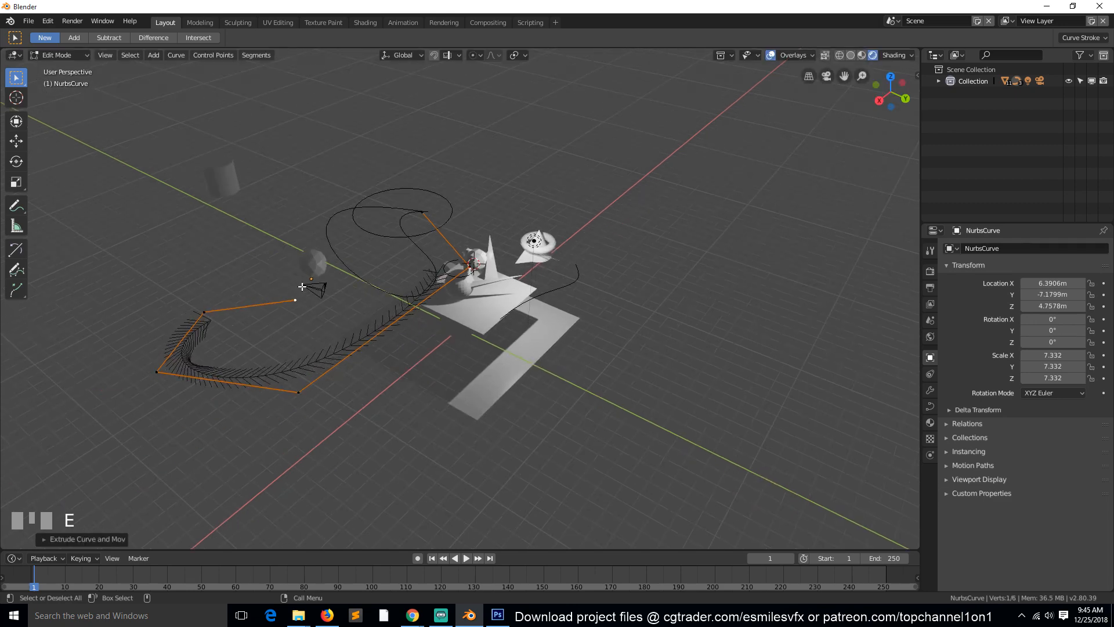
left_click(360, 250)
key("e")
left_click(181, 199)
key("e")
left_click(346, 140)
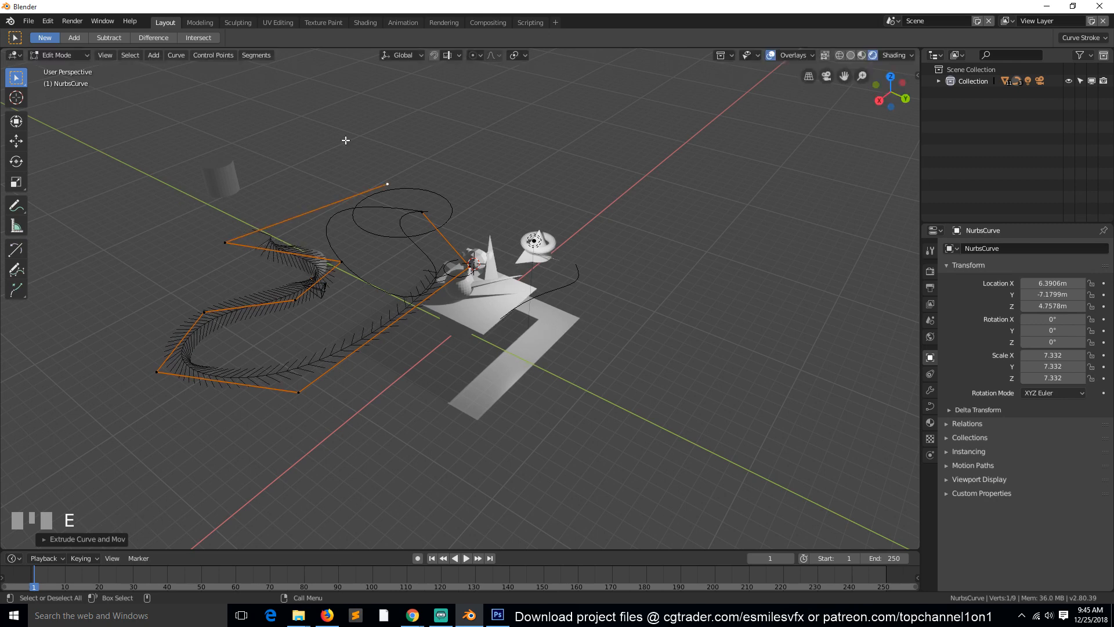
key("Tab")
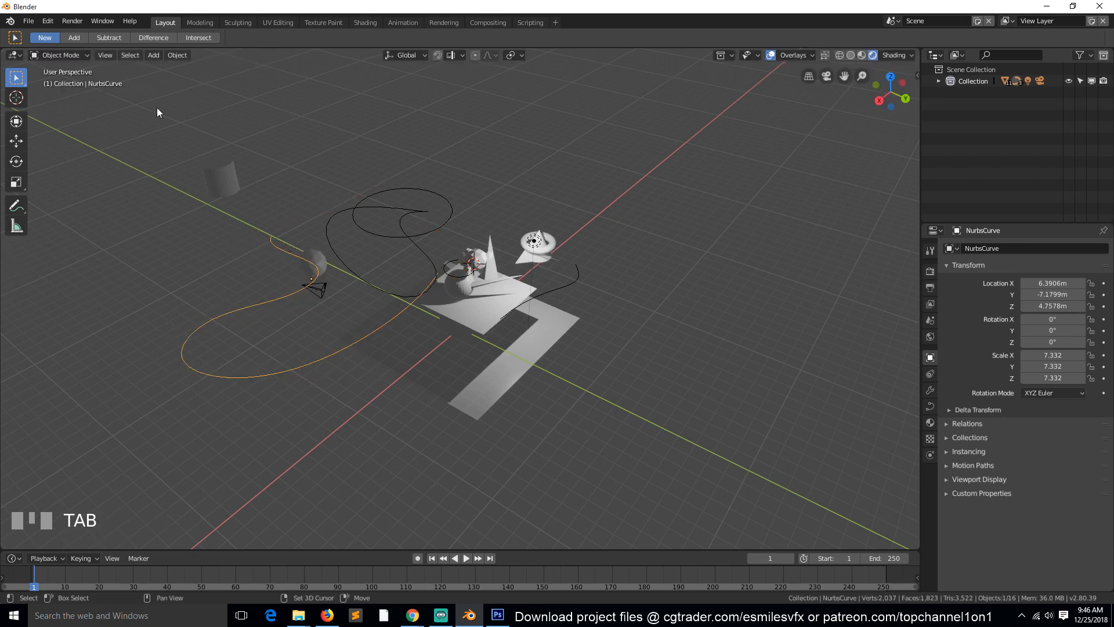
Try deleting the NURBS curve and undo the deletion
key("shift+a")
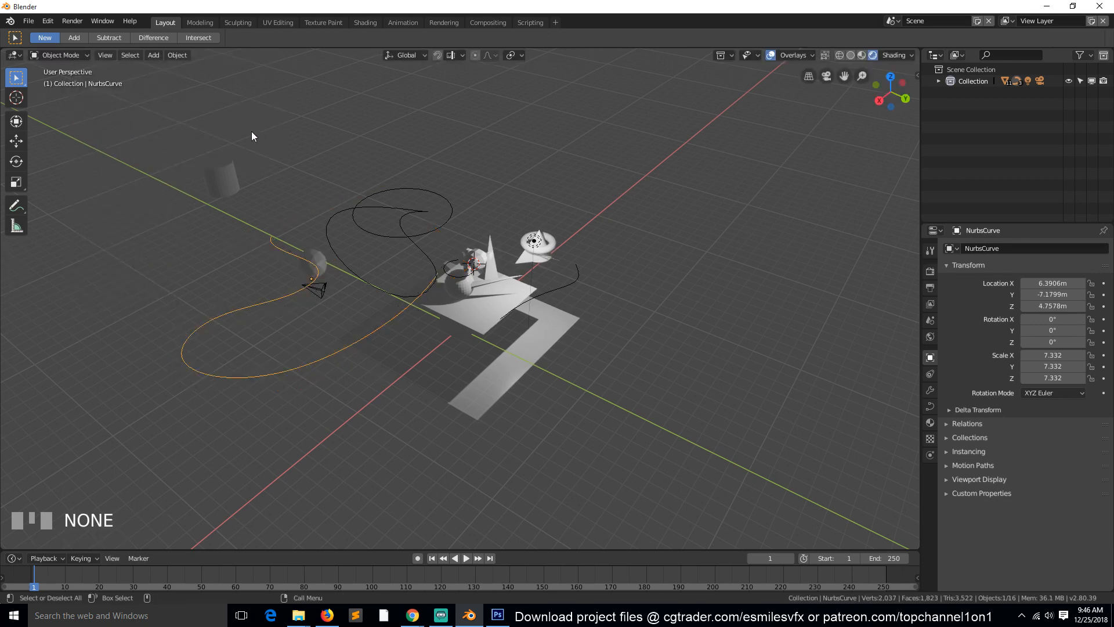
key("shift+a")
mouse_move(258, 138)
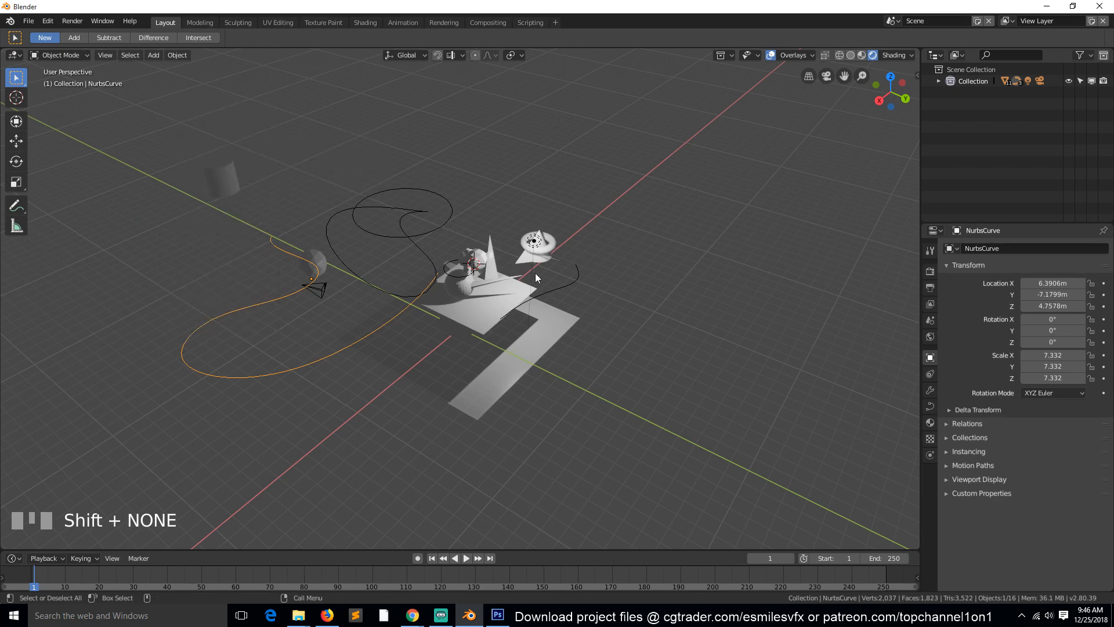
key("x")
left_click(458, 301)
scroll(467, 328, "up", 2)
key("ctrl+z")
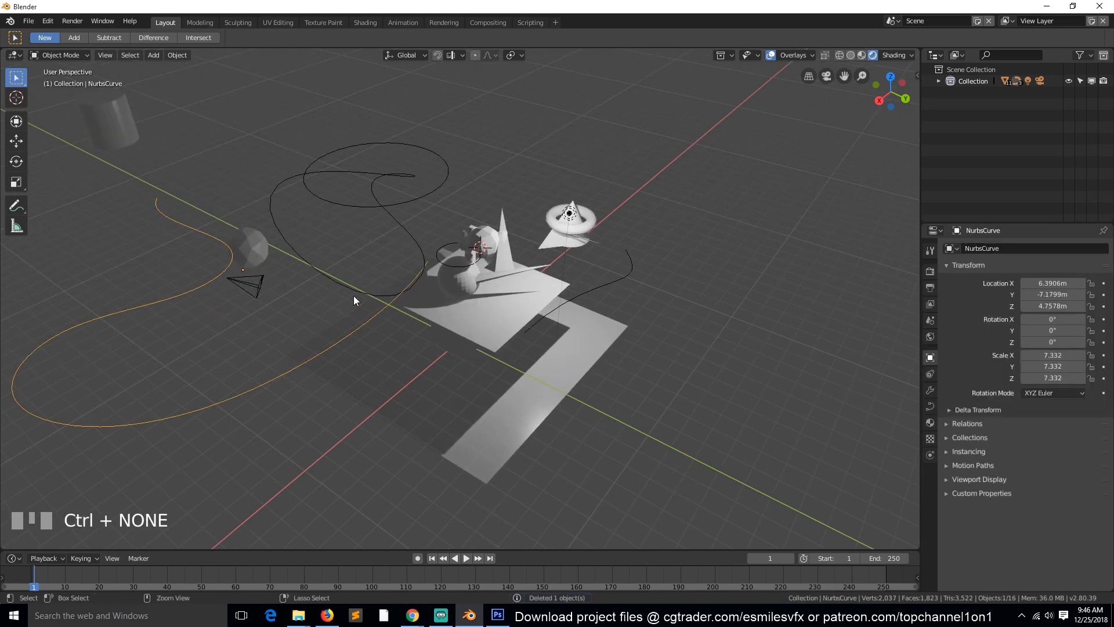
Edit the Bezier circle and NURBS curve together, extrude the NURBS curve's end point twice and return to Object Mode
left_click(292, 233, "shift")
key("Tab")
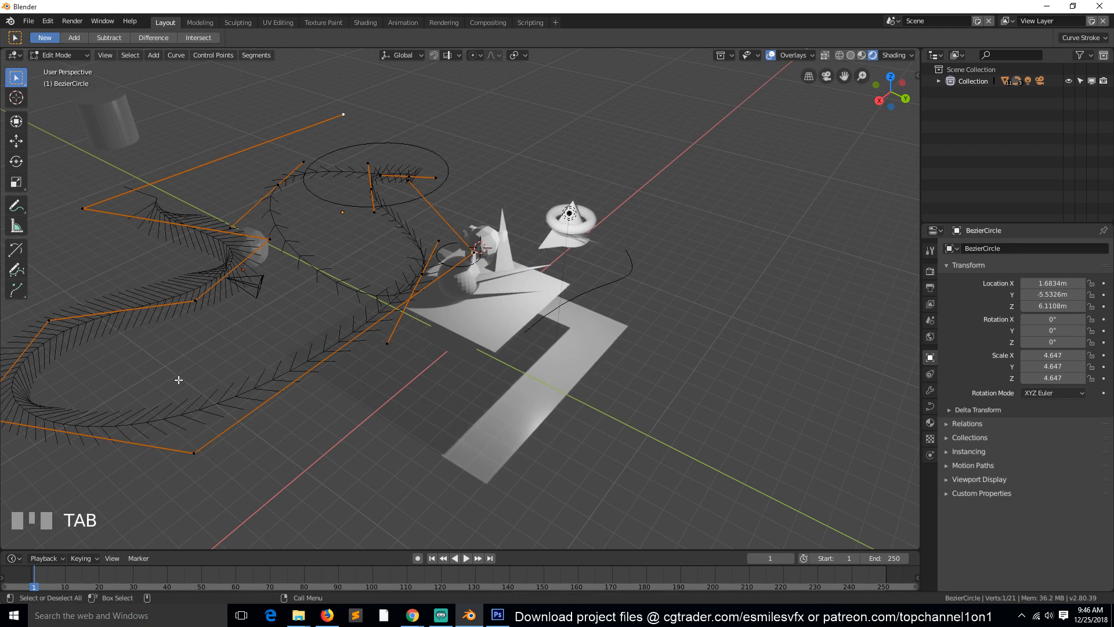
left_click(344, 114)
key("e")
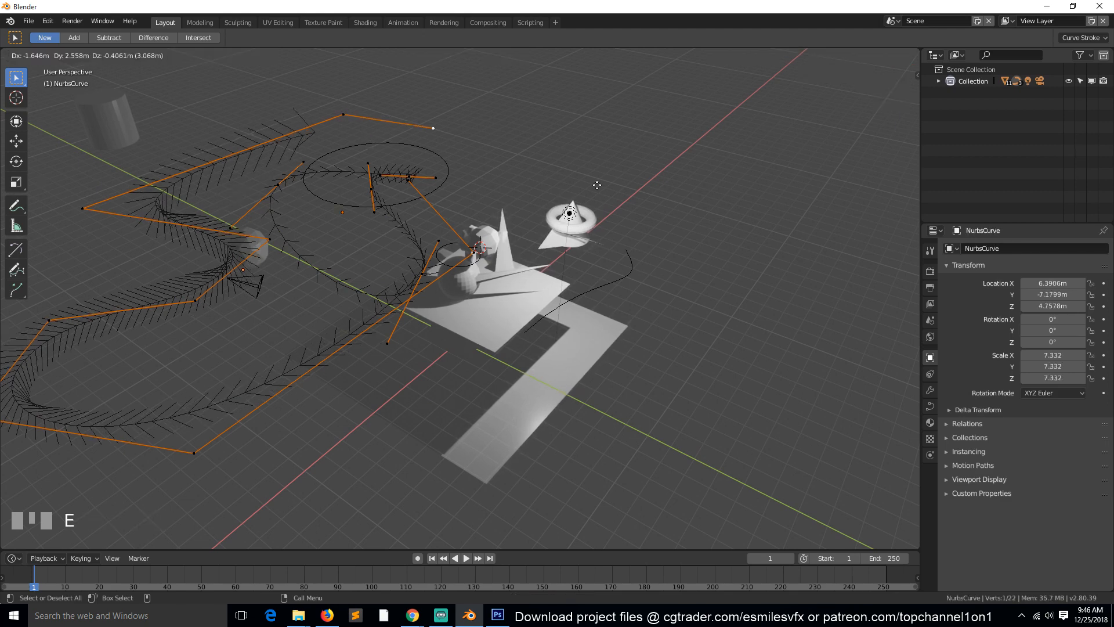
left_click(630, 187)
key("e")
left_click(539, 245)
key("Tab")
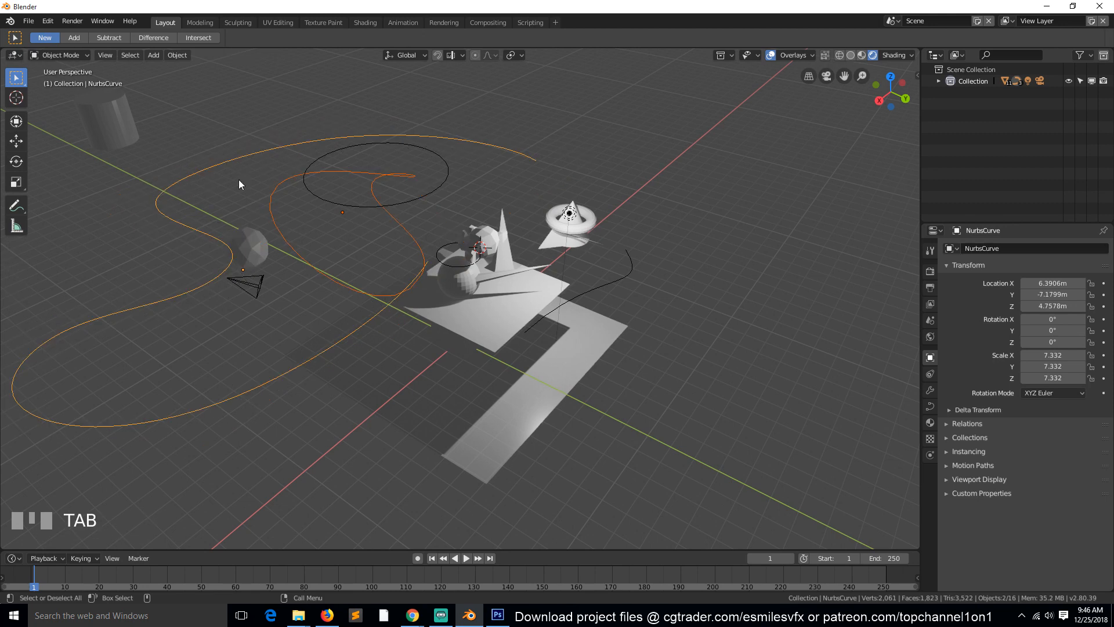
Add a NURBS circle surface and scale it to about 3.5 times its size
key("shift+a")
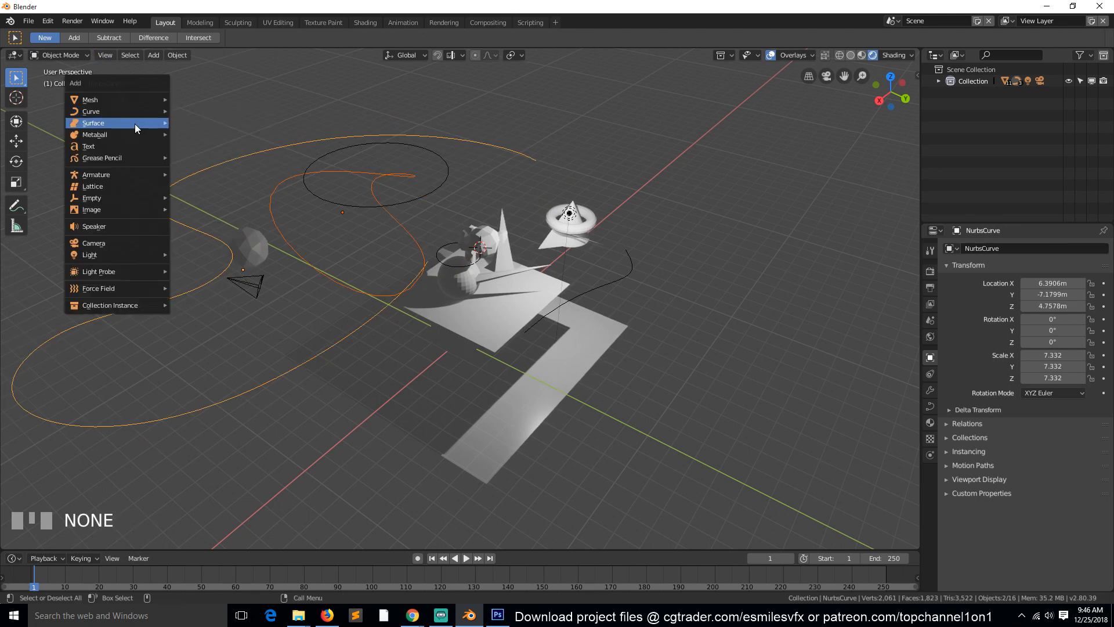
mouse_move(134, 124)
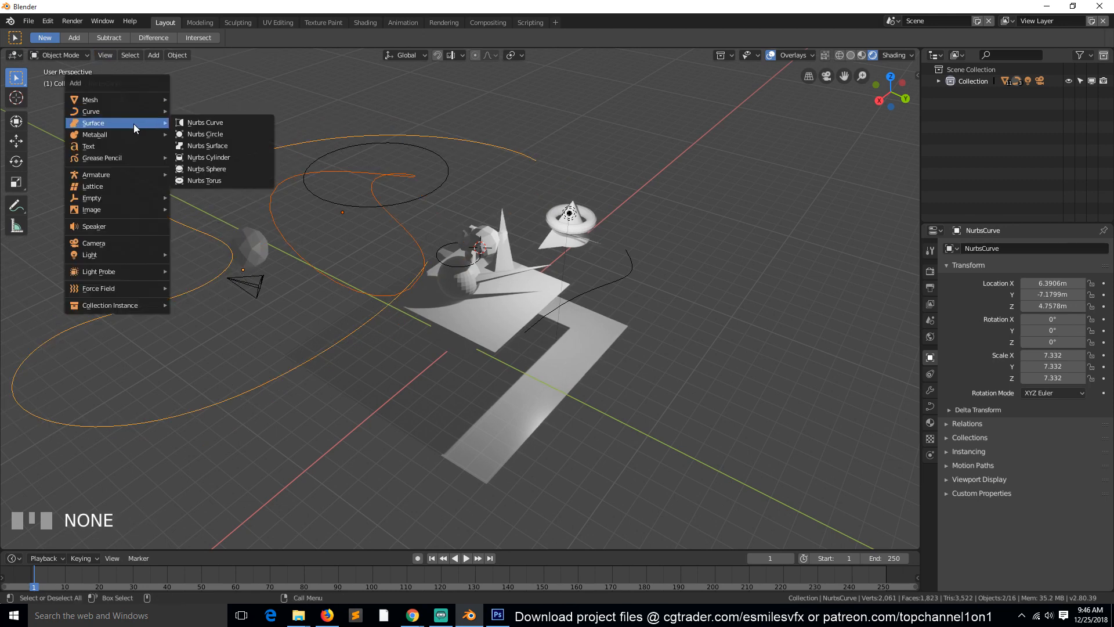
left_click(244, 137)
scroll(359, 233, "down", 3)
key("s")
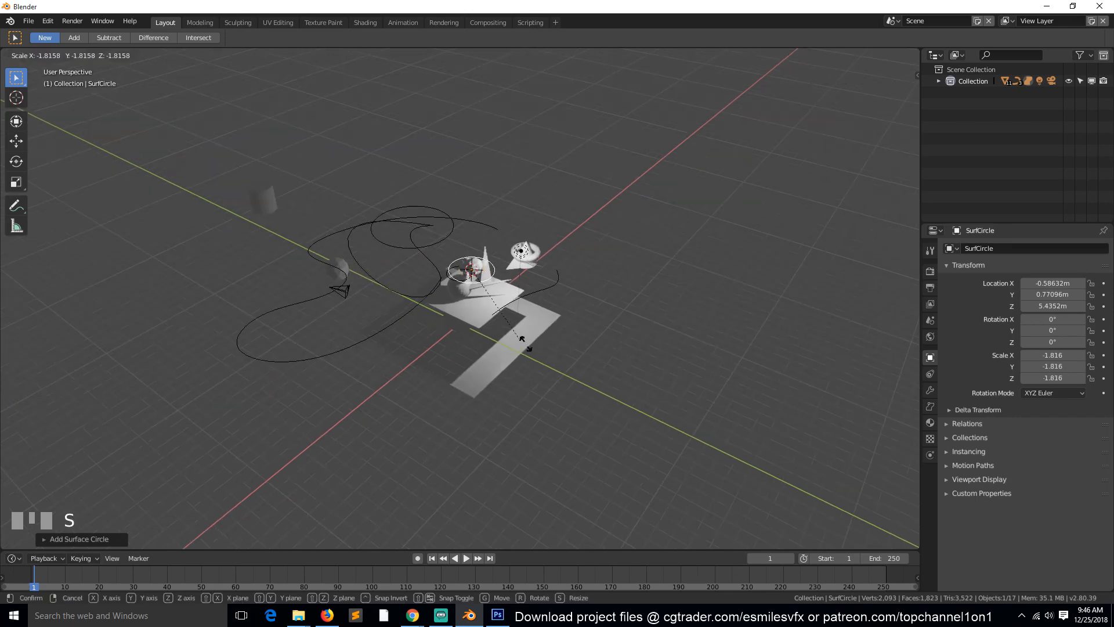
left_click(562, 365)
In Edit Mode, raise the surface circle's control points along Z high above the other objects and return to Object Mode
key("Tab")
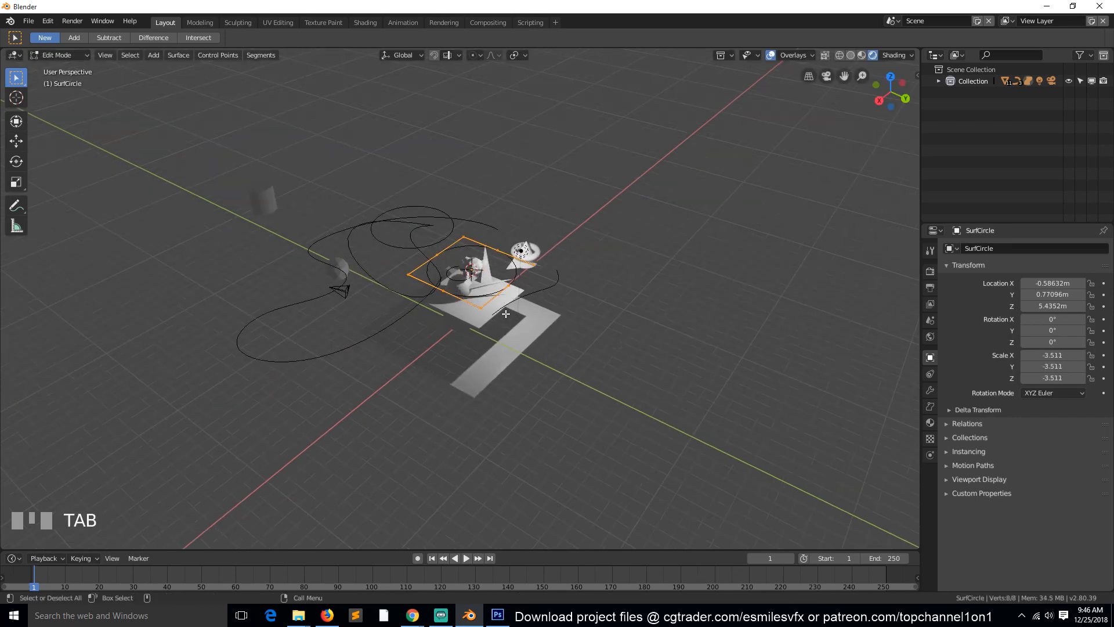
key("g")
key("z")
left_click(489, 205)
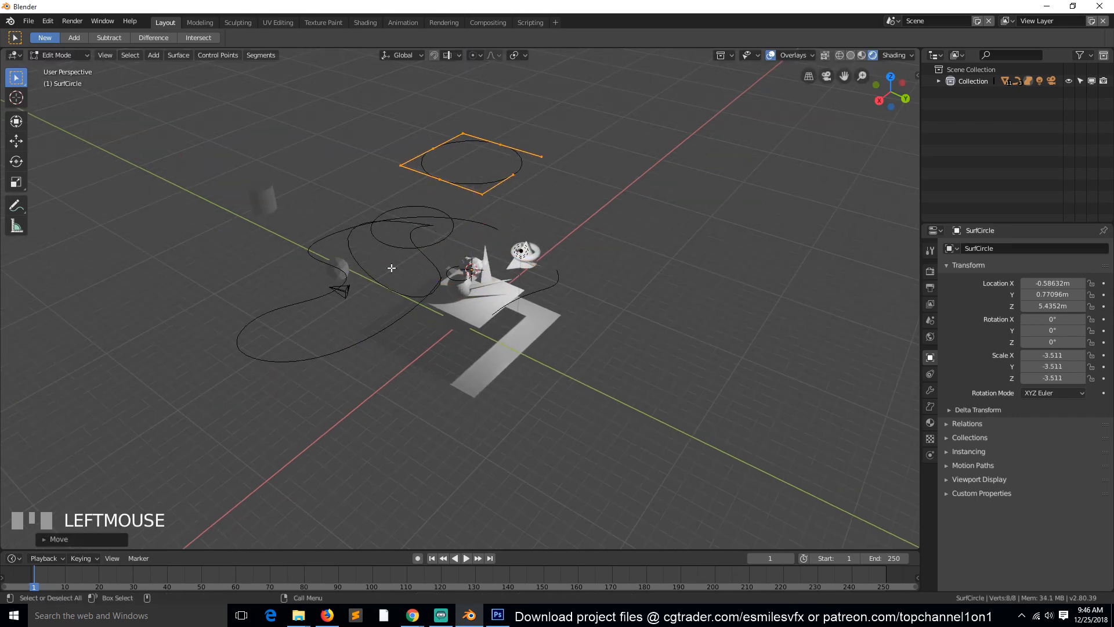
key("Tab")
Try entering Edit Mode on the surface circle and the NURBS curve together and return to Object Mode
left_click(305, 299, "shift")
key("Tab")
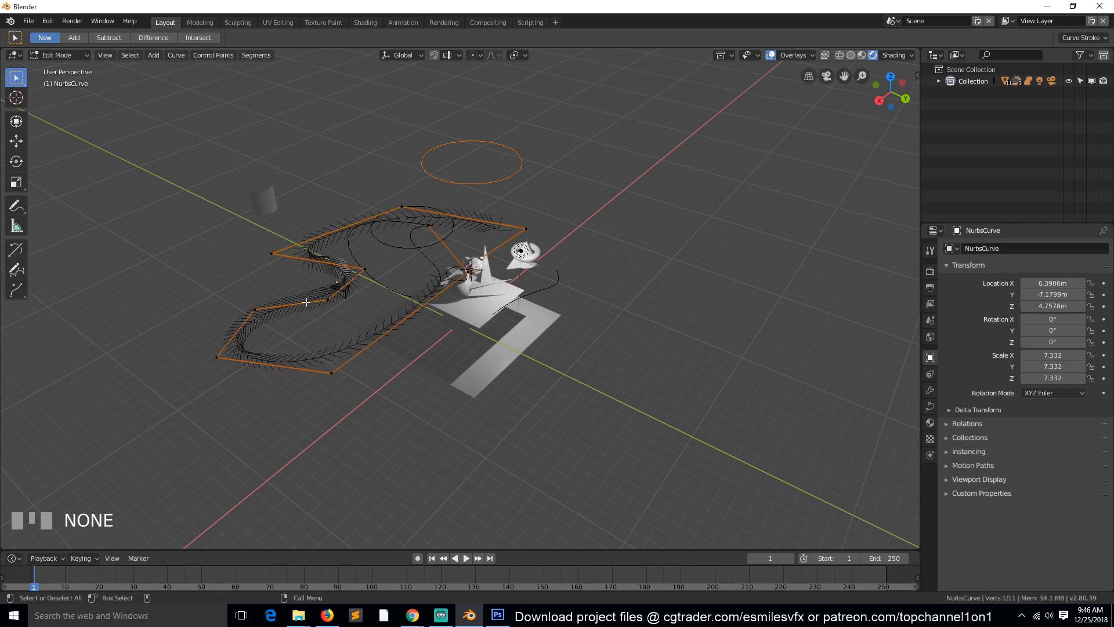
key("Tab")
Extrude all control points of the surface circle downward into an open cylindrical wall and return to Object Mode
left_click(451, 180)
key("Tab")
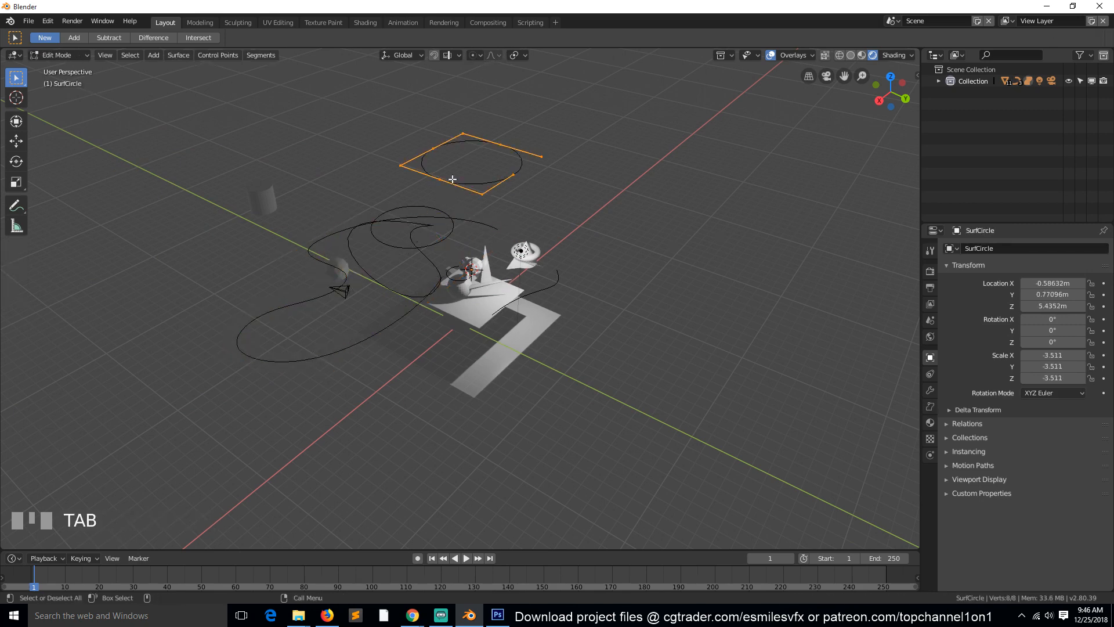
left_click(453, 180)
key("a")
key("e")
left_click(449, 223)
key("Tab")
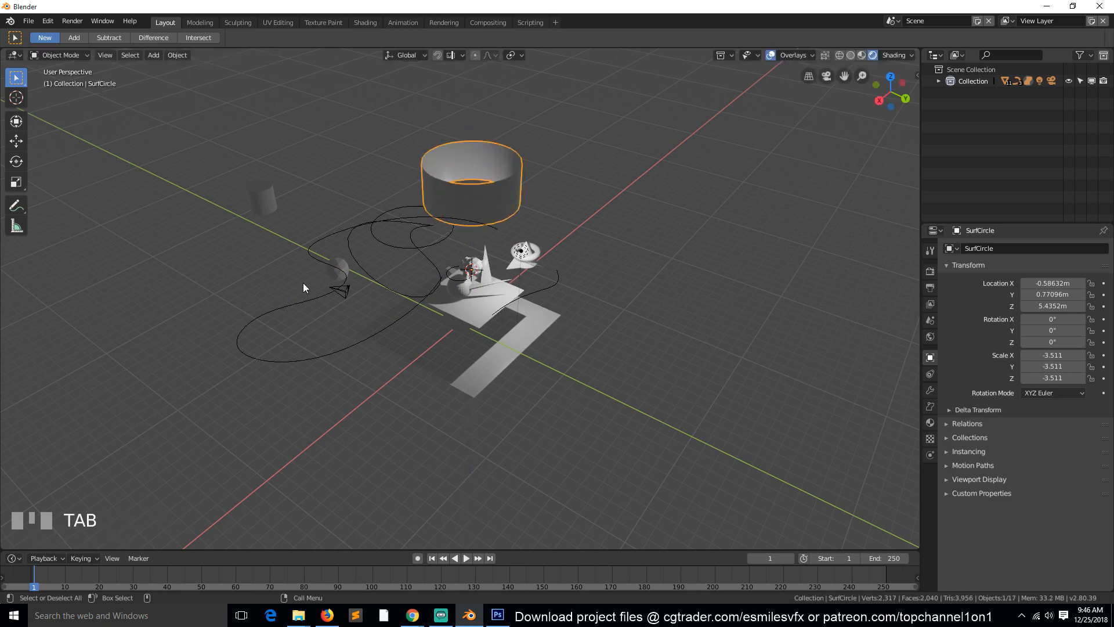
Try extruding all control points of the NURBS curve, undo the extrusion and return to Object Mode
left_click(305, 307)
key("Tab")
key("a")
key("e")
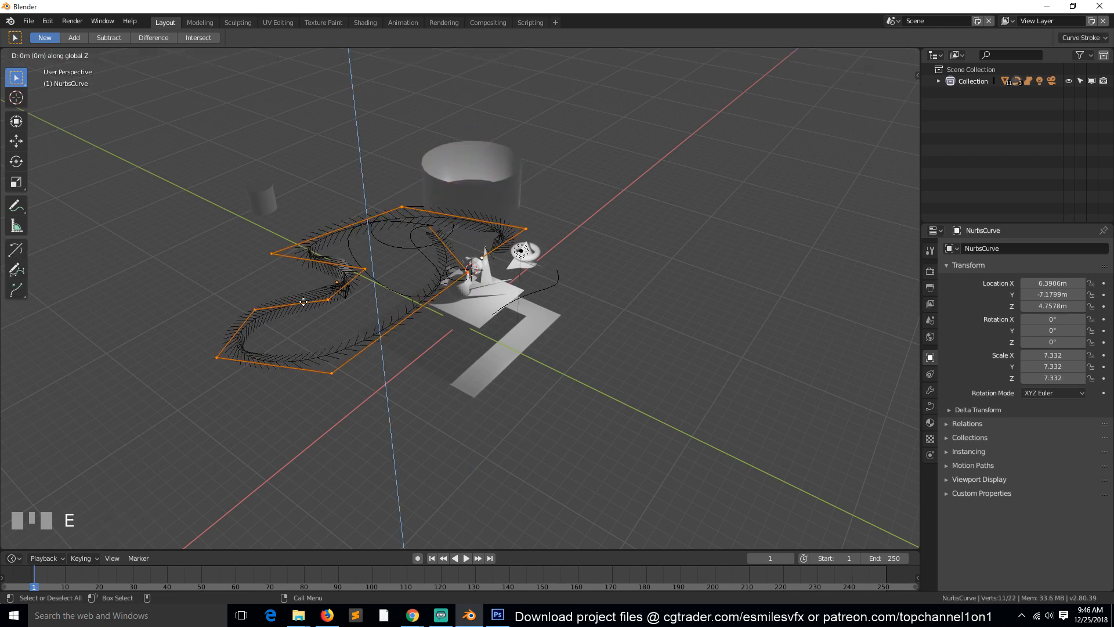
left_click(301, 393)
key("ctrl+z")
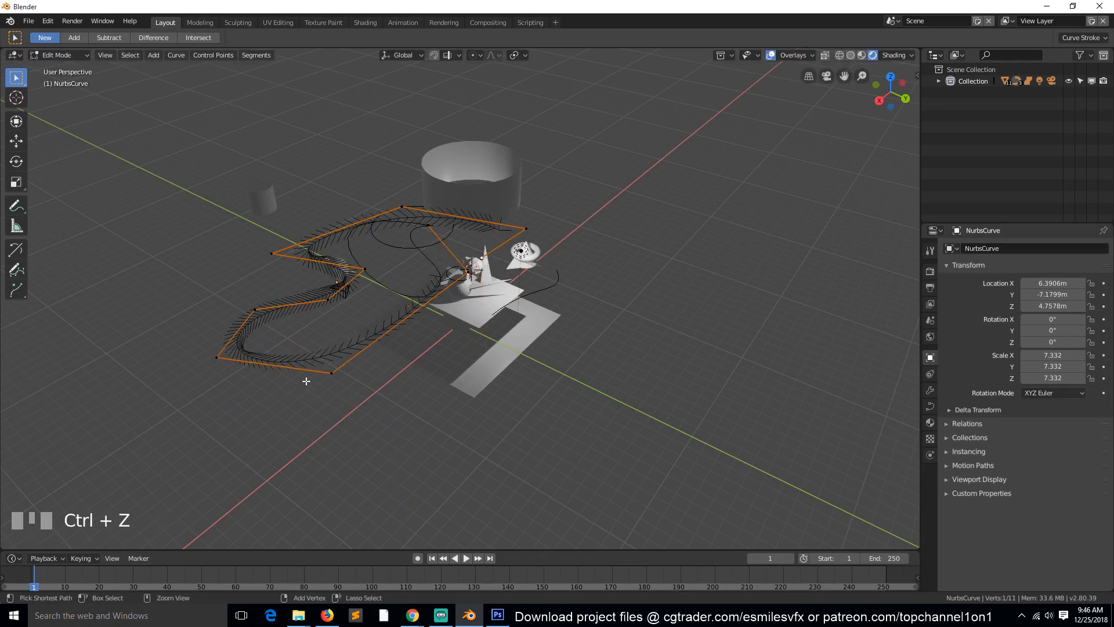
key("Tab")
key("grave")
key("Tab")
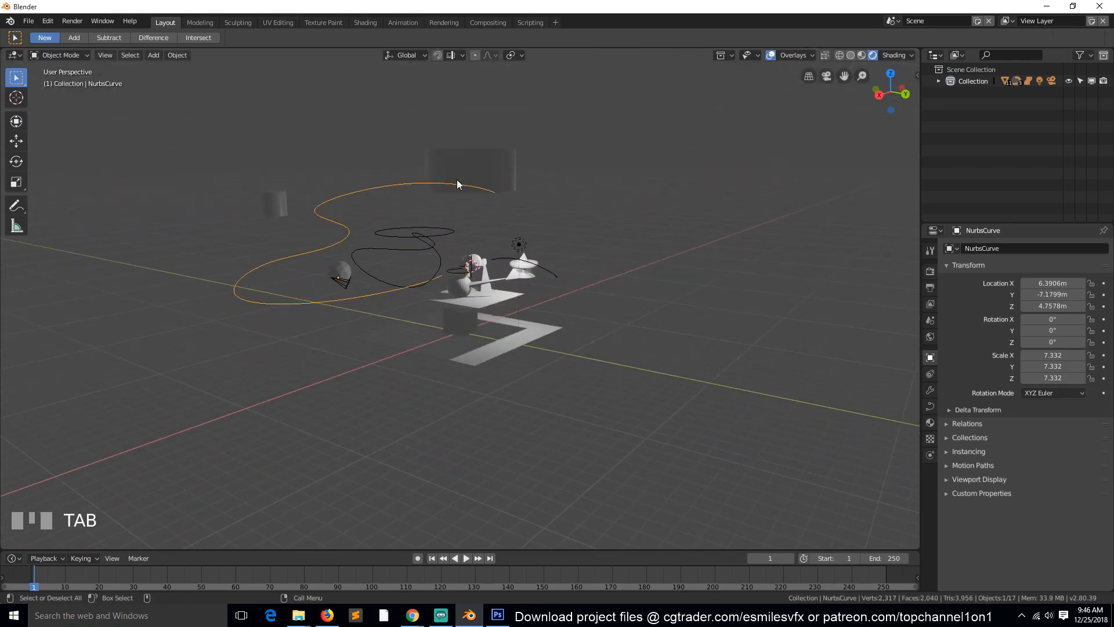
Select the extruded surface circle, switch into and out of Edit Mode on it, and delete it
left_click(475, 171)
key("Tab")
key("grave")
key("Tab")
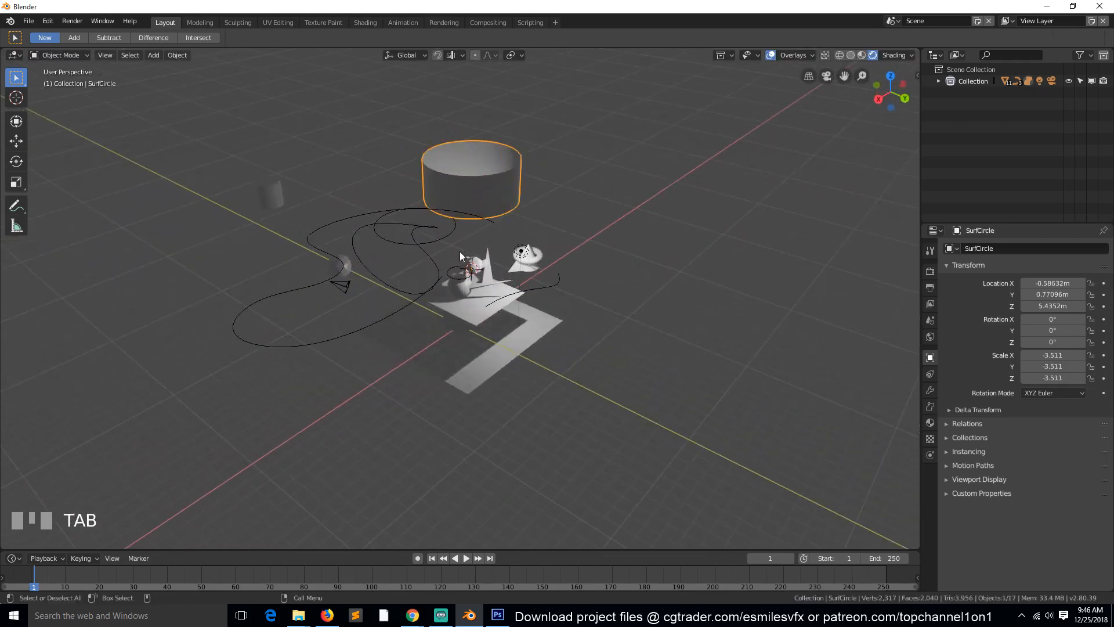
key("Delete")
Add a metaball of type Ball and move it up above the torus and cone
key("grave")
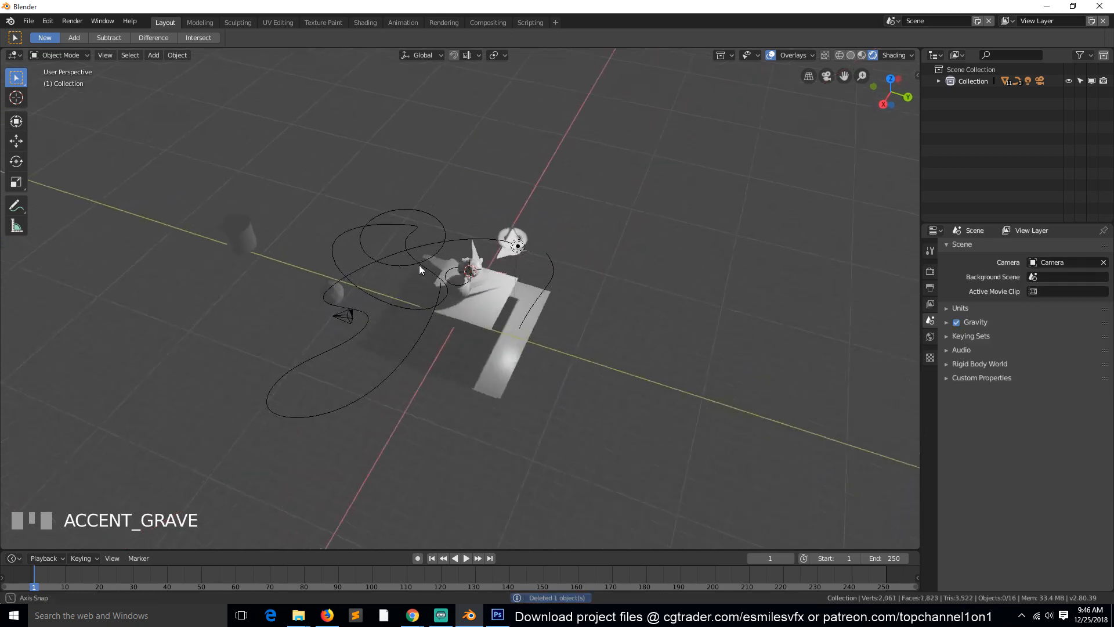
mouse_move(396, 235)
middle_mouse_down()
mouse_move(376, 241)
mouse_move(403, 243)
middle_mouse_up()
key("shift+a")
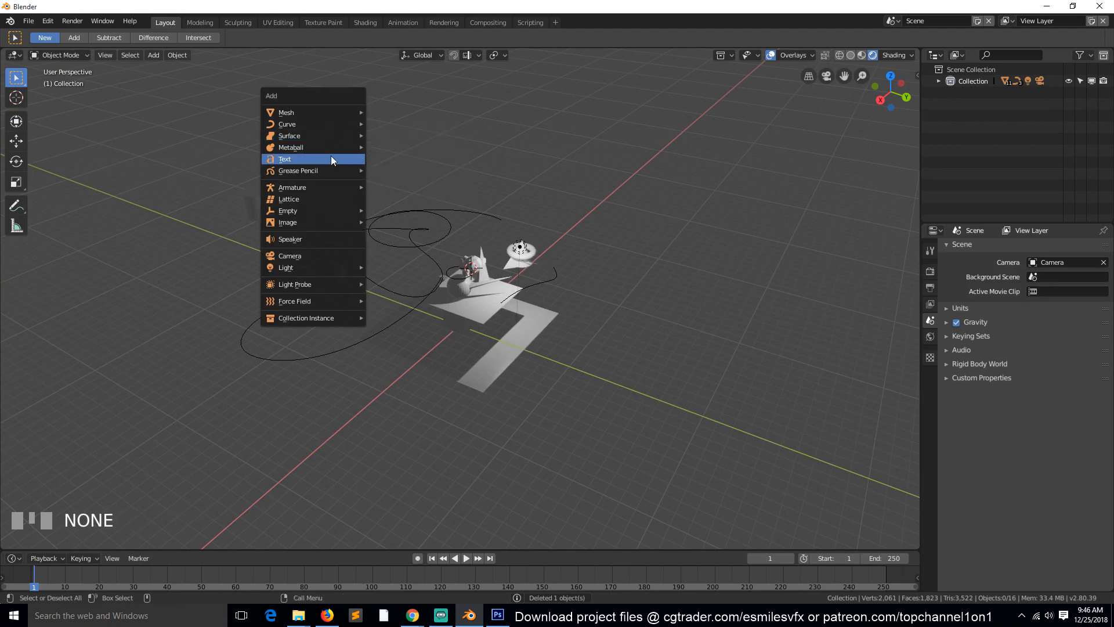
mouse_move(339, 146)
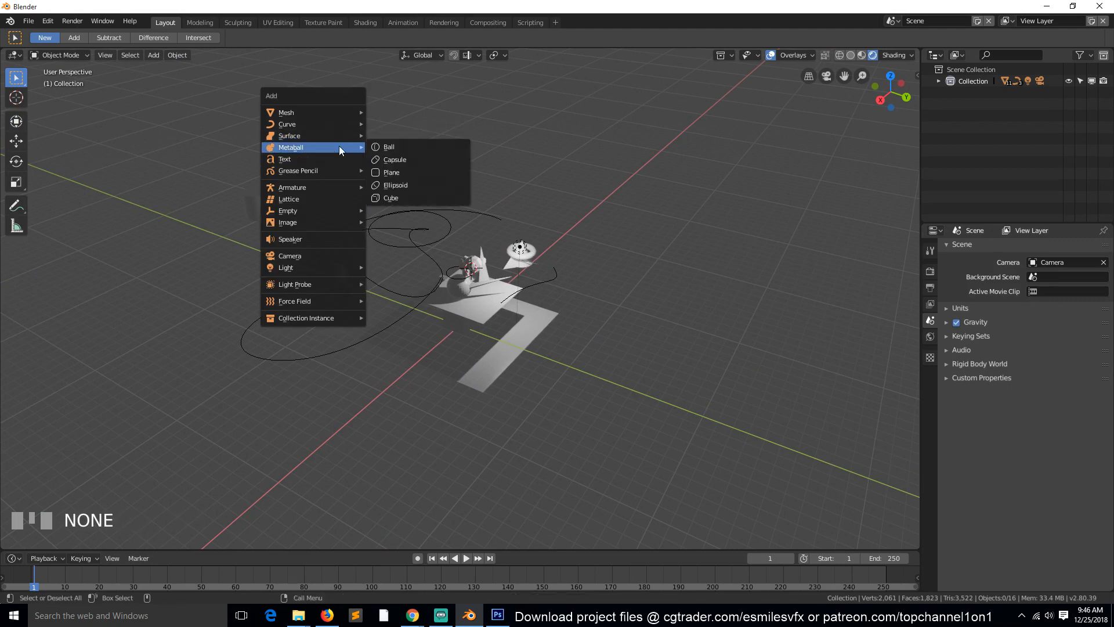
left_click(407, 147)
key("g")
left_click(521, 192)
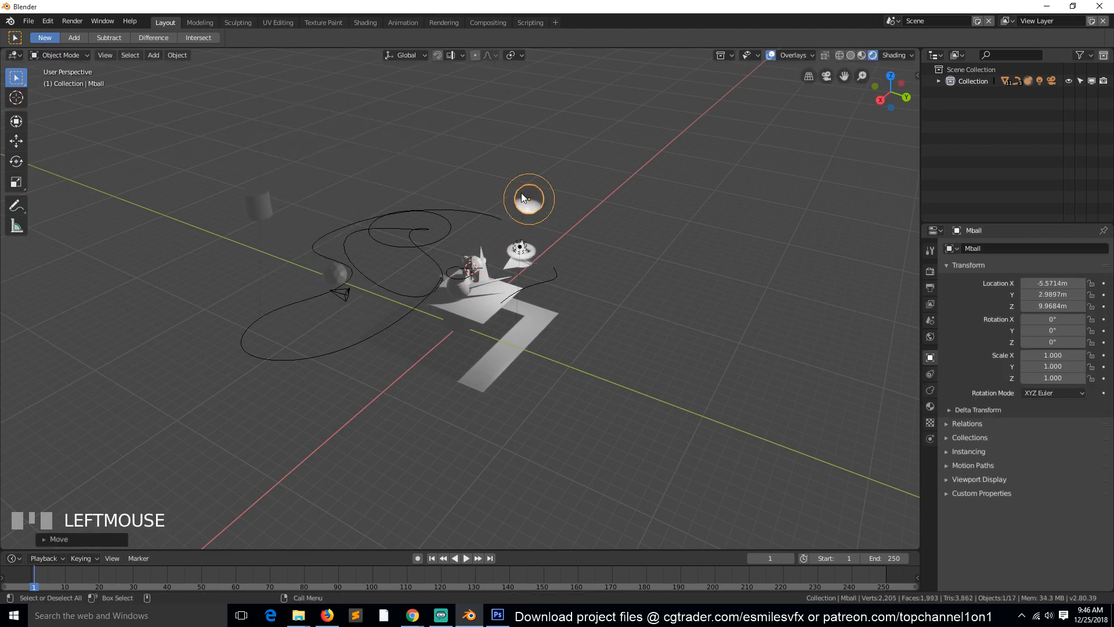
Enter Edit Mode on the metaball and duplicate its ball close enough to the original for the two to blend
key("Tab")
key("Tab")
left_click(88, 56)
left_click(58, 78)
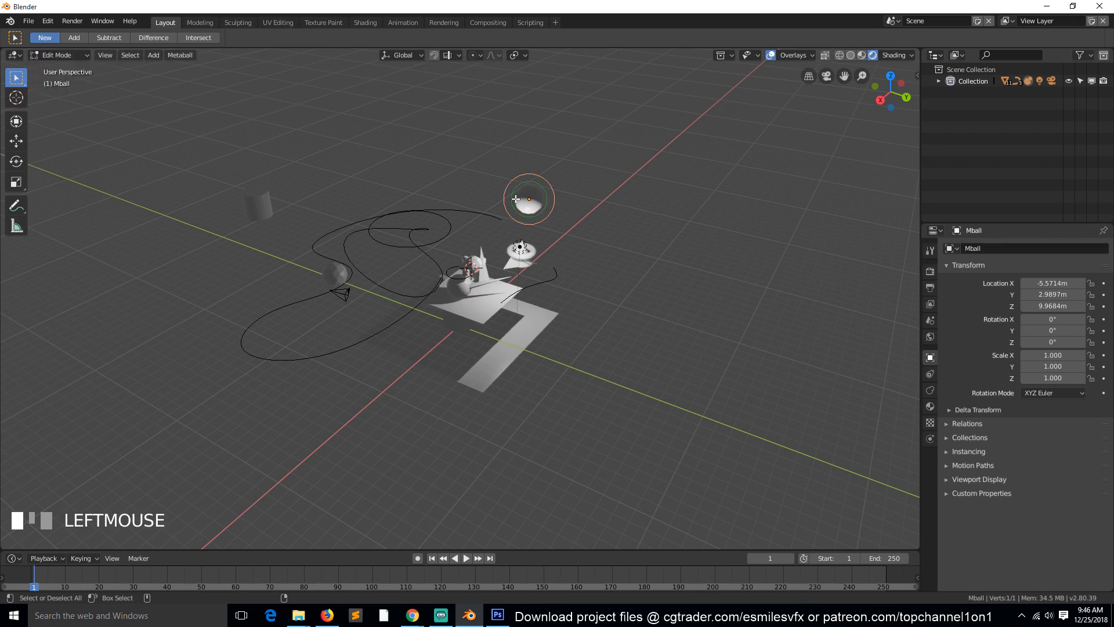
key("shift+d")
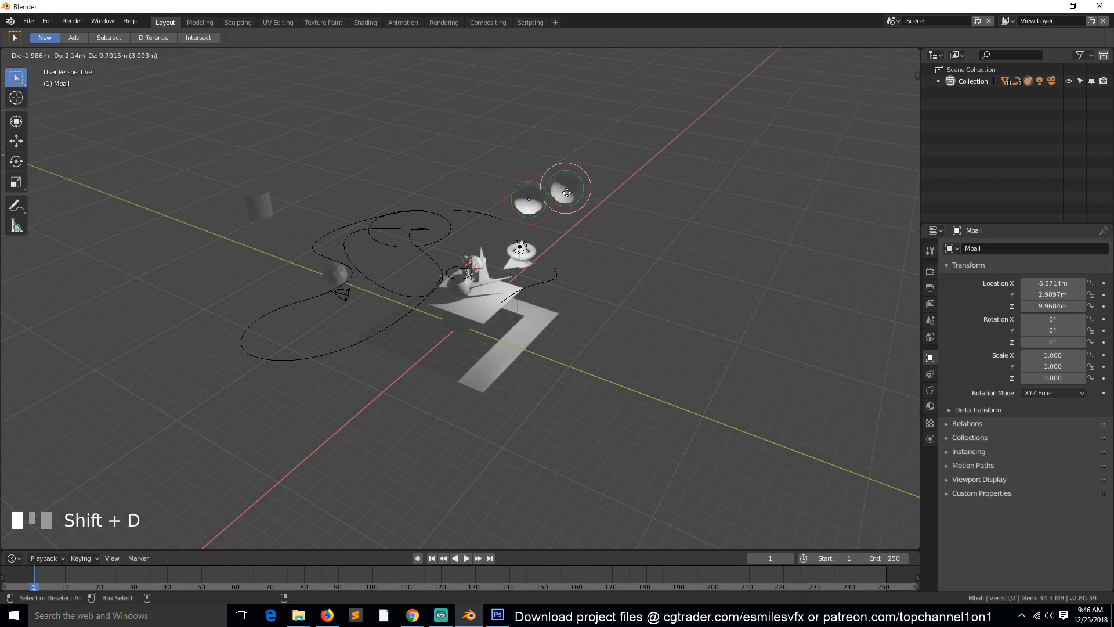
left_click(557, 187)
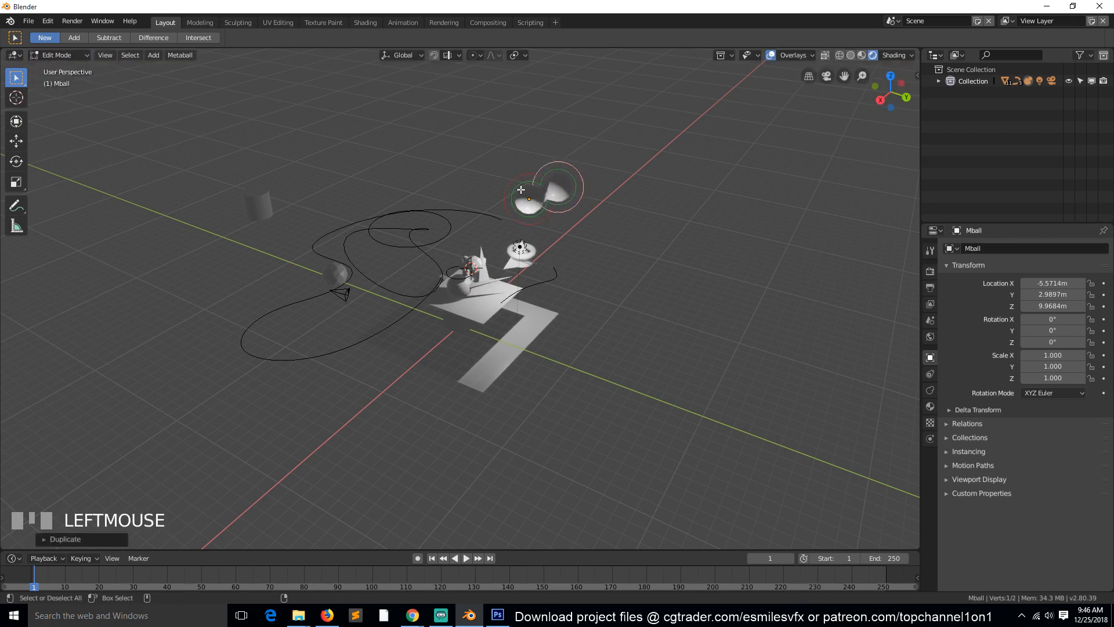
key("shift+d")
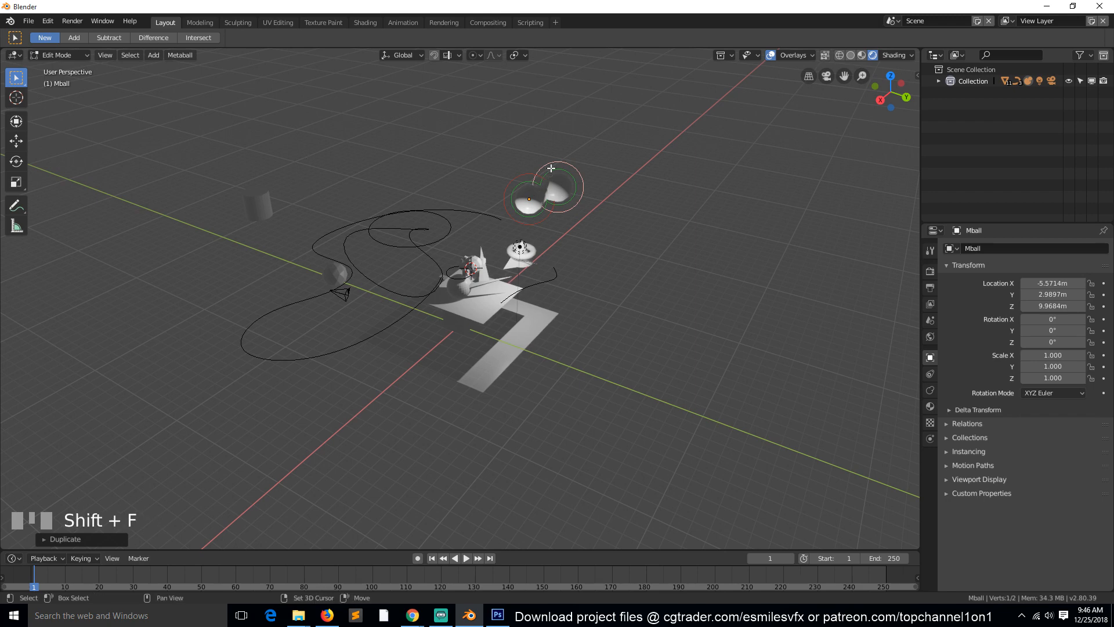
Place another duplicate ball above the metaball pair, then duplicate it again and scale that copy down to form a small branch
left_click(585, 172)
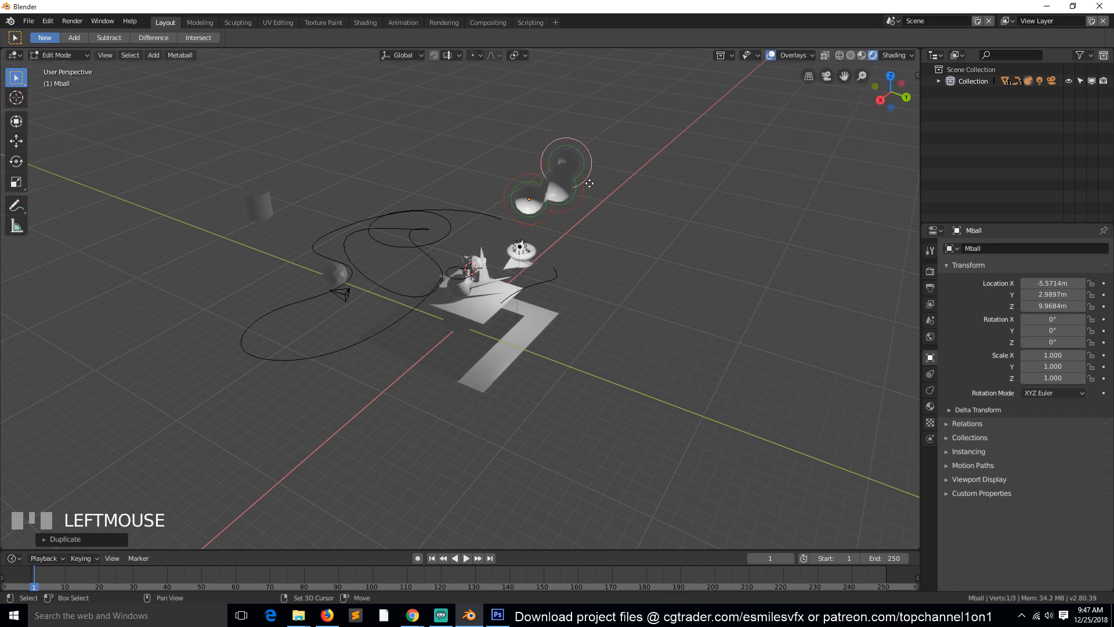
key("shift+d")
key("s")
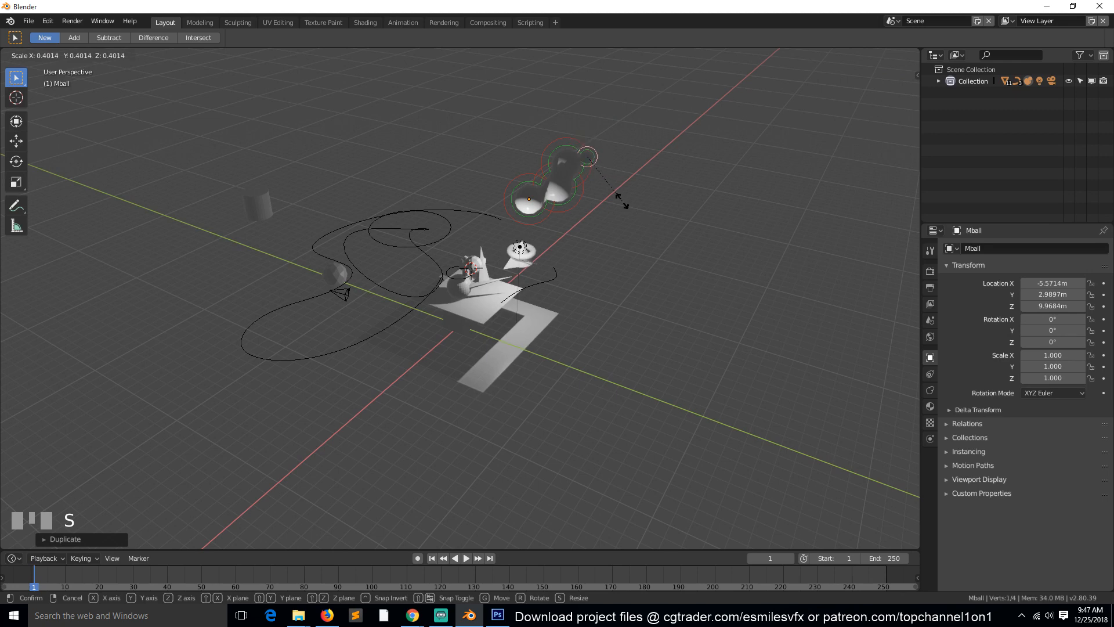
left_click(643, 213)
Duplicate the small ball across to form a second branch, add another copy at its tip, and resize and move that copy closer
key("shift+d")
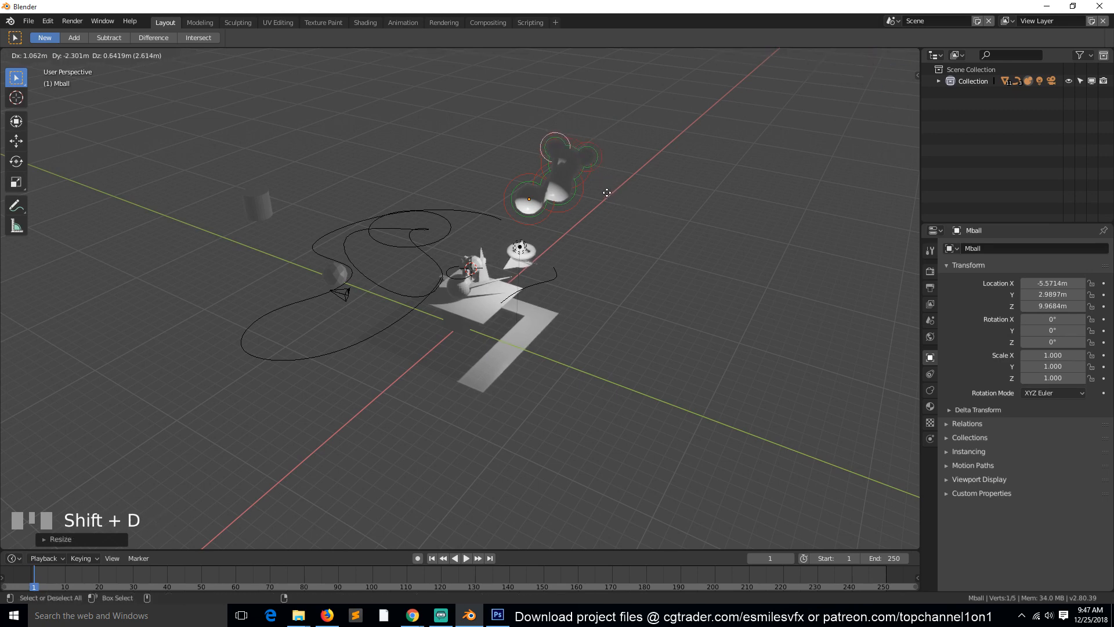
left_click(604, 192)
key("shift+d")
left_click(604, 176)
key("s")
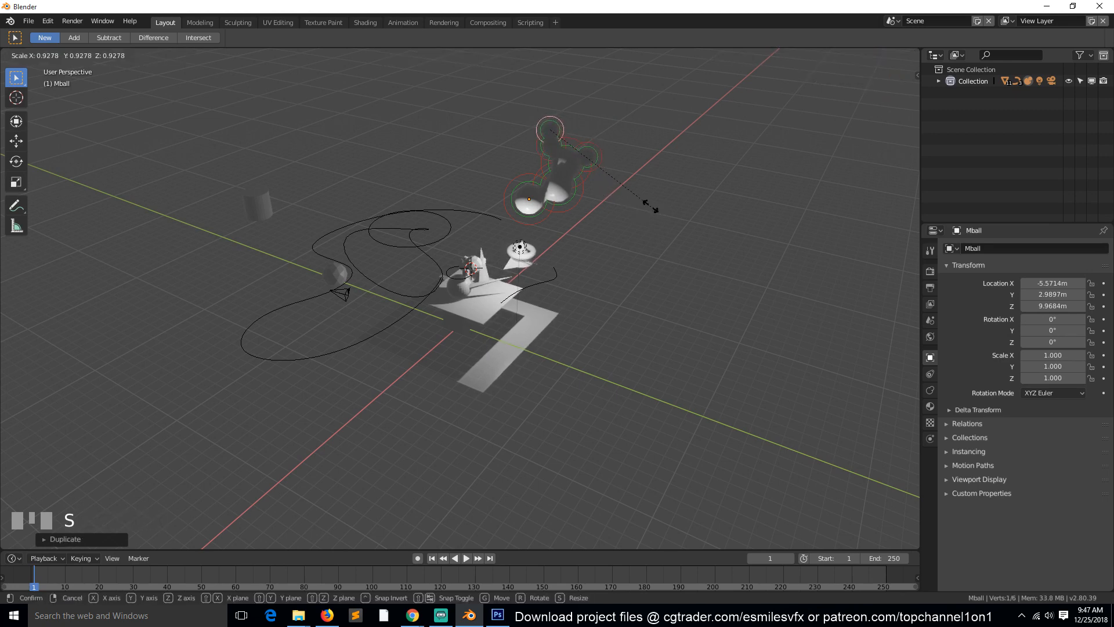
left_click(644, 189)
key("g")
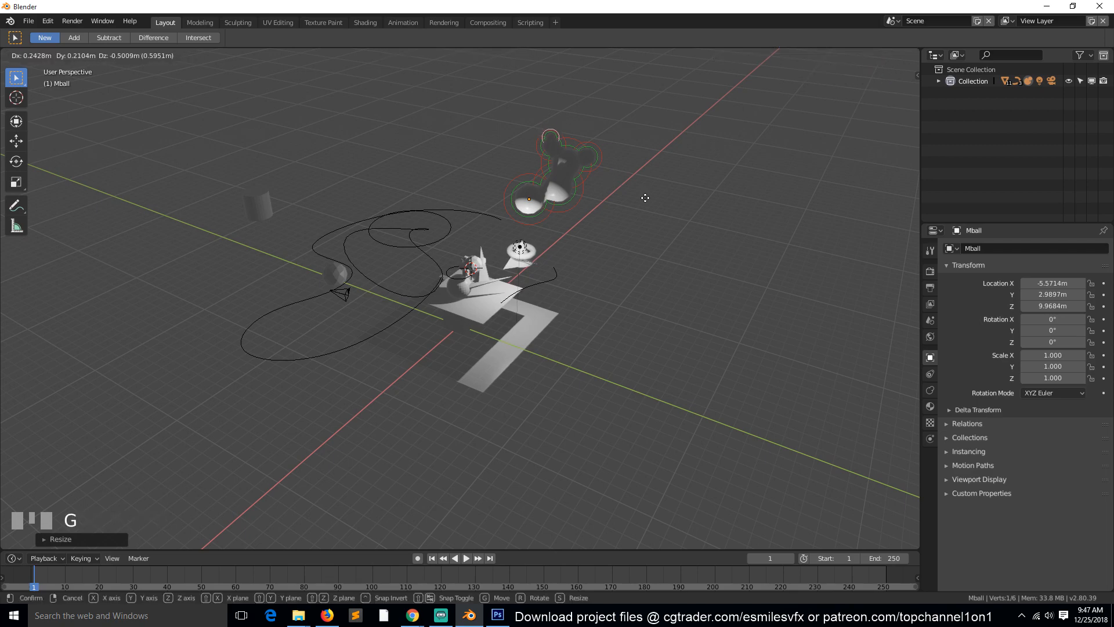
left_click(645, 198)
Return to Object Mode and move the whole metaball to about X -6.96 m, Y 4.25 m, Z 9.60 m
key("Tab")
key("grave")
middle_click_drag(671, 246, 638, 220)
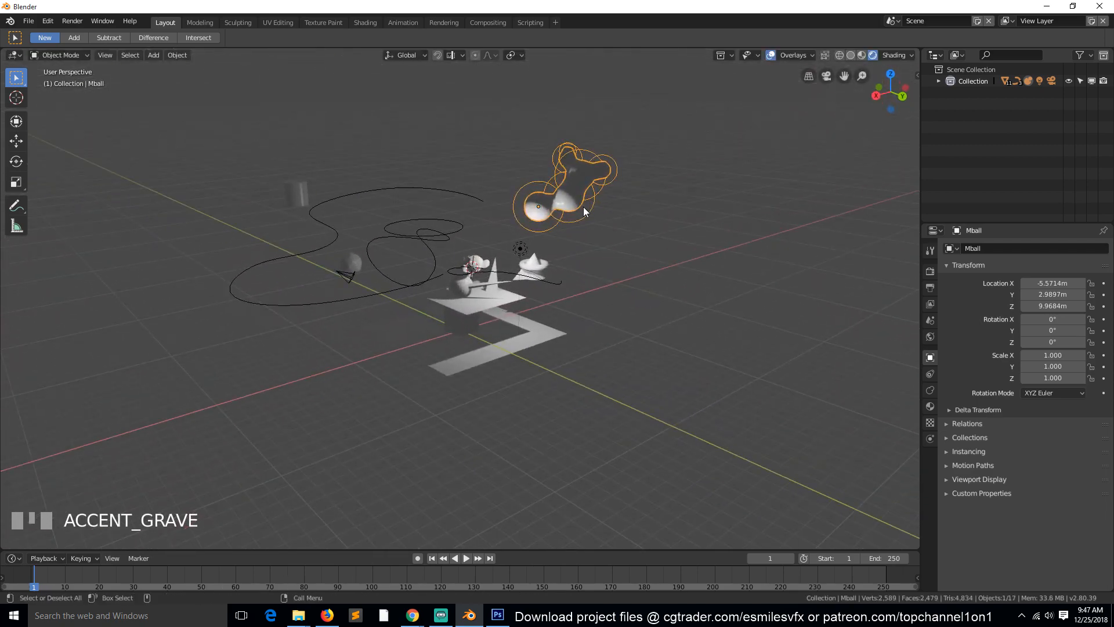
key("g")
left_click(594, 210)
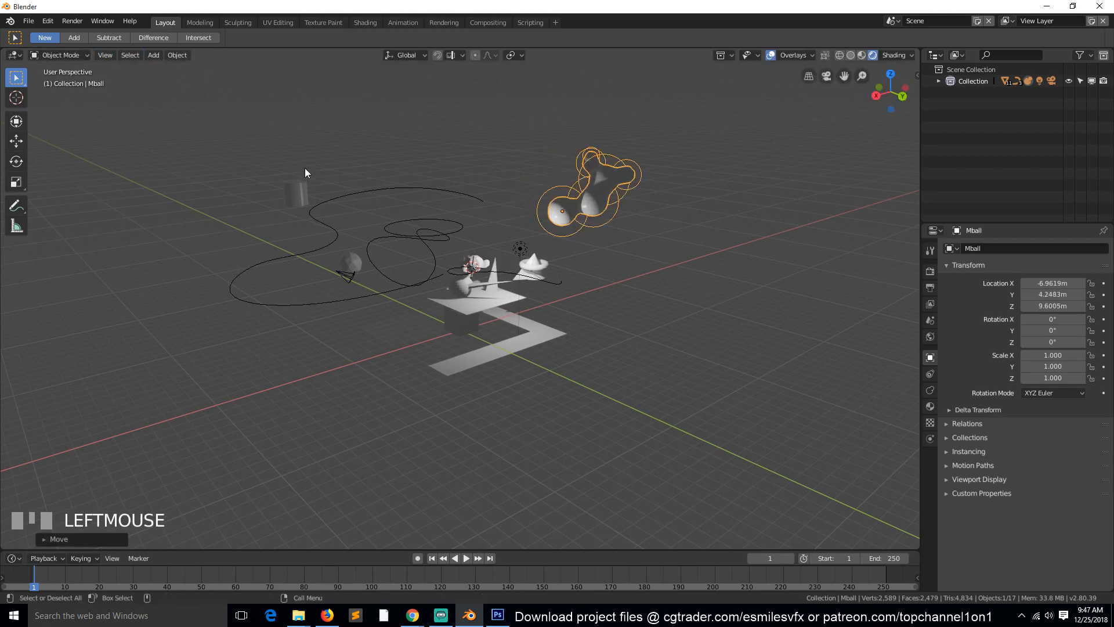
Add a text object, scale it to about 6.965, and raise it along Z to about 16.06 m
key("shift+a")
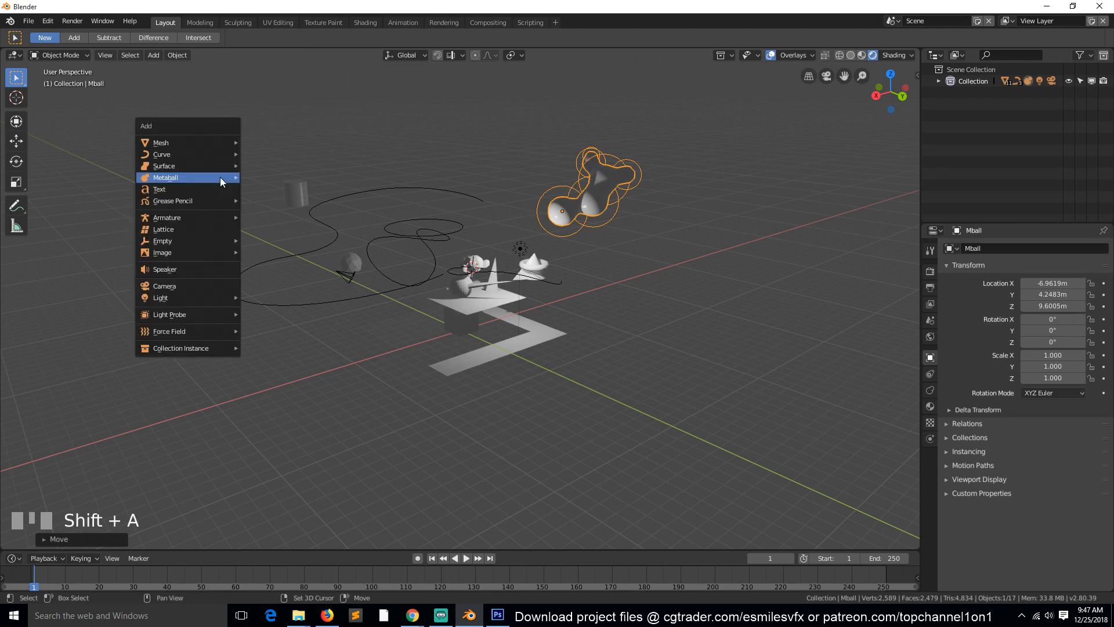
left_click(218, 190)
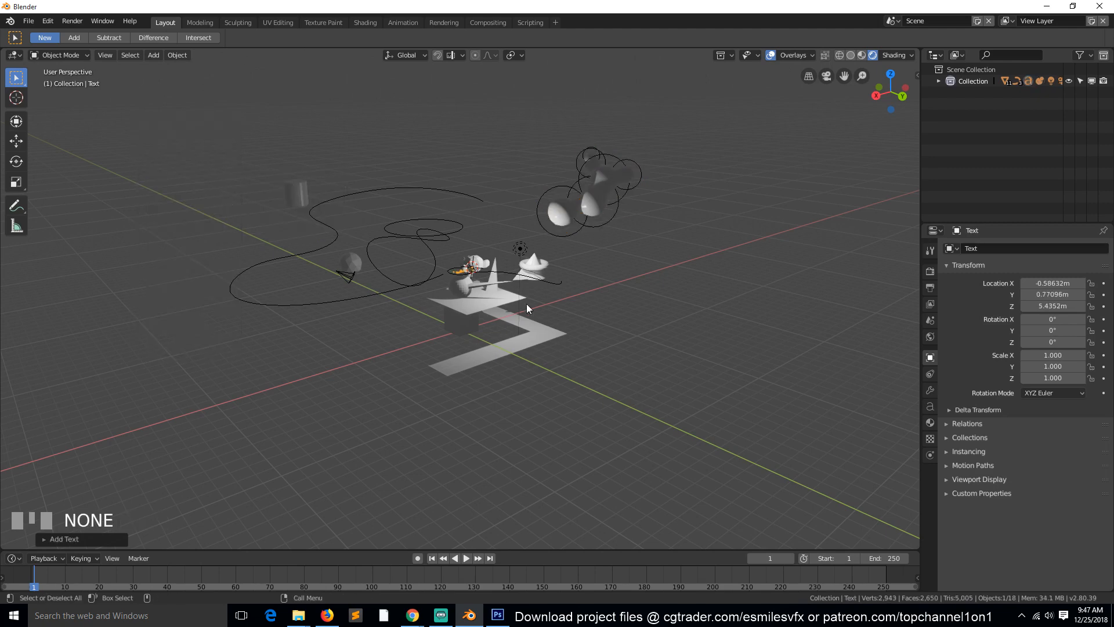
key("s")
left_click(829, 489)
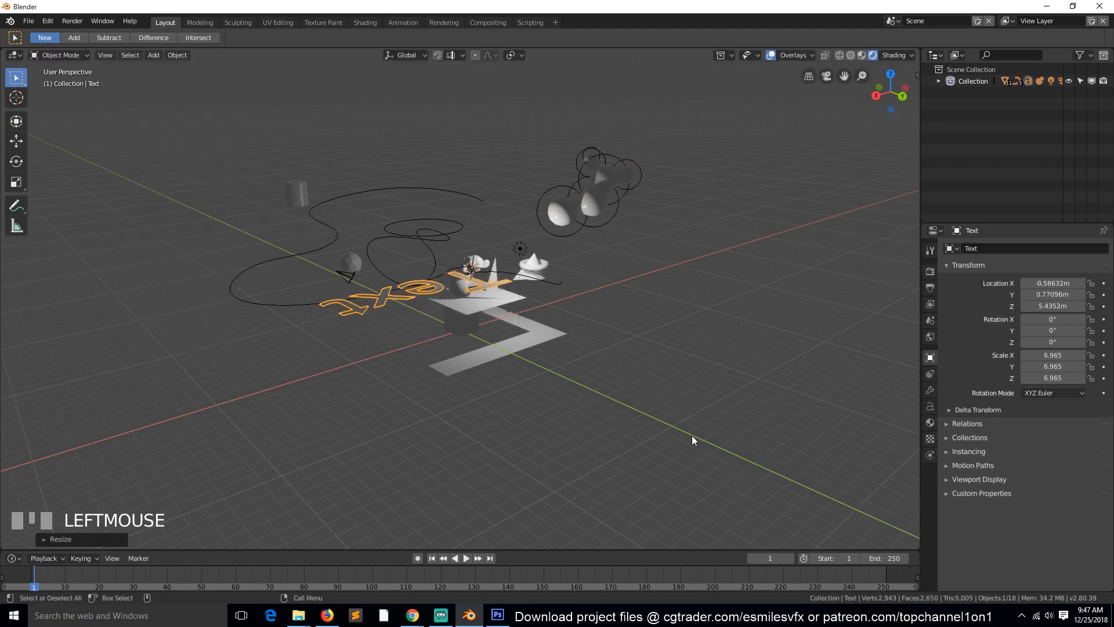
key("g")
key("z")
left_click(509, 249)
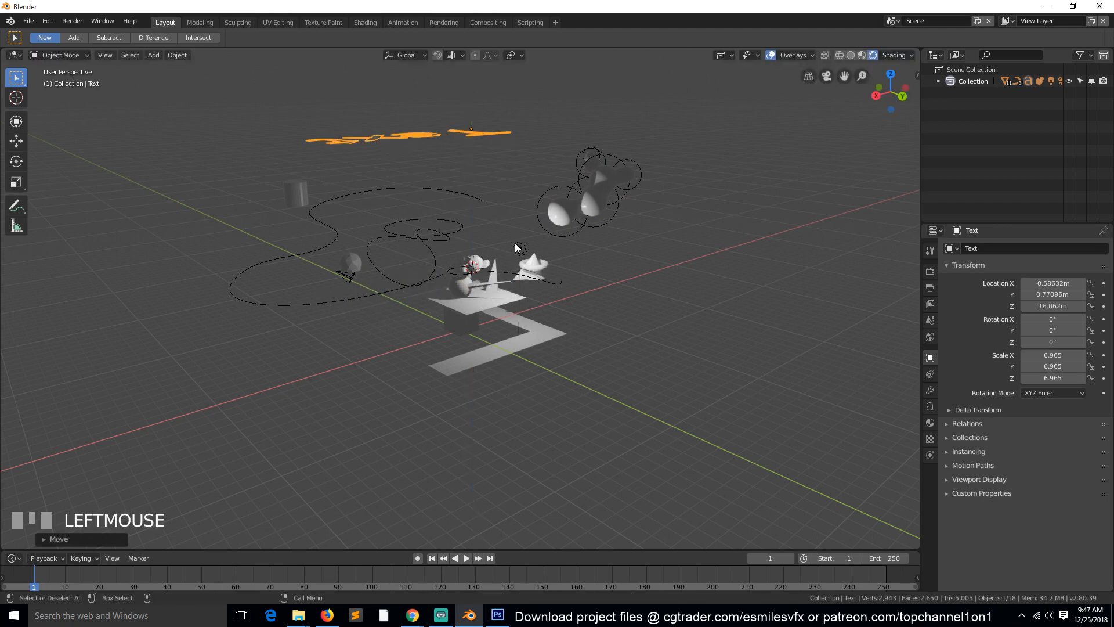
Rotate the text object by 190° about the global X axis
key("r")
type("x")
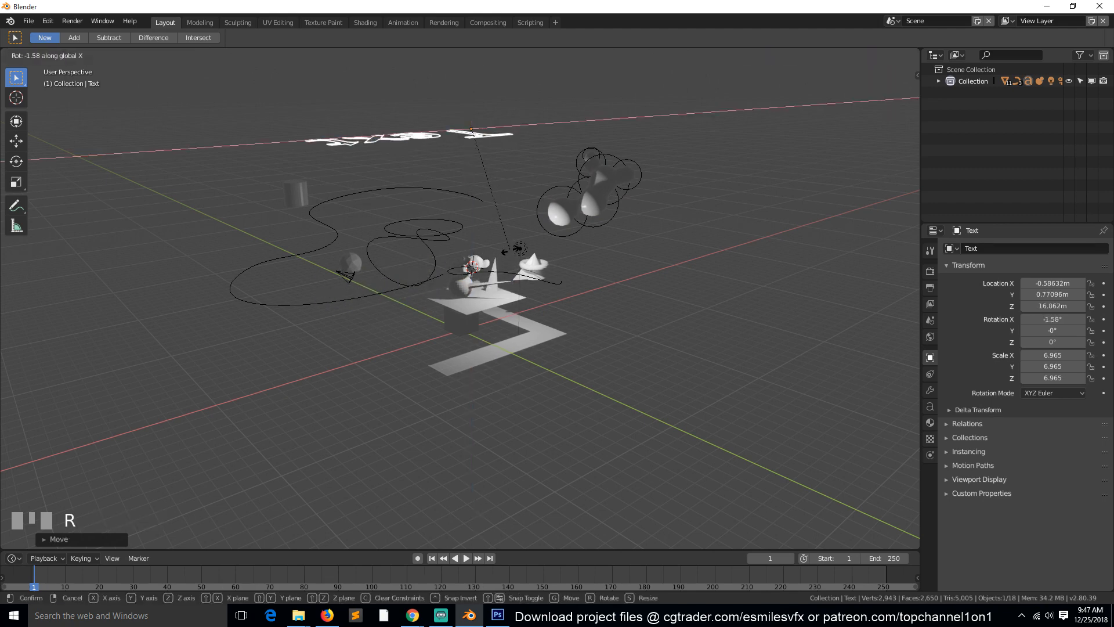
type("190")
key("Return")
type("r")
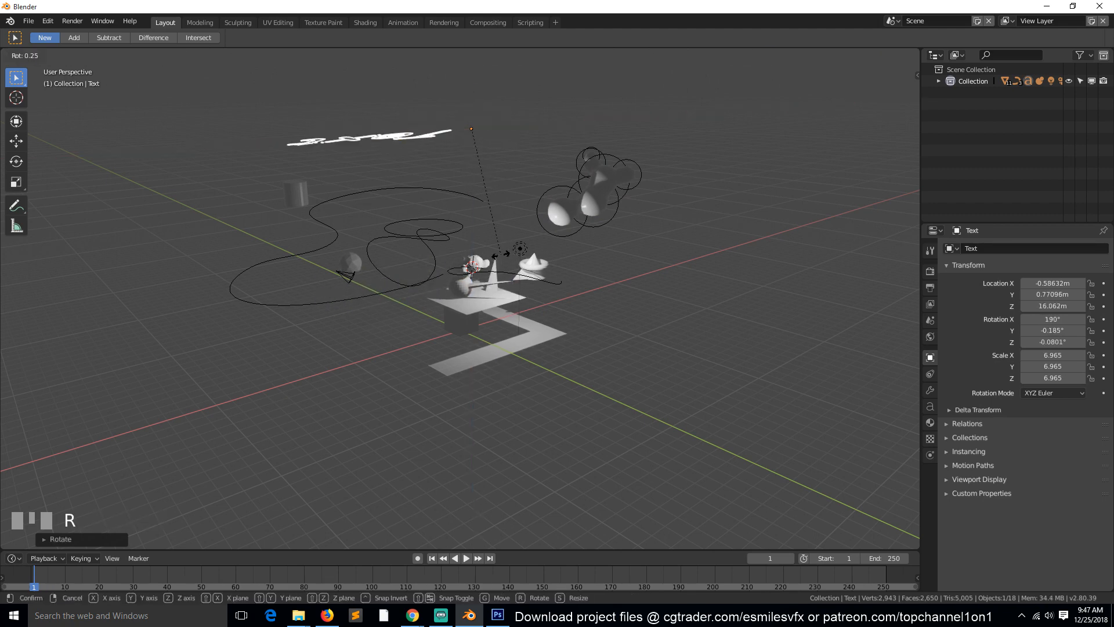
type("y90")
right_click(499, 255)
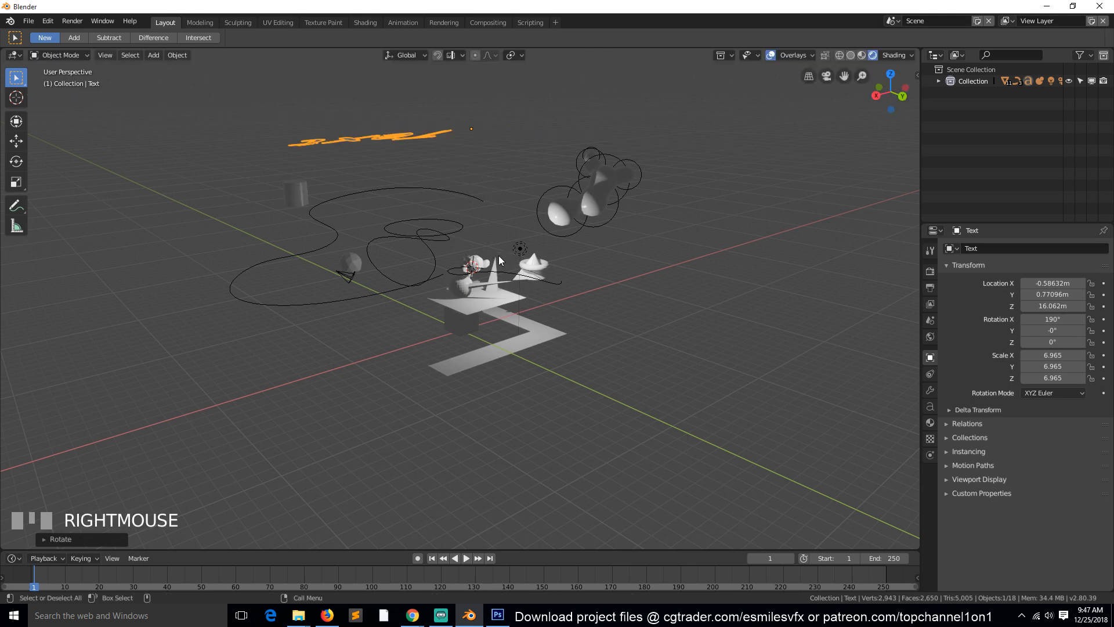
Activate the Transform tool to show the combined move, rotate and scale gizmo on the text object
middle_click_drag(495, 166, 469, 219)
left_click(17, 121)
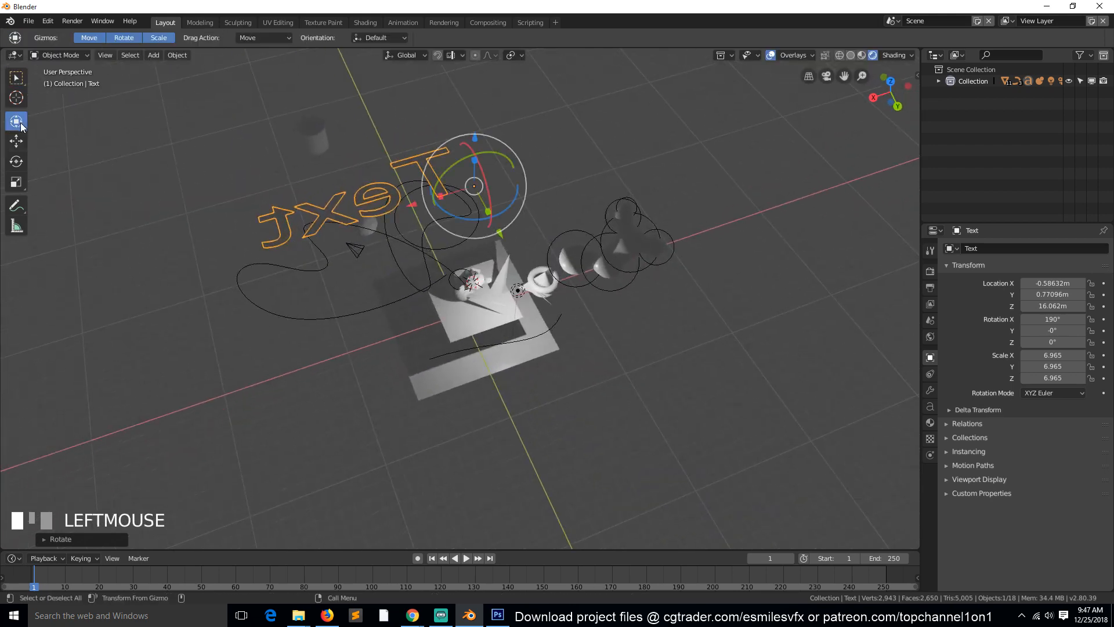
middle_click_drag(585, 203, 731, 123)
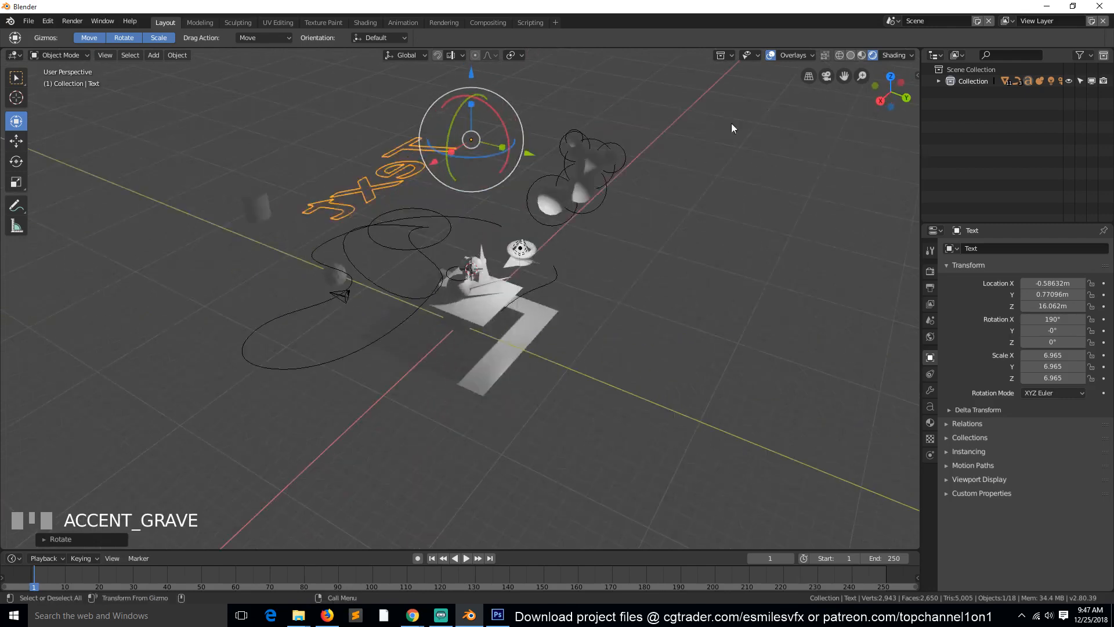
Switch the viewport to Solid shading and set the object color option to Random
left_click(850, 54)
mouse_move(681, 170)
middle_mouse_down()
mouse_move(764, 180)
mouse_move(864, 83)
middle_mouse_up()
left_click(893, 56)
left_click(926, 180)
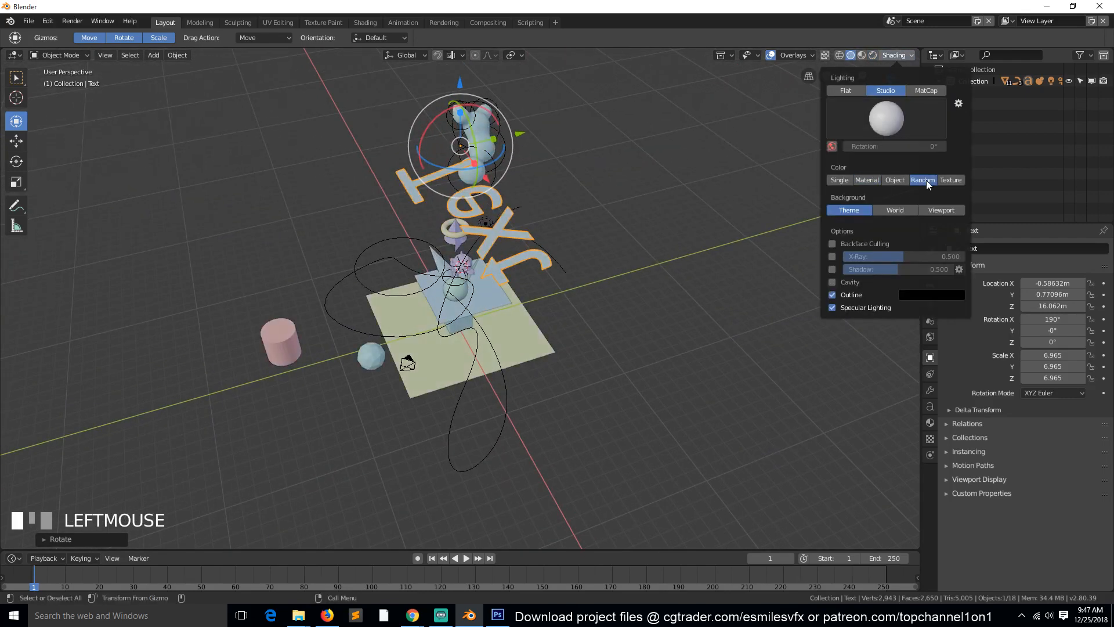
mouse_move(667, 215)
middle_mouse_down()
mouse_move(557, 231)
mouse_move(536, 164)
mouse_move(457, 116)
middle_mouse_up()
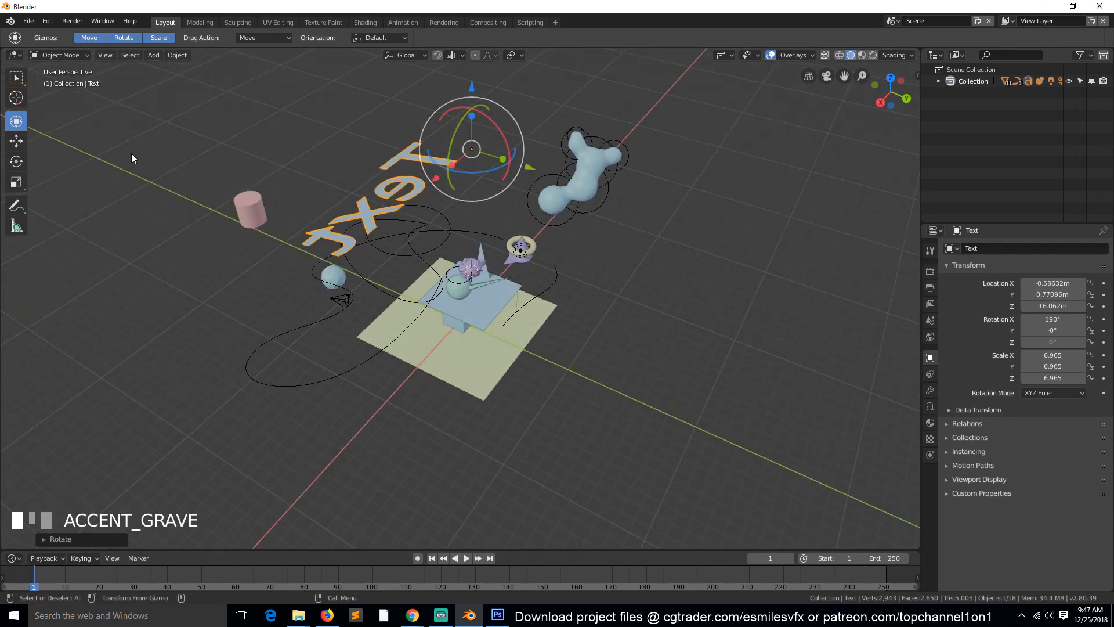
With the Rotate tool, try turning the text about X, undo that rotation, and turn it slightly about X again using the gizmo
left_click(17, 161)
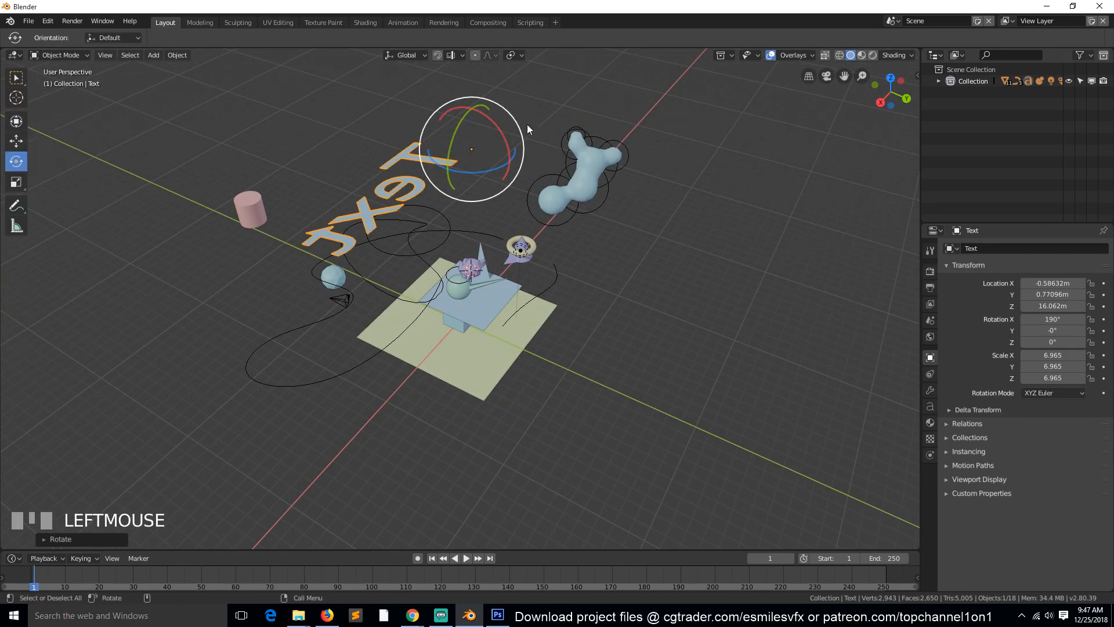
left_click_drag(500, 129, 513, 177)
key("ctrl+a")
key("ctrl+z")
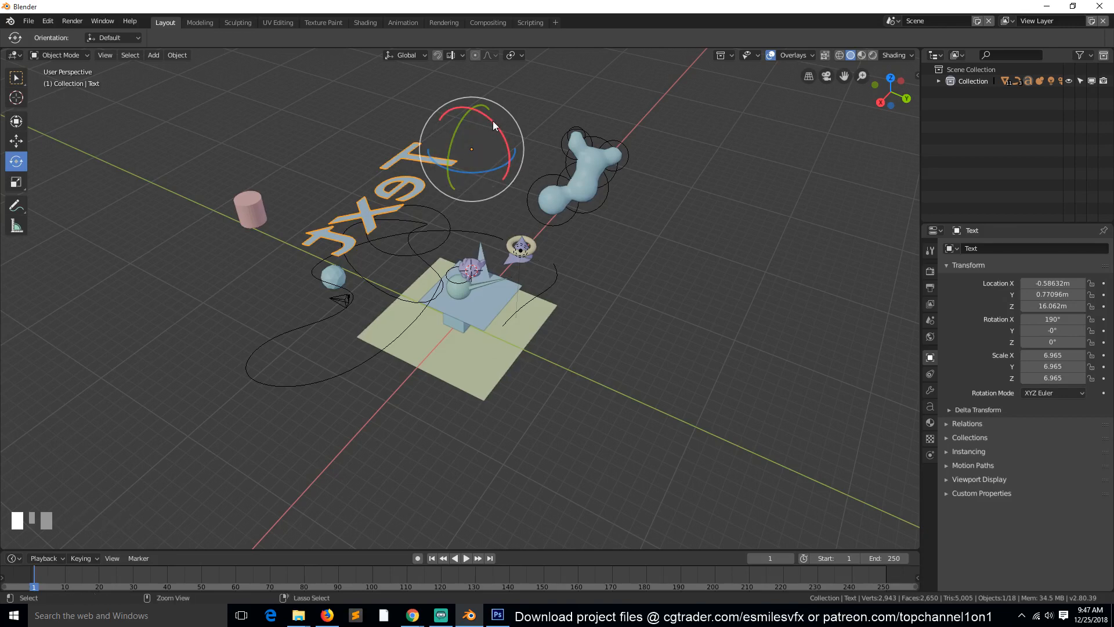
left_click_drag(493, 121, 514, 98, "ctrl")
Rotate the text object by -90° about the global X axis so that it stands upright
key("r")
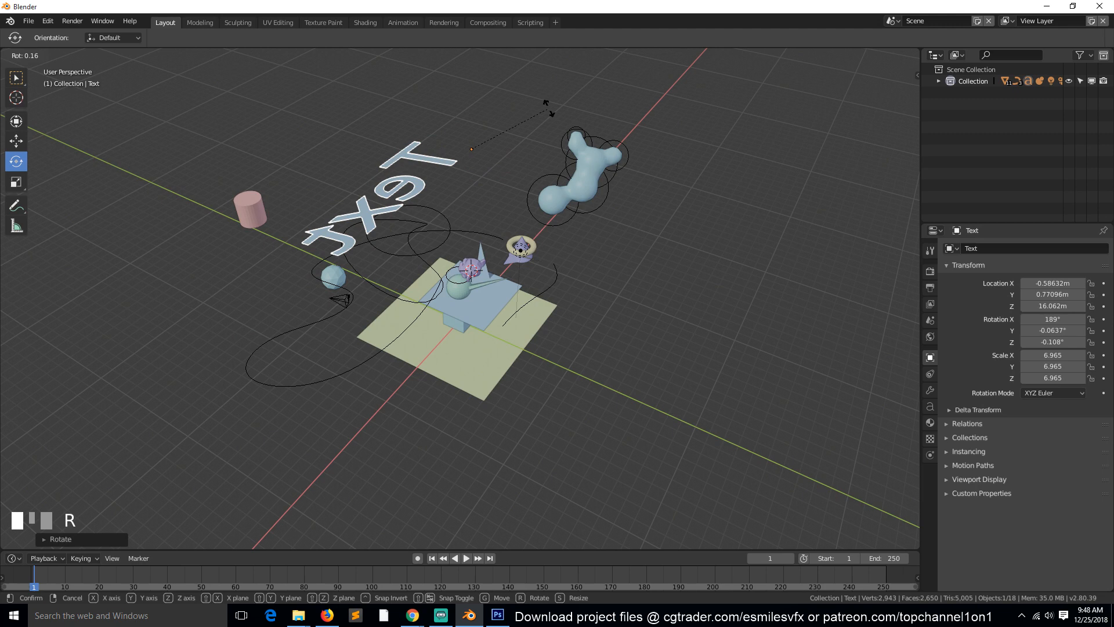
key("x")
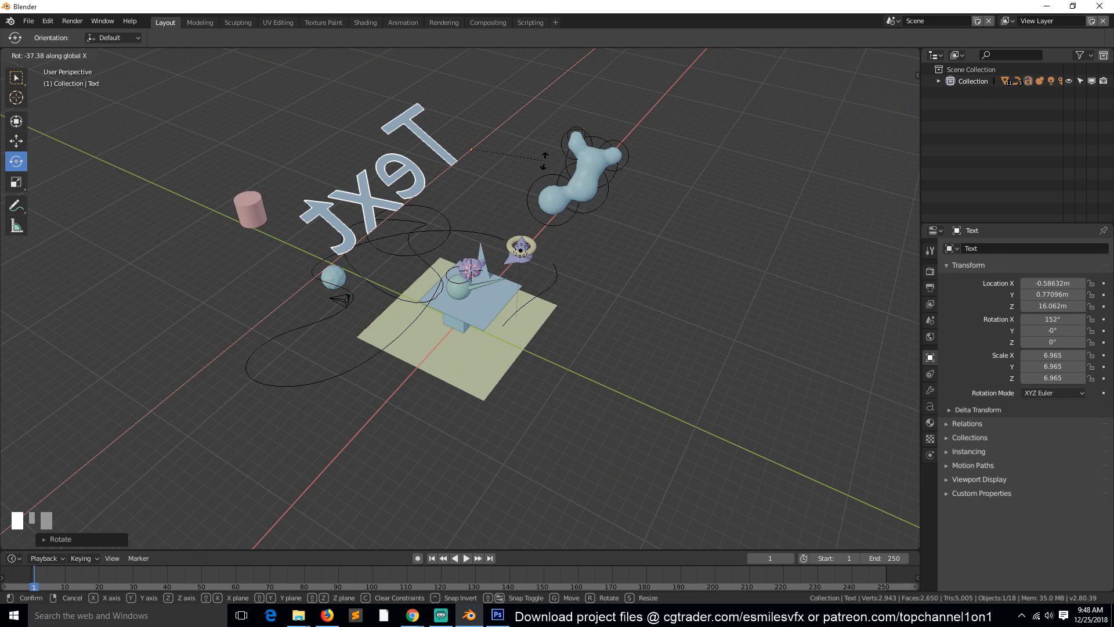
type("90")
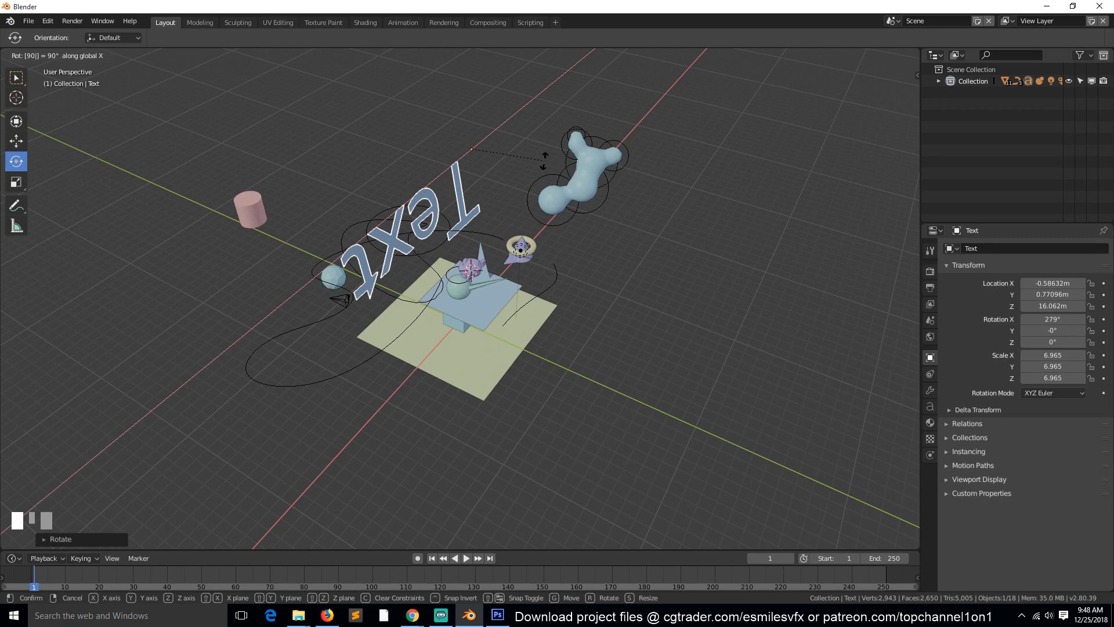
key("minus")
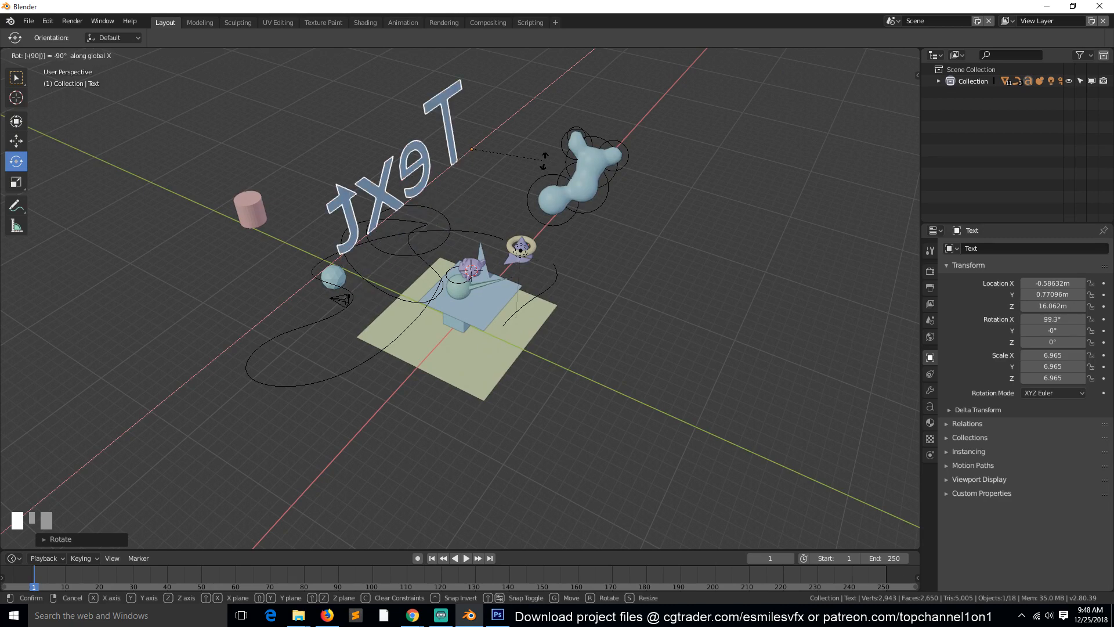
left_click(544, 161)
Examine the upright text from the front, the right side and an angled perspective, framing it in the viewport
middle_click_drag(544, 161, 374, 322)
key("KP_1")
key("KP_3")
key("KP_Decimal")
key("grave")
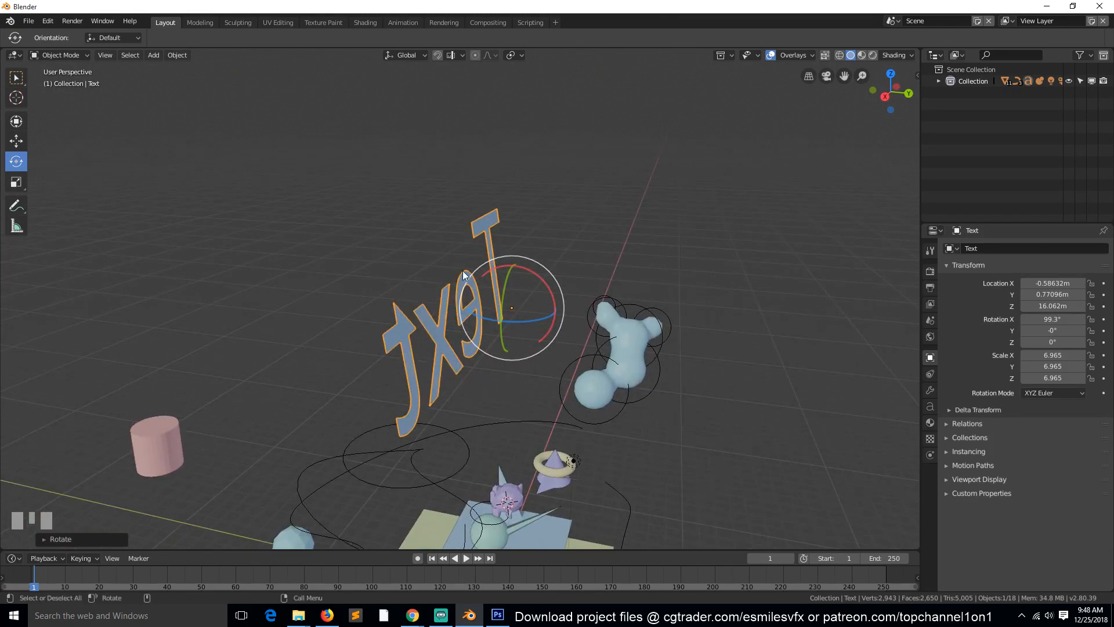
scroll(464, 273, "down", 3)
key("grave")
middle_click_drag(529, 304, 484, 297)
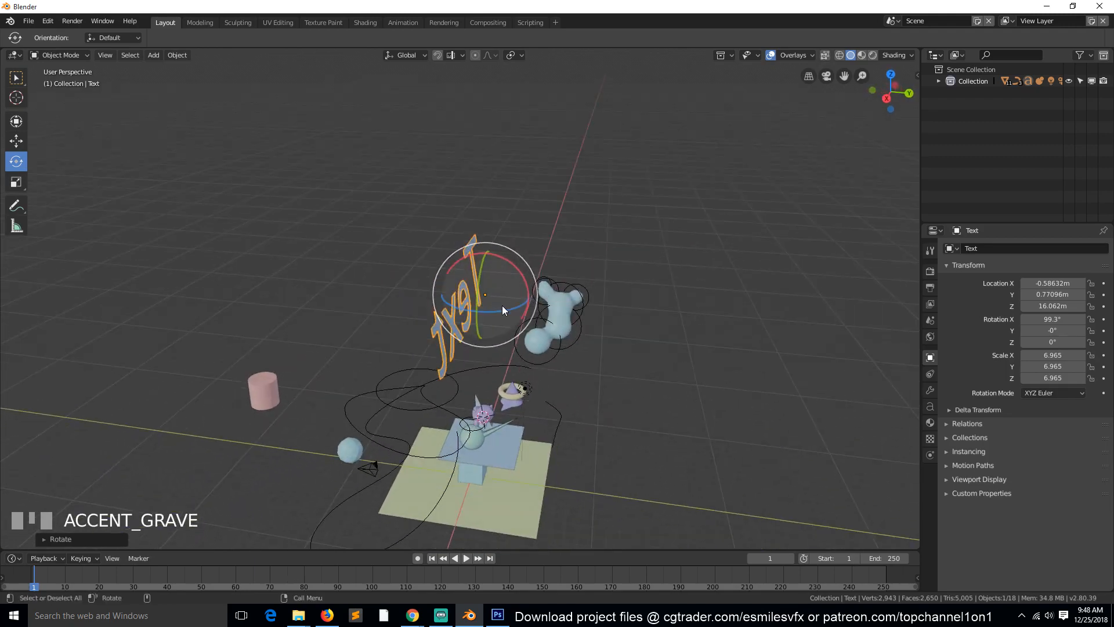
Show the text object's location, rotation, scale and dimensions in the viewport sidebar
key("n")
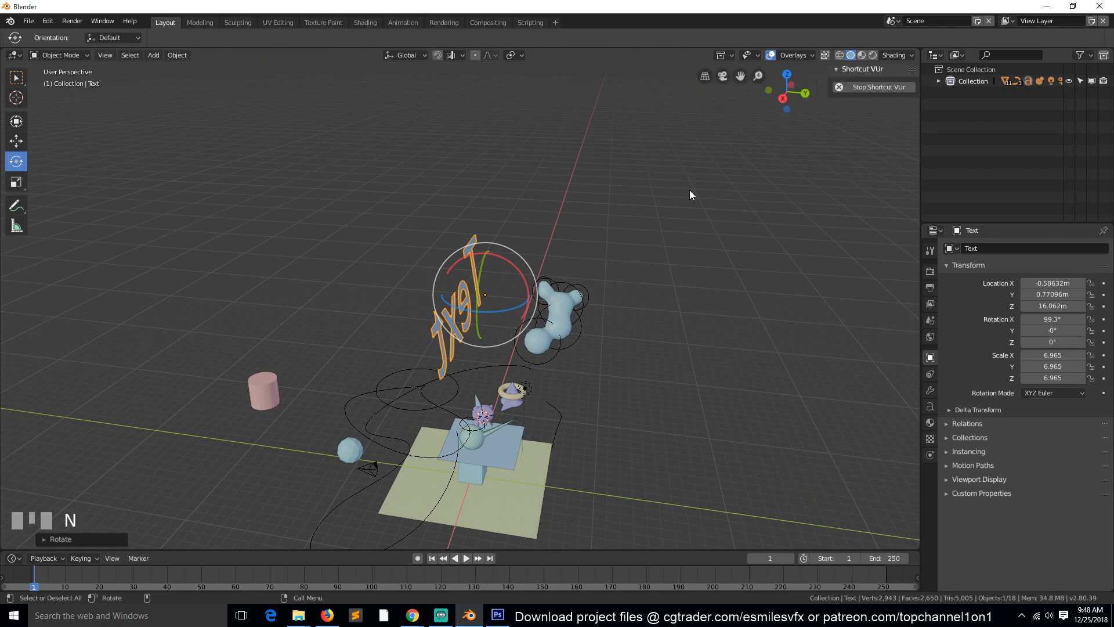
left_click(917, 75)
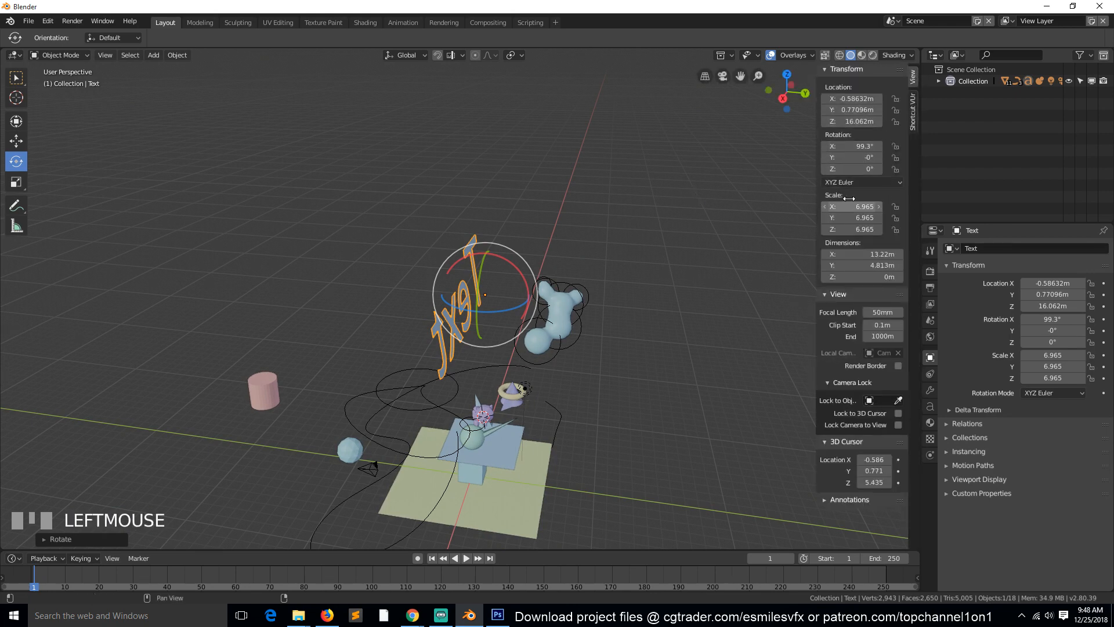
key("grave")
middle_click_drag(482, 287, 528, 274)
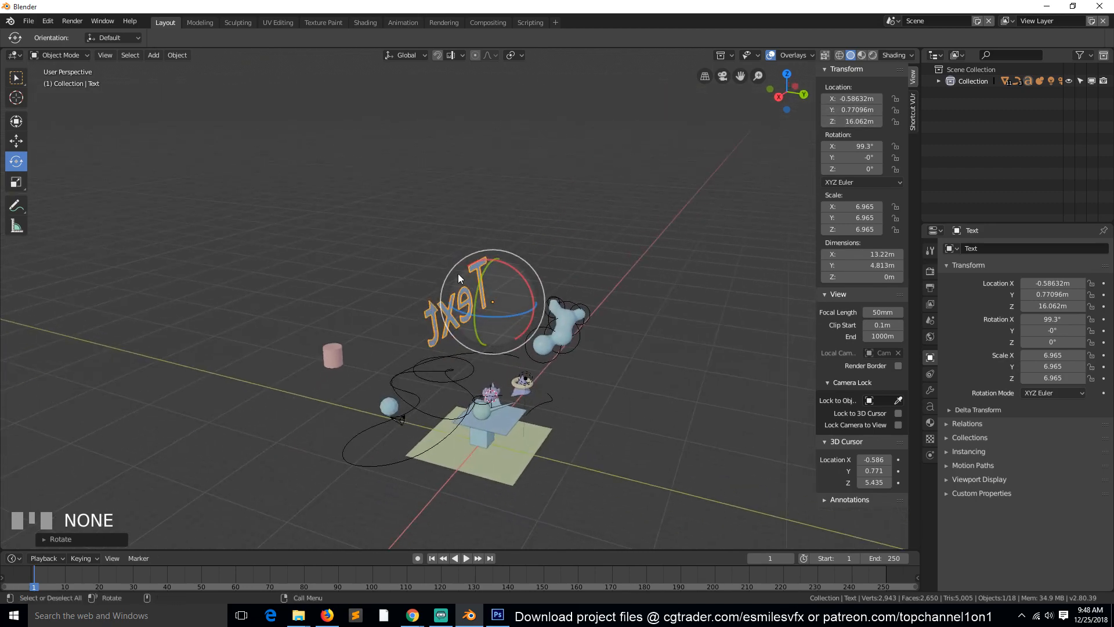
scroll(516, 309, "up", 1)
key("grave")
middle_click_drag(517, 308, 479, 280)
scroll(476, 313, "up", 1)
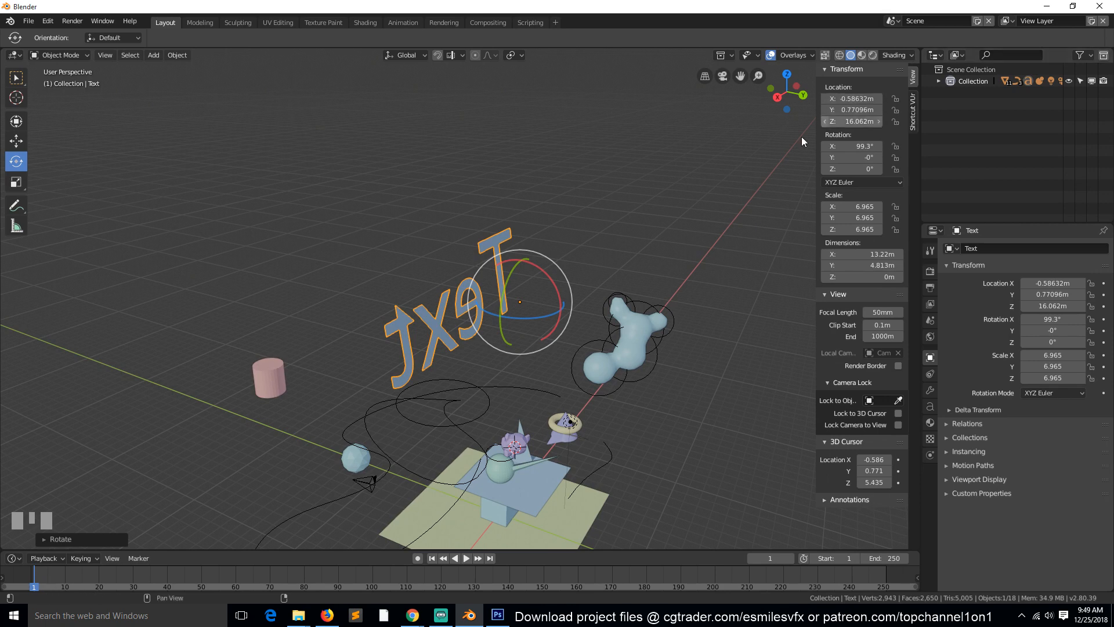
Set the text's location to about X -11.886, Y -1.669, Z 15.092 m and its rotation to about X 99.5°, Y 49.4°, Z -7.8°
left_click_drag(853, 99, 787, 99)
left_click_drag(857, 110, 855, 169)
left_click_drag(854, 157, 879, 157)
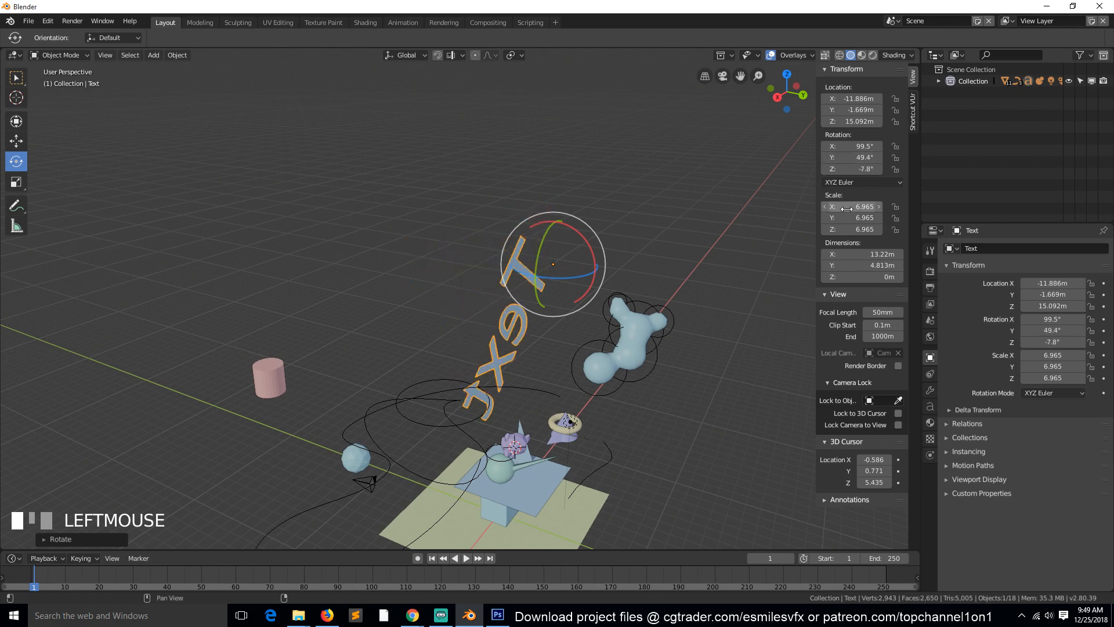
Scale the text object unevenly to about X 3.575, Y 7.275 and Z 5.925
left_click_drag(847, 206, 868, 230)
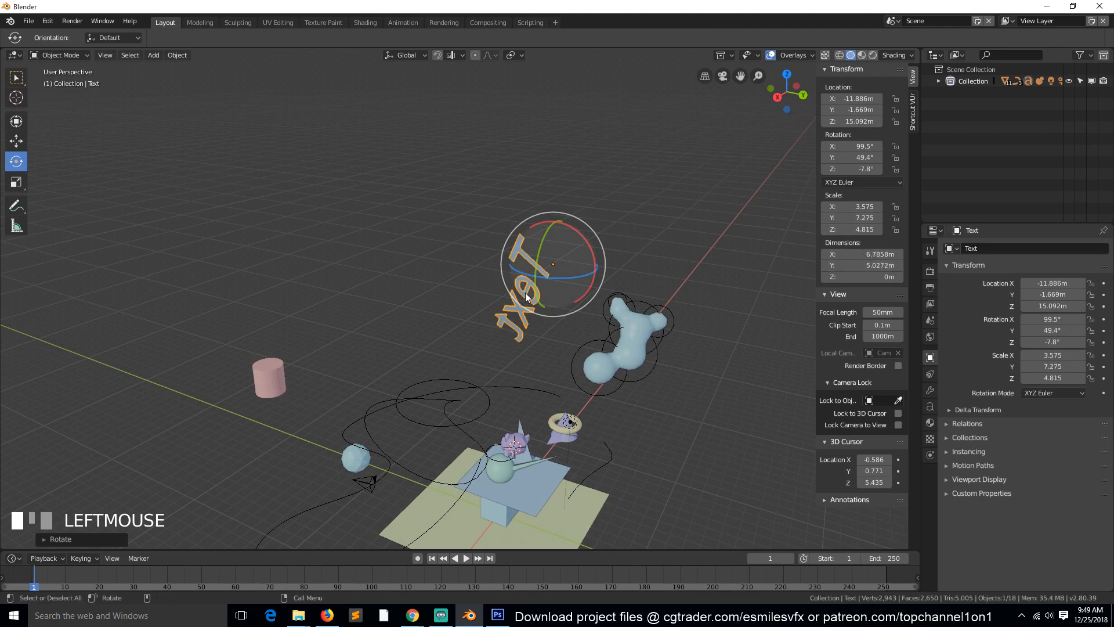
middle_click_drag(635, 247, 572, 249)
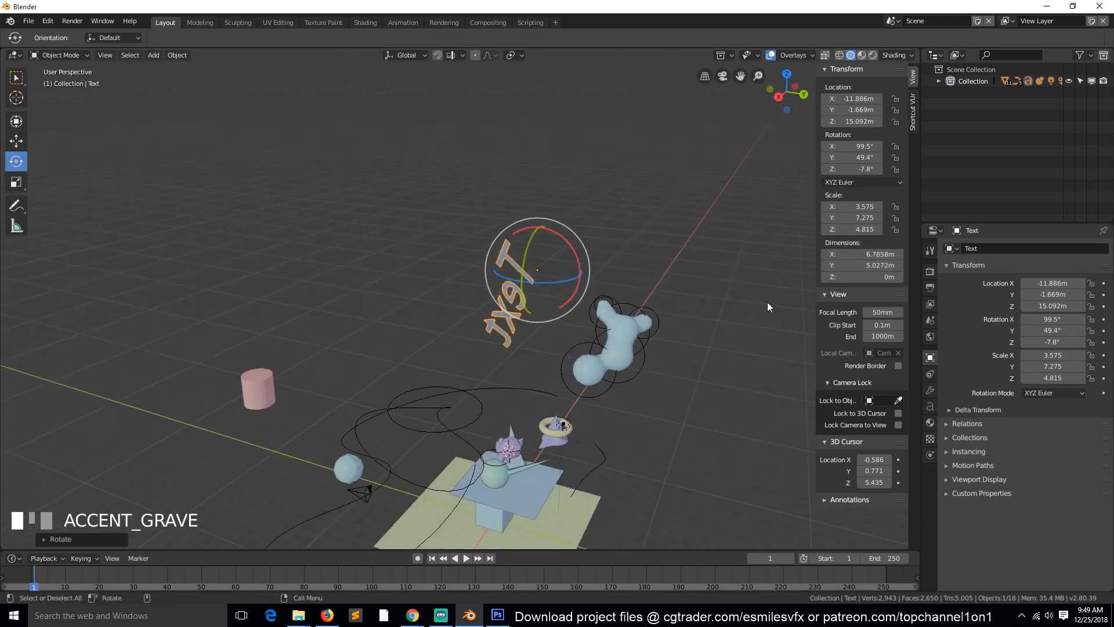
left_click_drag(858, 229, 893, 229)
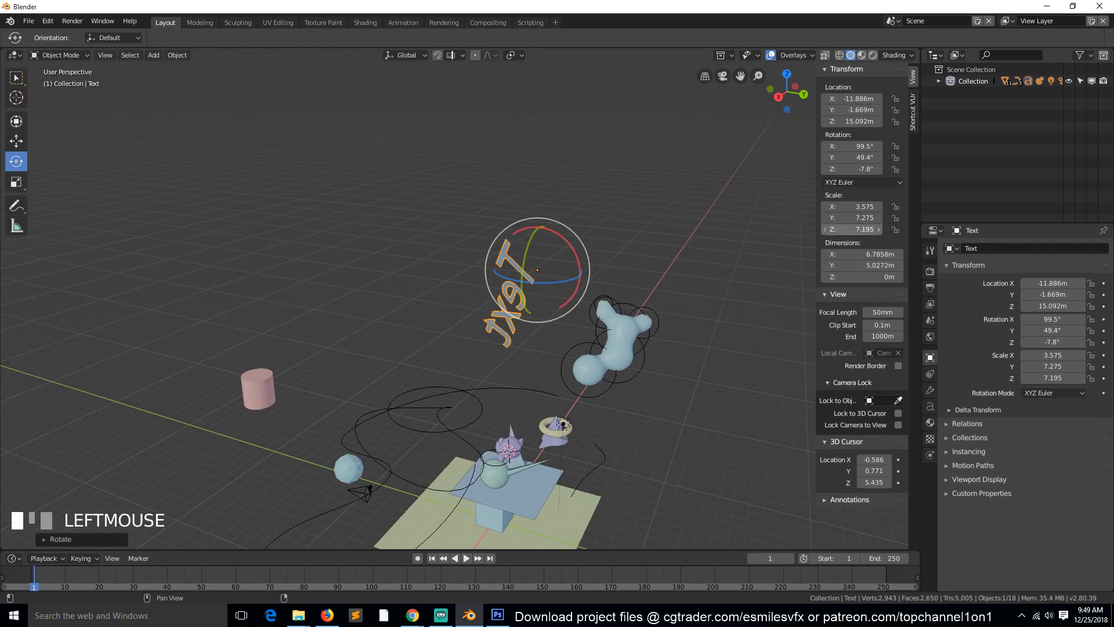
left_click_drag(865, 230, 860, 229)
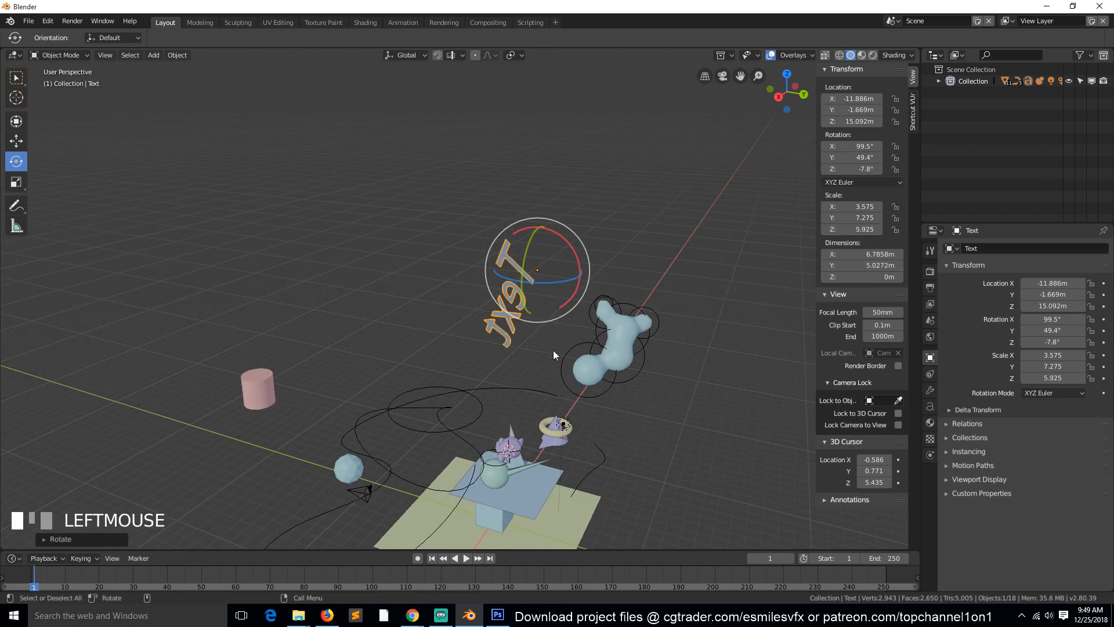
Scale the icosphere unevenly to about X -5.470, Y -10.880 and Z 6.600
left_click(347, 474)
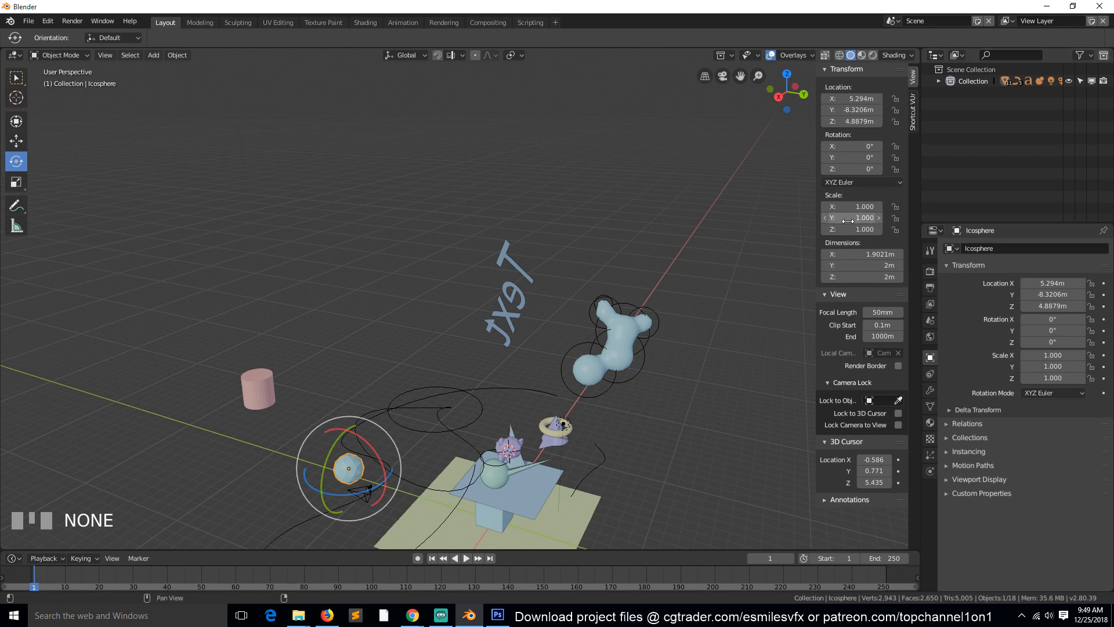
left_click_drag(864, 229, 832, 207)
scroll(482, 284, "down", 3)
key("grave")
Resize the text object to dimensions of about X 7.4558 m and Y 6.2172 m
left_click(540, 335)
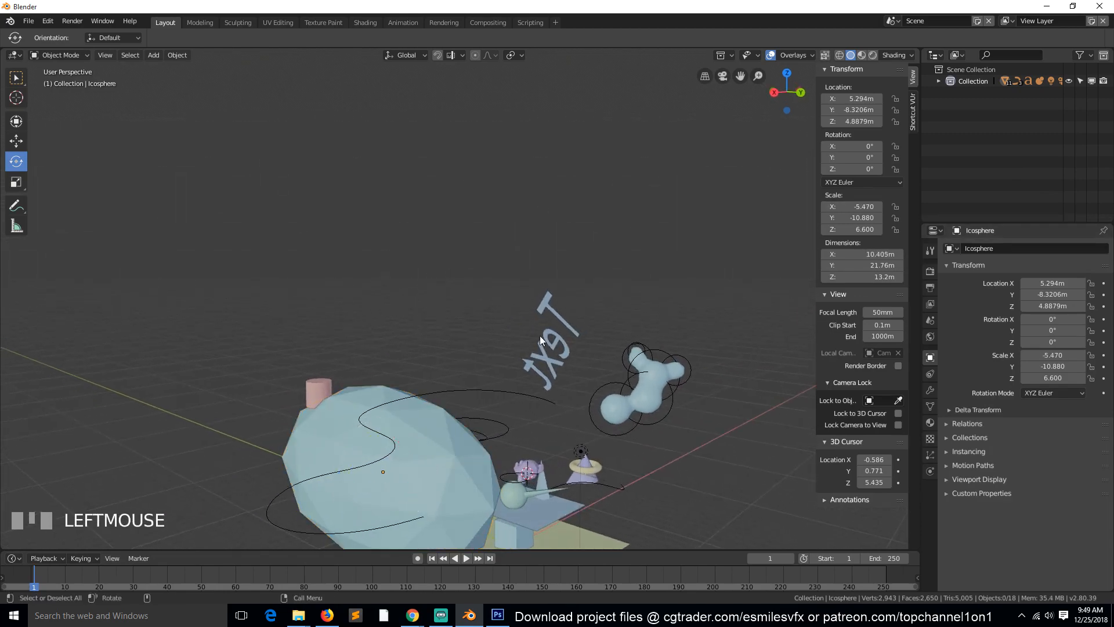
mouse_move(864, 253)
left_mouse_down()
mouse_move(885, 254)
mouse_move(872, 265)
left_mouse_up()
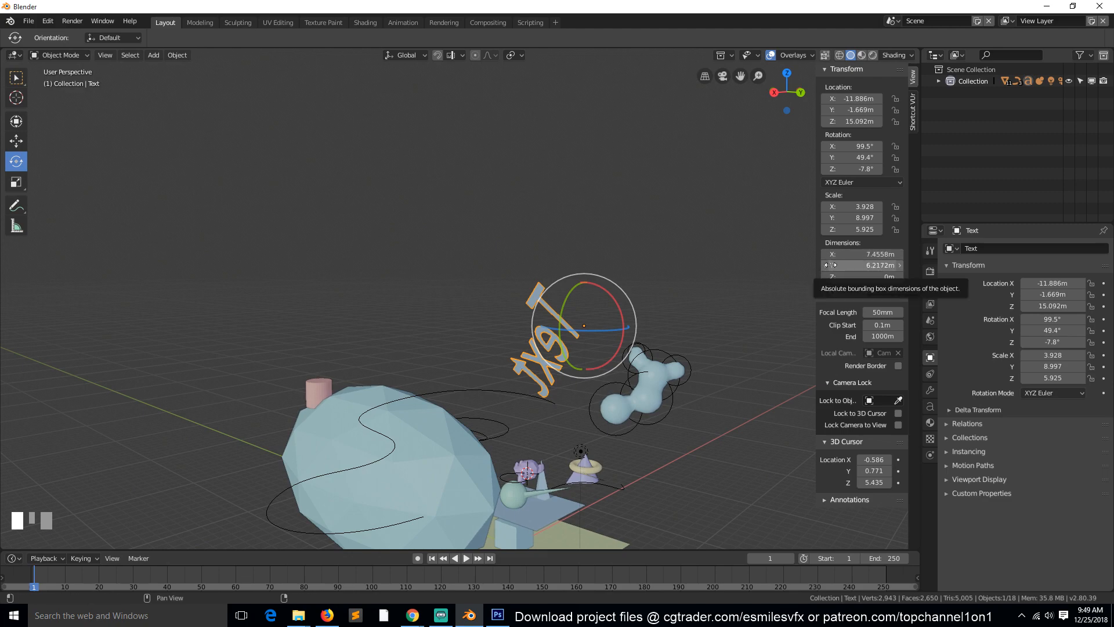
key("grave")
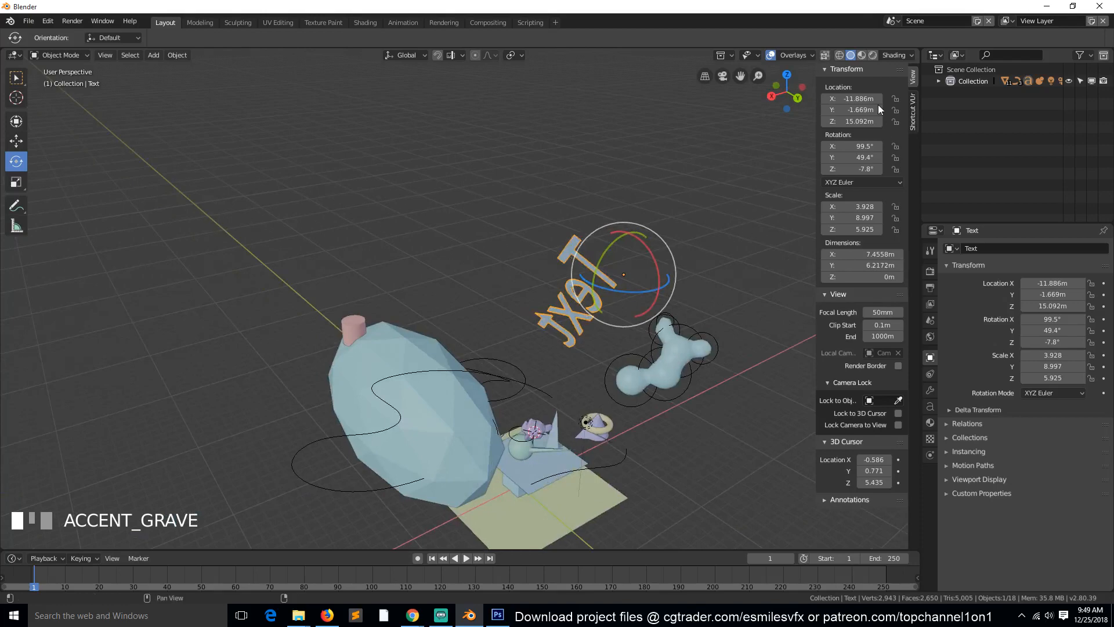
Set the text's location to about X -15.646, Y -4.729, Z 16.222 m and its X rotation to about 93°
left_click_drag(858, 98, 842, 146)
left_click(852, 158)
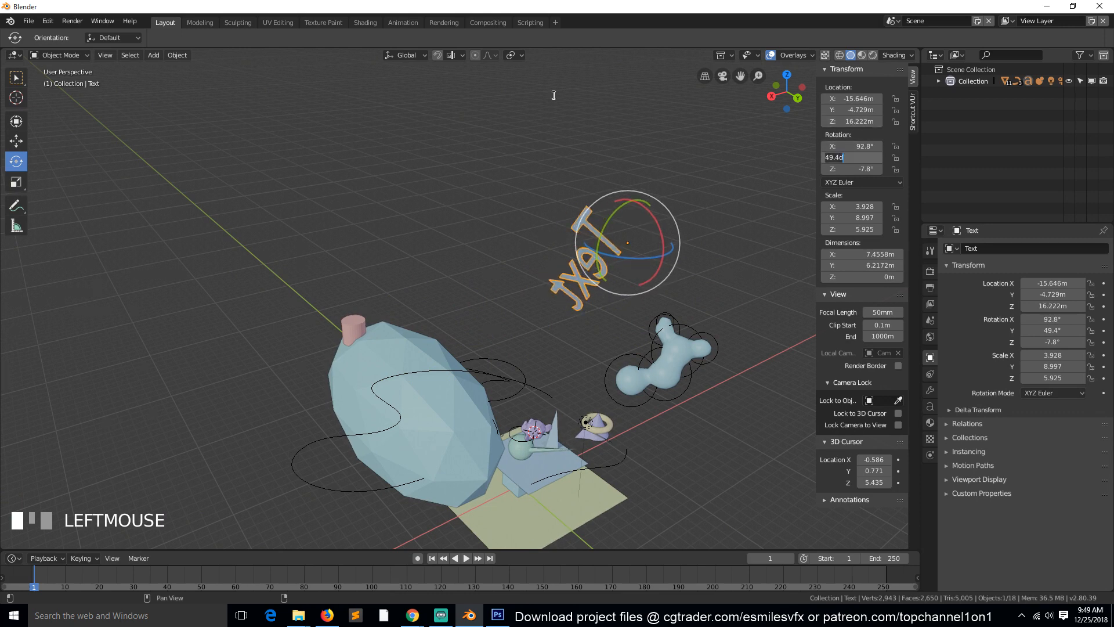
left_click(18, 163)
left_click_drag(858, 146, 860, 146)
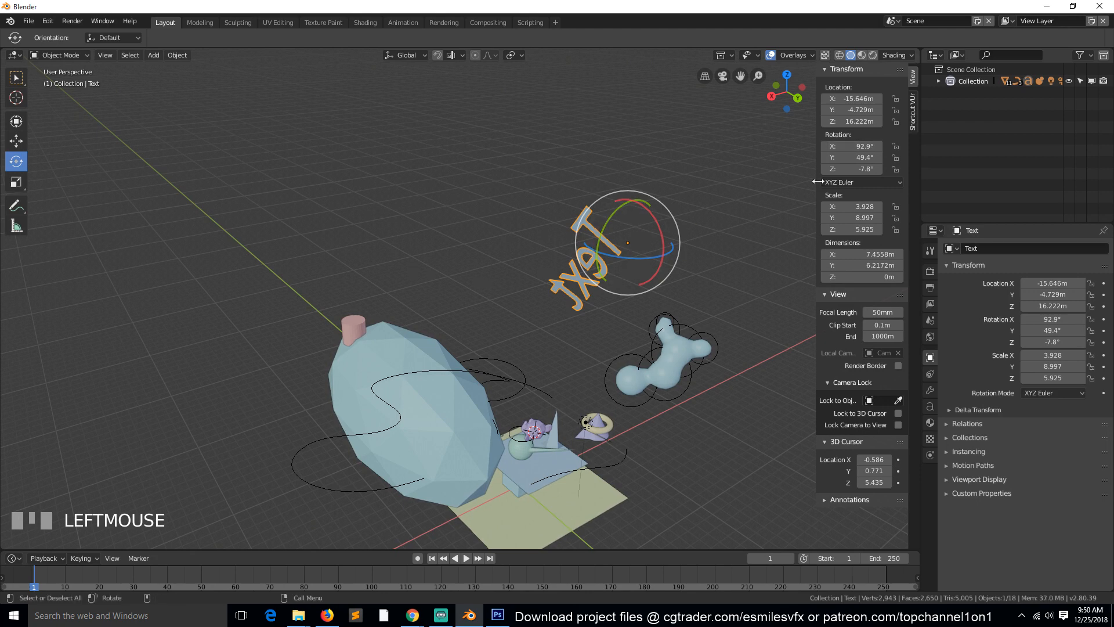
left_click(876, 144)
Set the text's X, Y and Z rotation to 0°
left_click(857, 145)
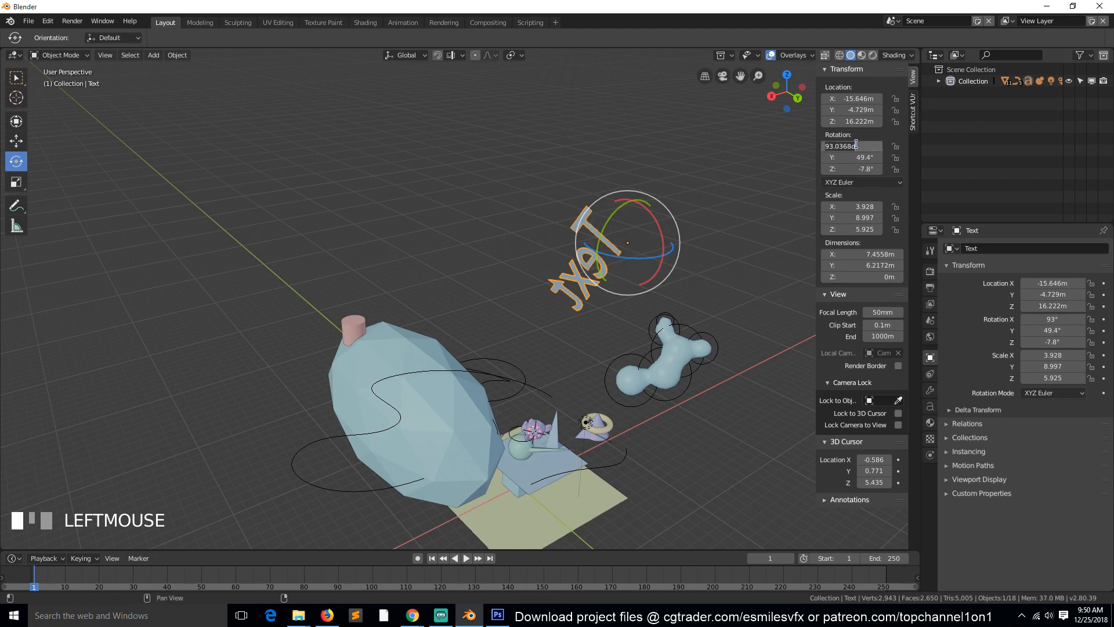
type("0")
key("Return")
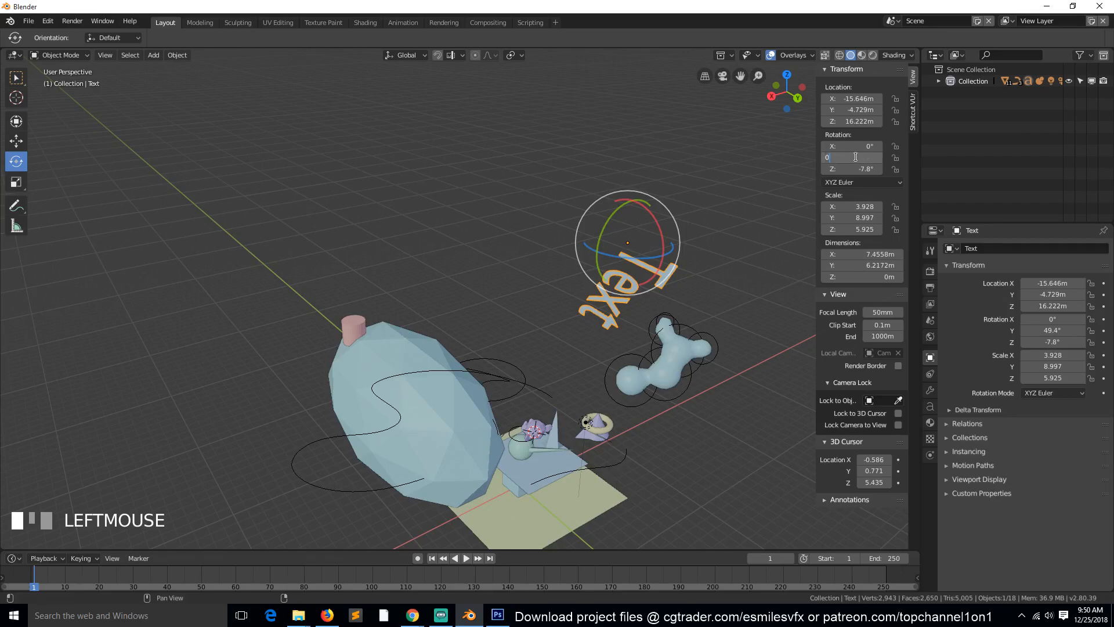
key("Return")
left_click(859, 169)
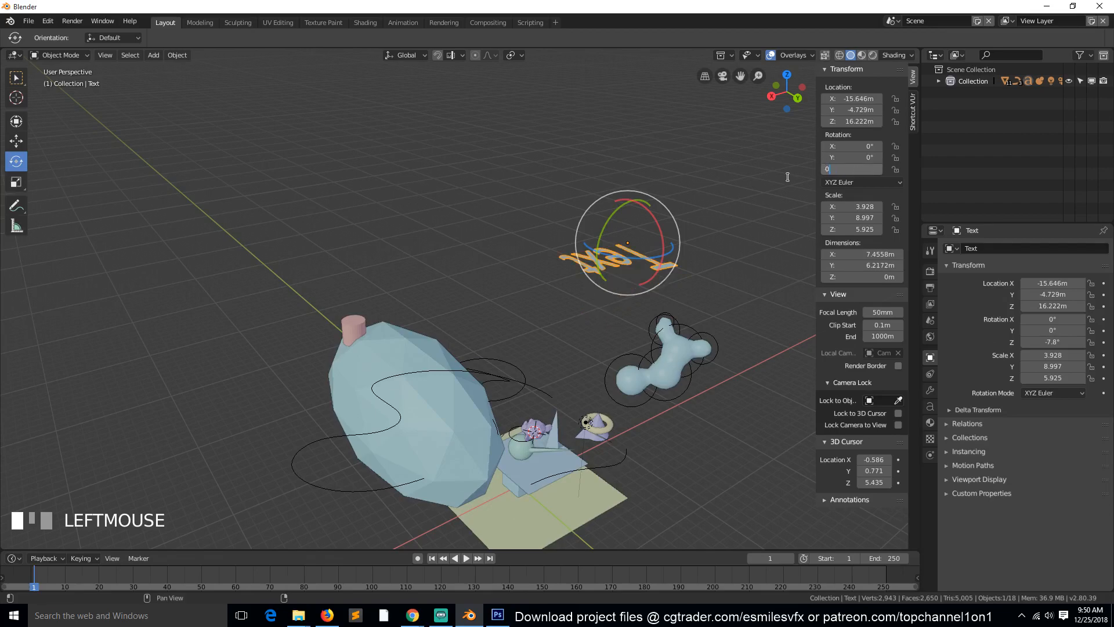
key("Return")
Lower the text to the ground level by setting its Z location to 0 m
key("grave")
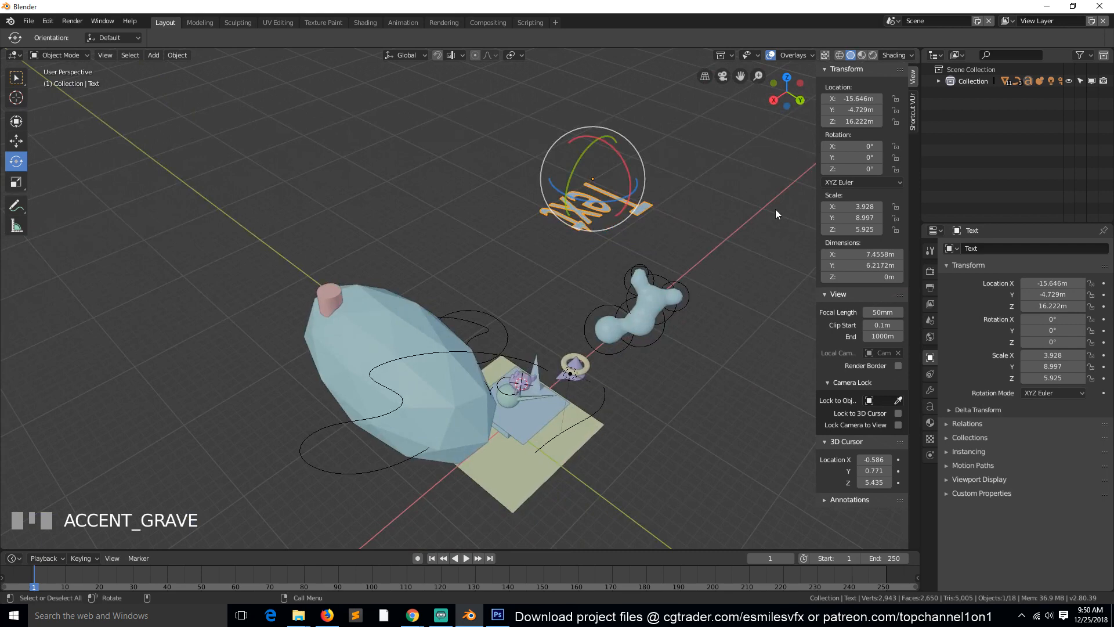
left_click(839, 98)
left_click(709, 179)
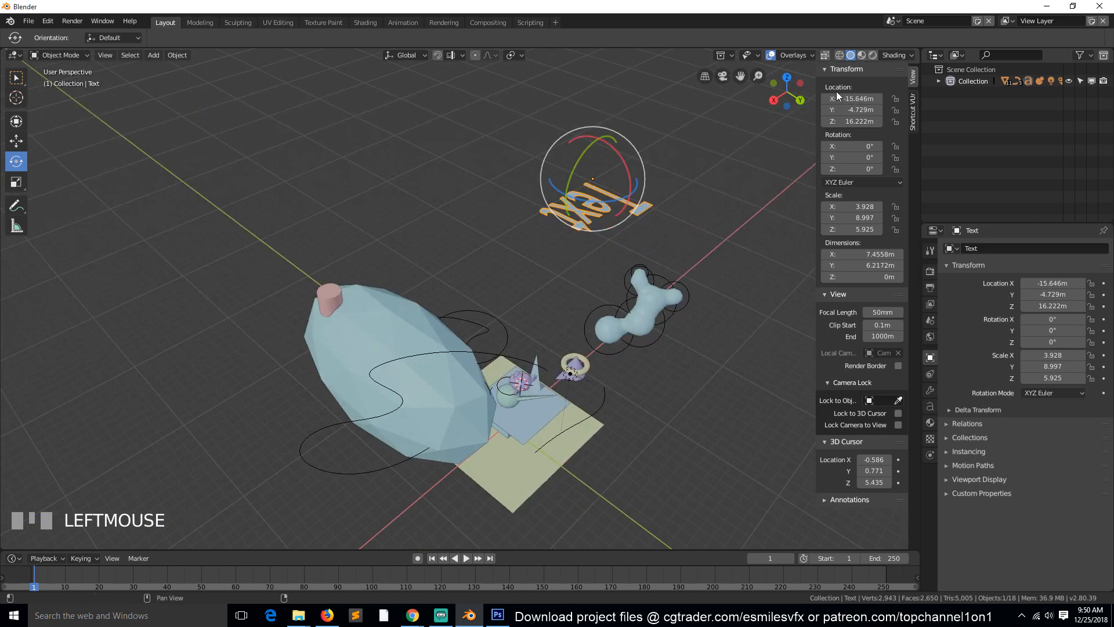
middle_click_drag(579, 285, 596, 315)
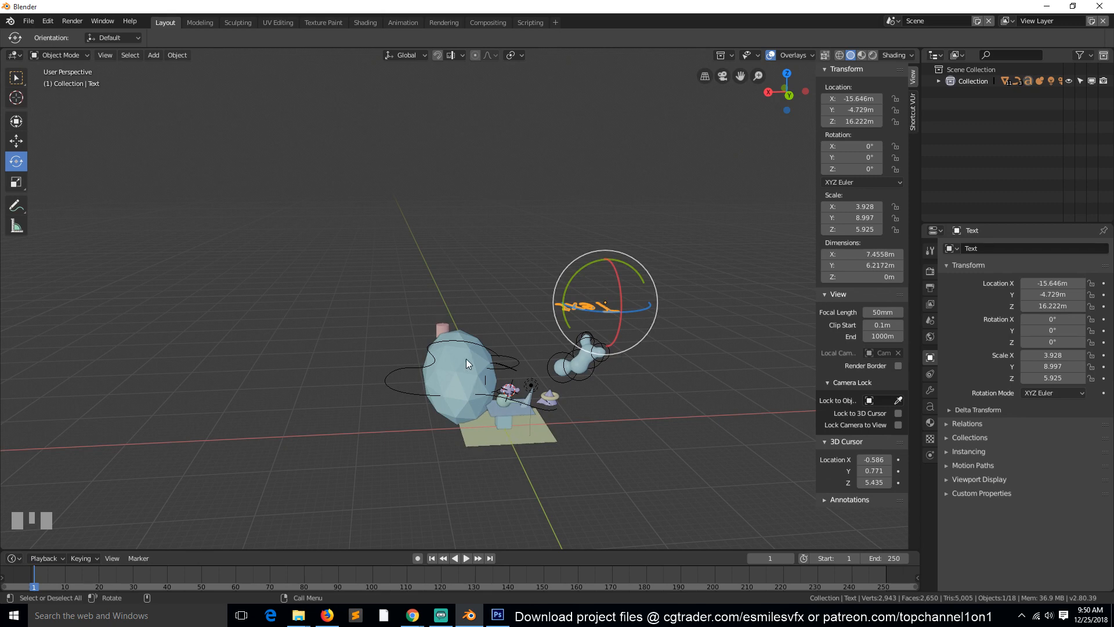
key("grave")
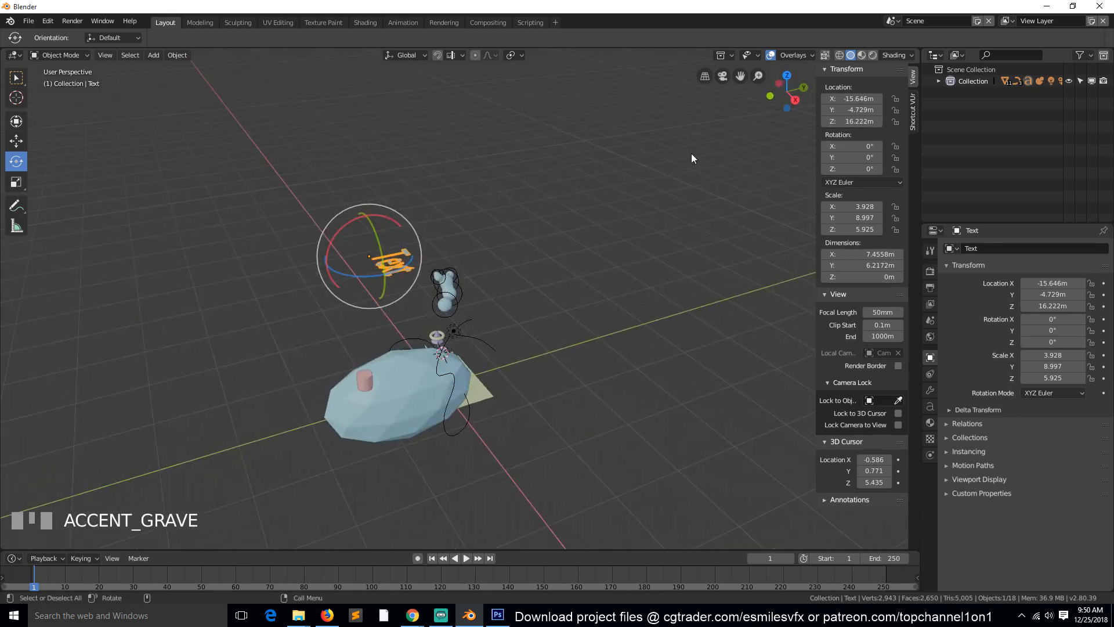
middle_click_drag(372, 358, 461, 346)
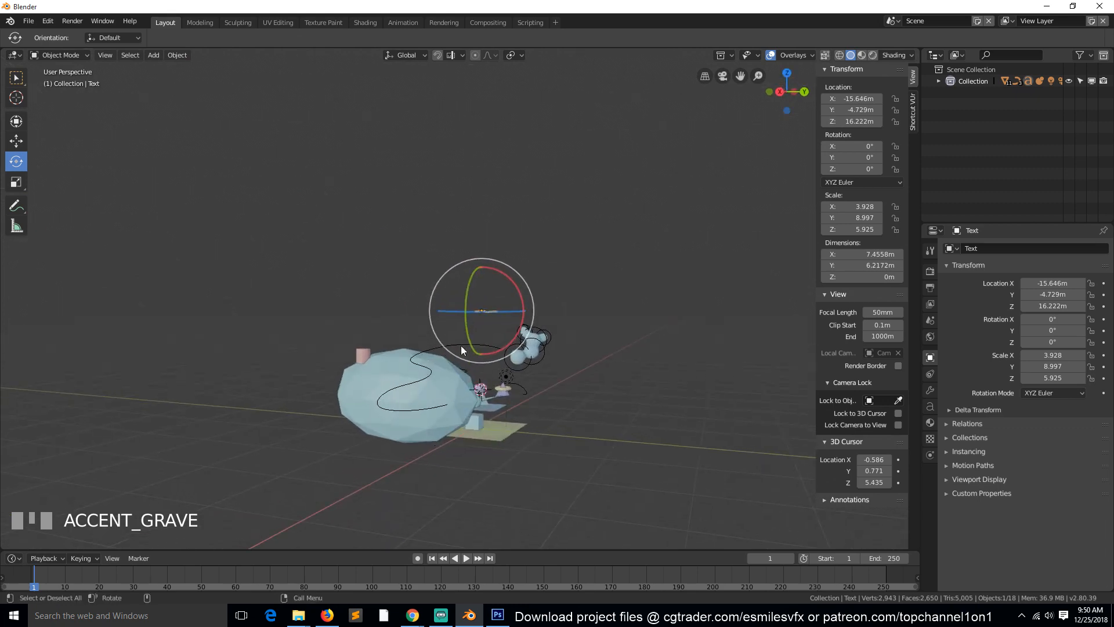
middle_click_drag(580, 298, 502, 329)
left_click_drag(859, 121, 867, 103)
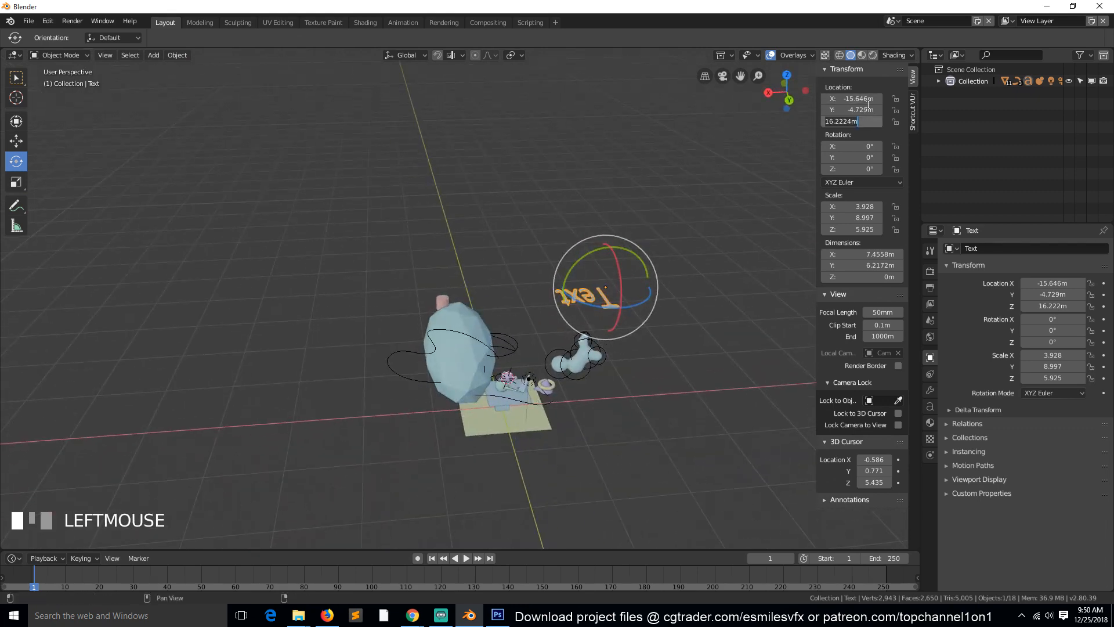
type("0")
key("Return")
Centre the text on the world origin by setting its Y and X locations to 0 m
key("grave")
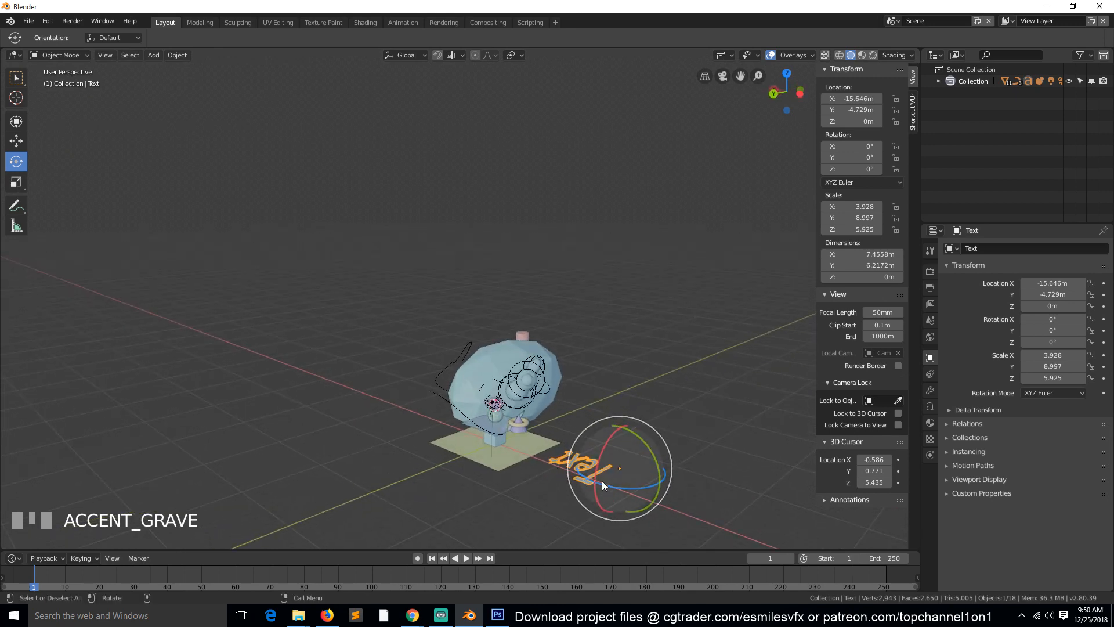
left_click(853, 111)
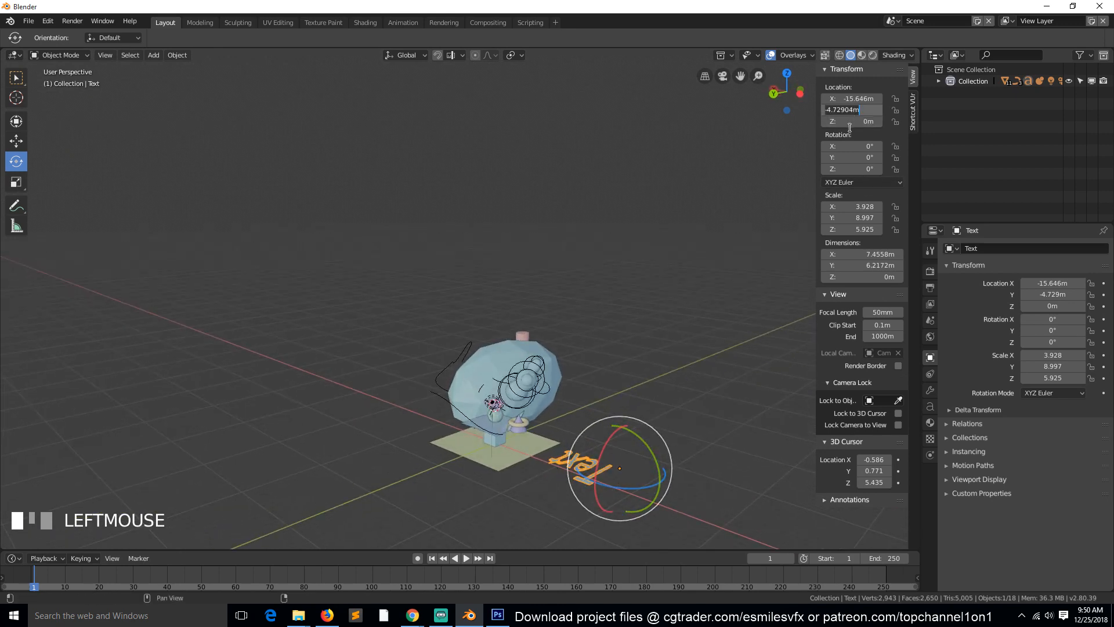
type("0")
key("Return")
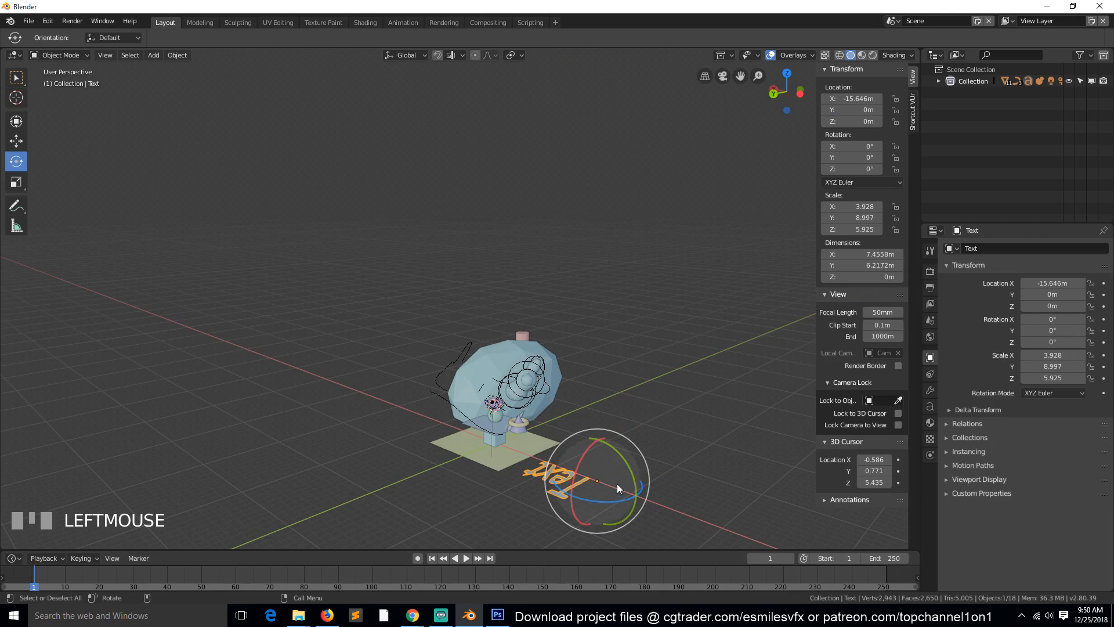
left_click(850, 98)
type("0")
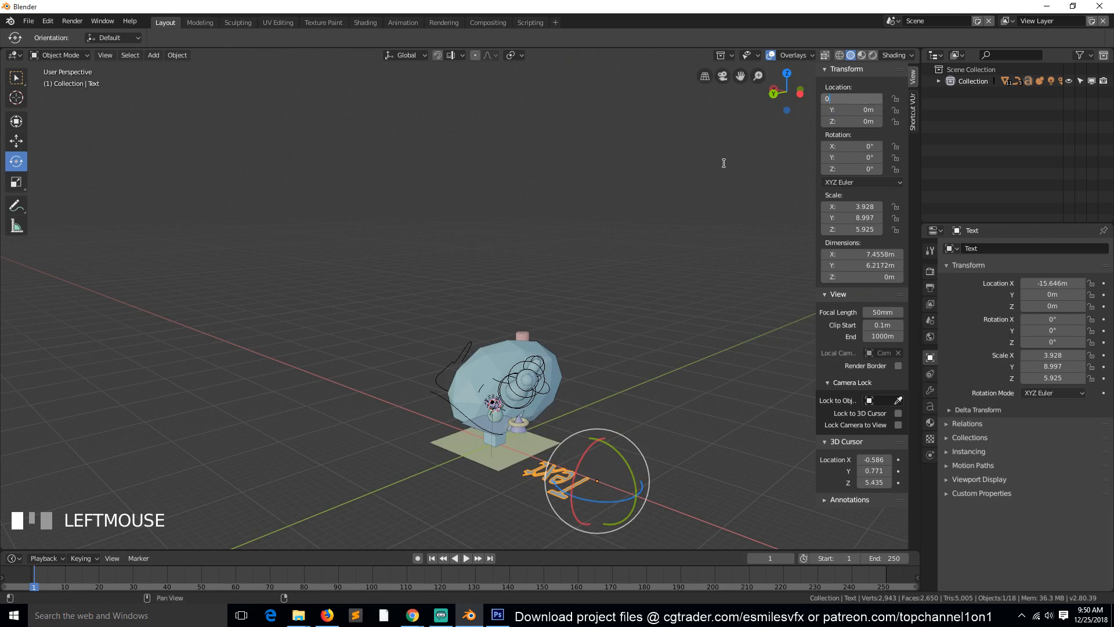
key("Return")
Examine the text's placement at the world origin among the other objects from several angles and distances
key("grave")
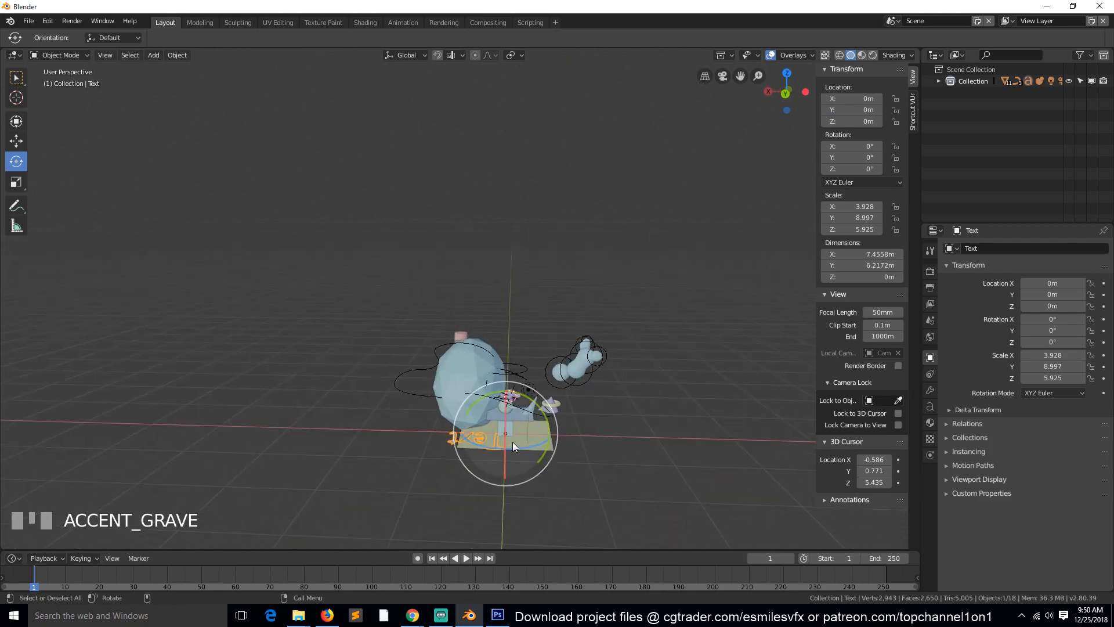
middle_click_drag(486, 439, 408, 443)
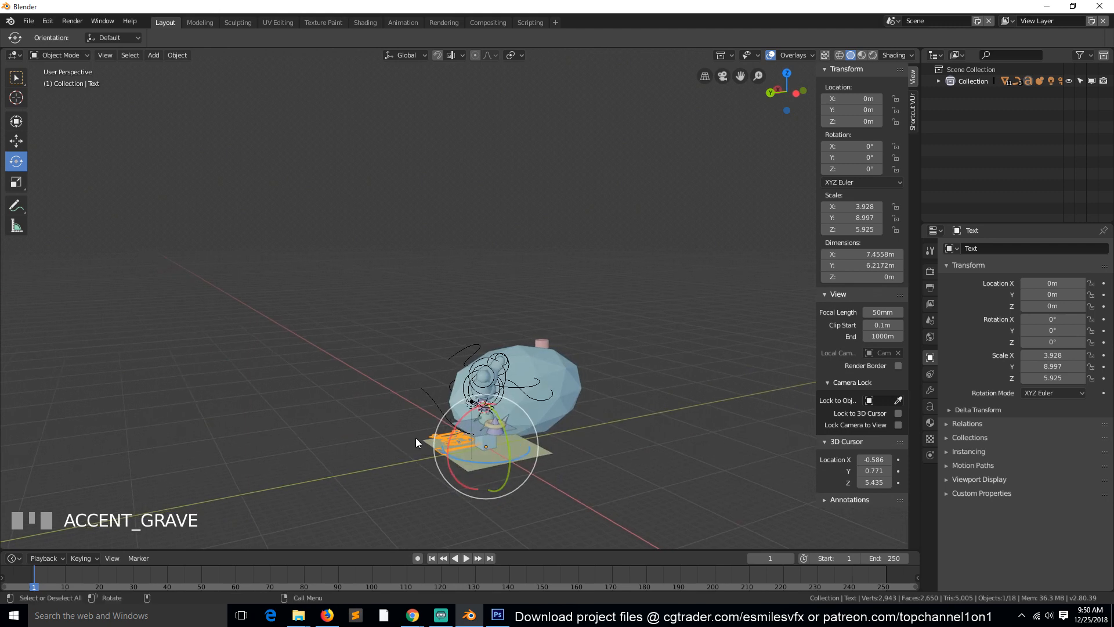
middle_click_drag(536, 362, 596, 353)
scroll(622, 374, "up", 2)
scroll(567, 477, "down", 3)
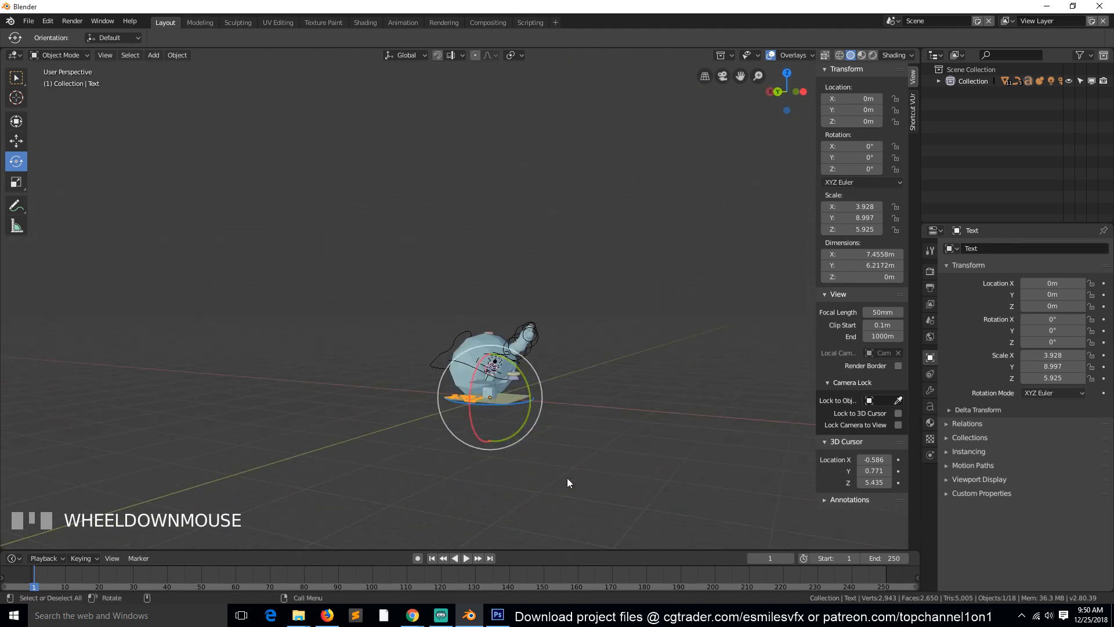
scroll(564, 471, "up", 1)
mouse_move(572, 464)
middle_mouse_down()
mouse_move(589, 462)
mouse_move(577, 447)
middle_mouse_up()
scroll(485, 464, "up", 2)
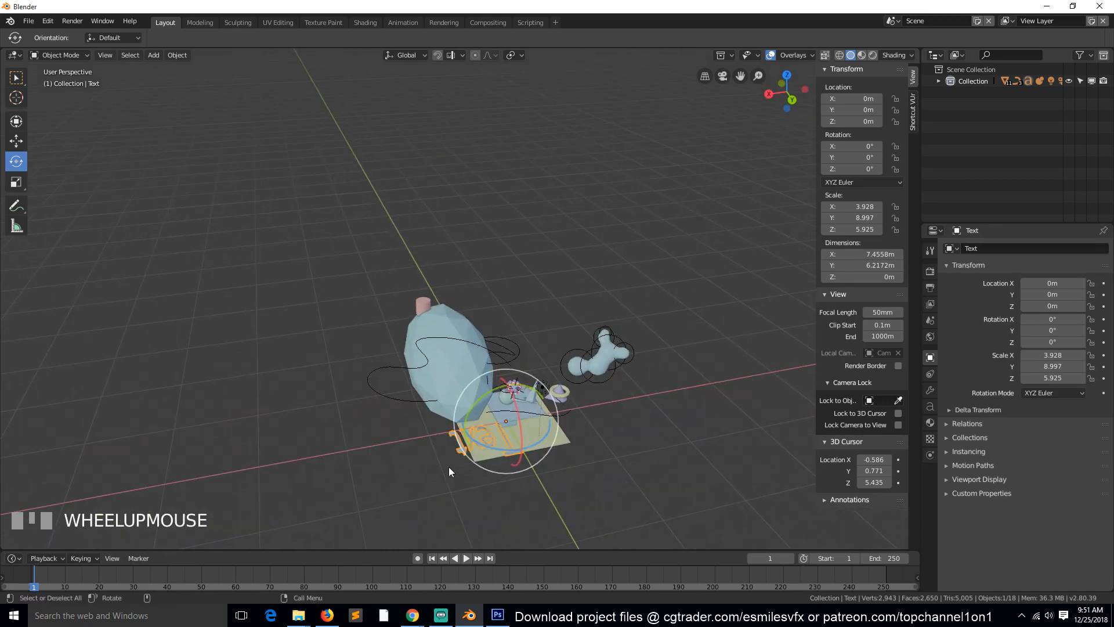